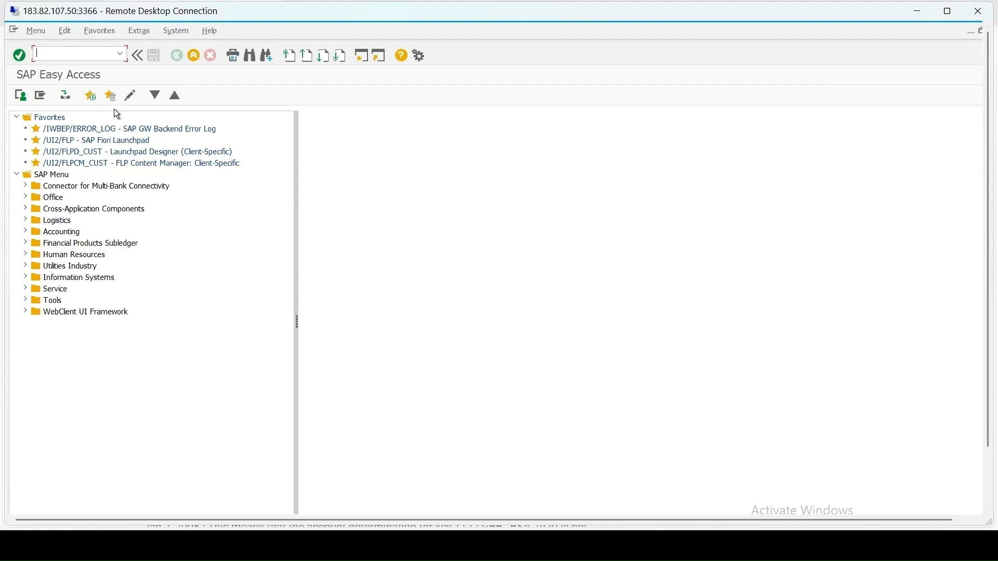
- Open material 1136 for change with transaction MM02 and display its Quality management view for plant 1000
type("/")
key("BackSpace")
type("mm02")
key("Return")
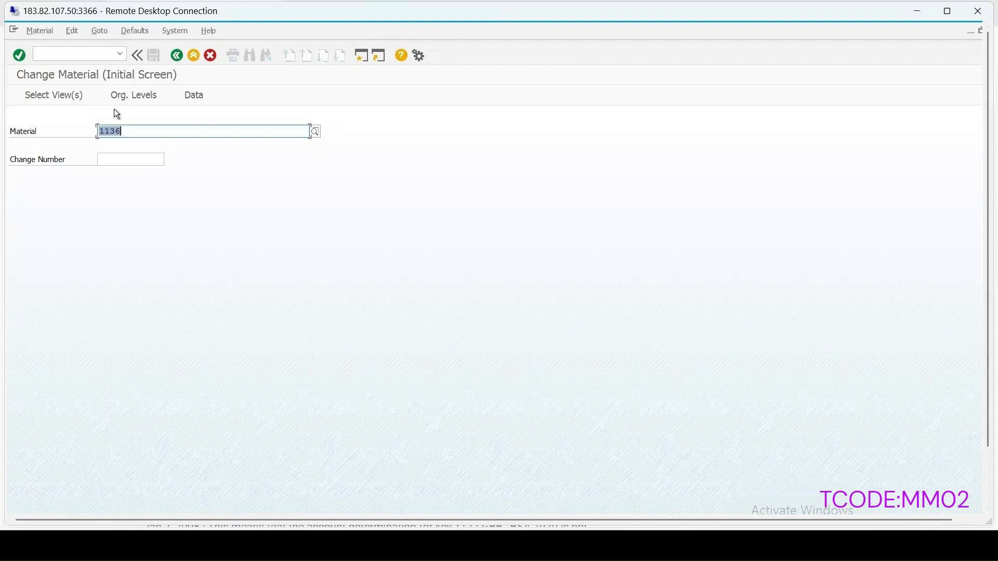
key("Return")
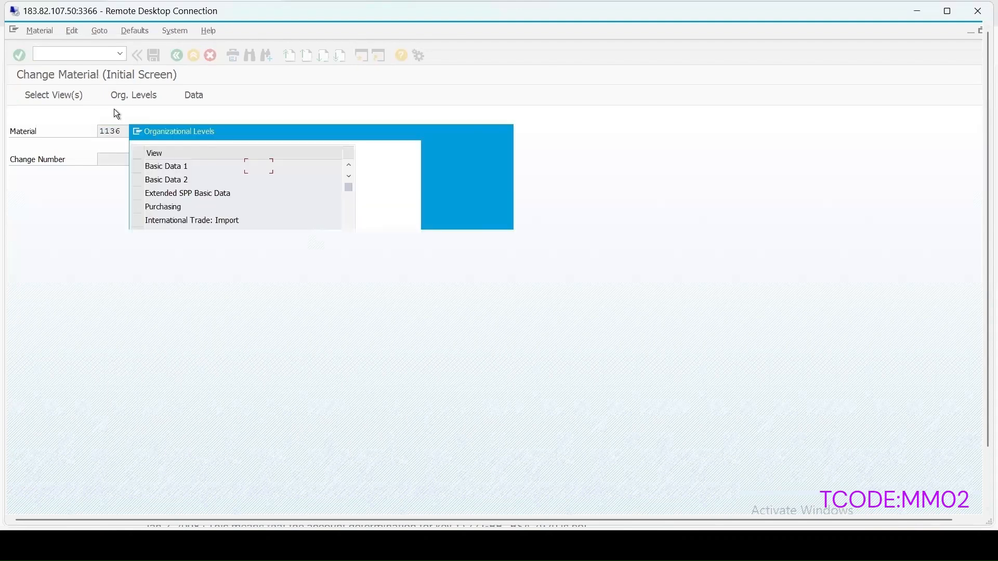
key("Return")
key("Return")
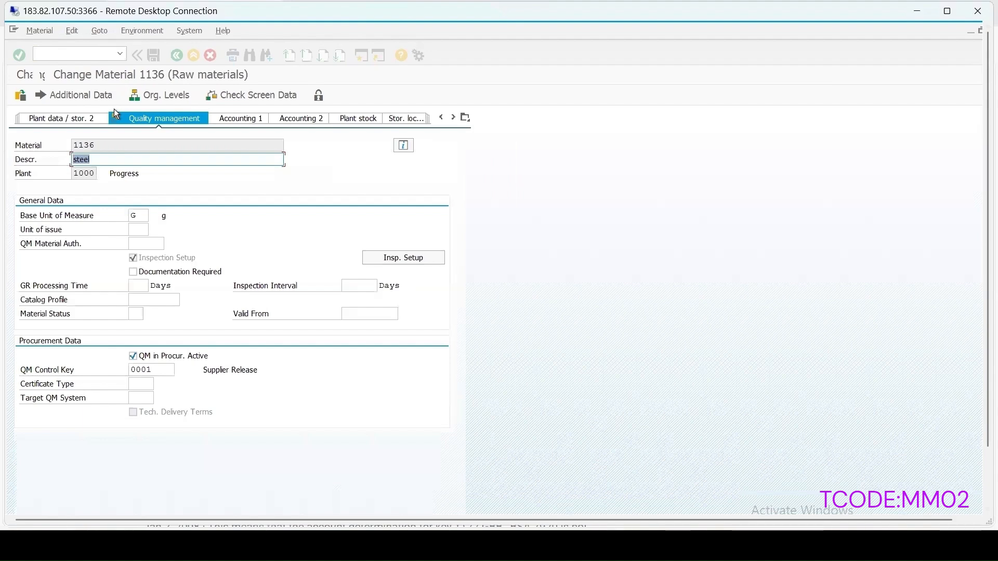
- Review the inspection types in the material's Inspection Setup, accept them and save the material
left_click(416, 257)
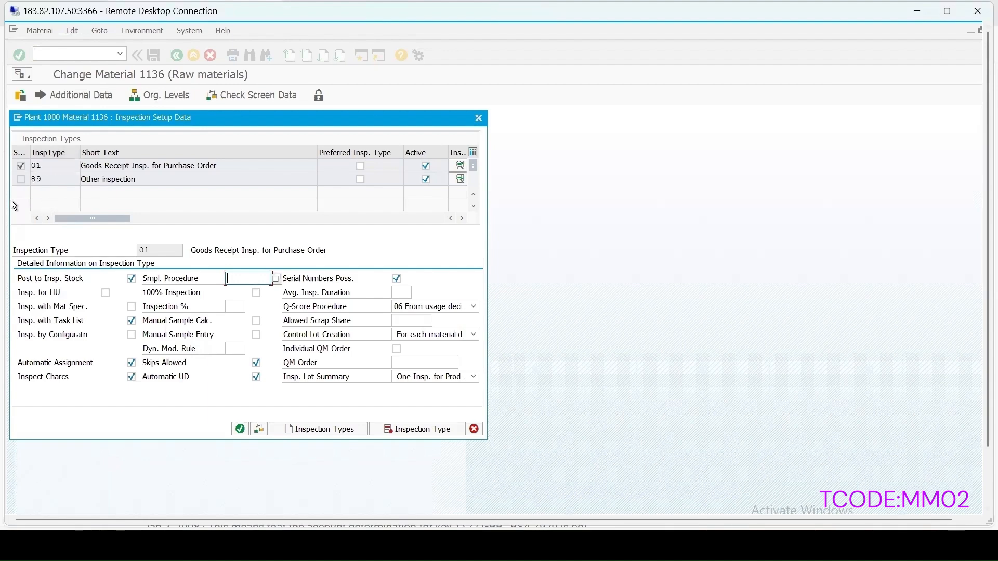
left_click(240, 429)
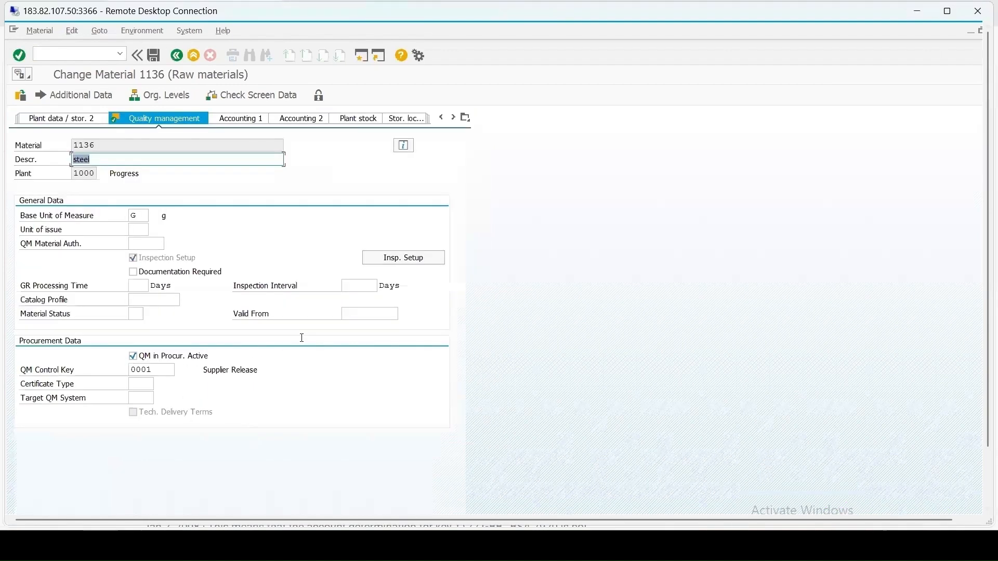
left_click(155, 56)
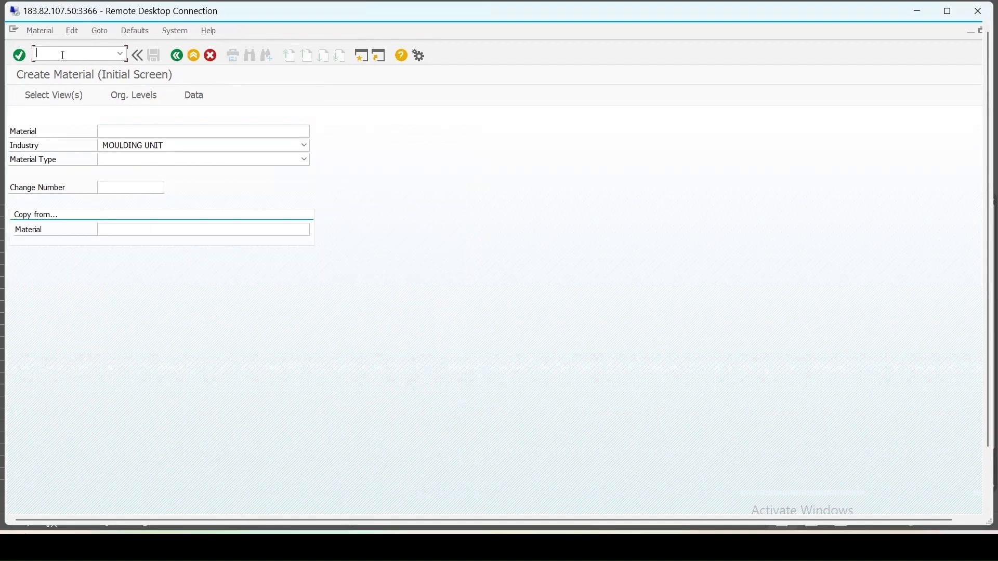
- Open master inspection characteristic TEST1 in plant 1000 for change with transaction QS23
type("/nqs23")
key("Return")
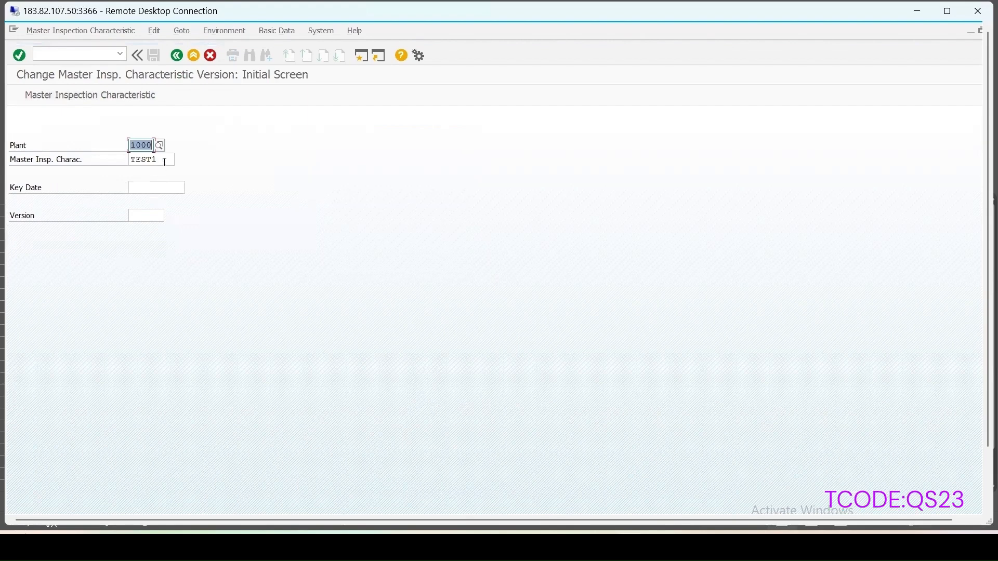
key("Return")
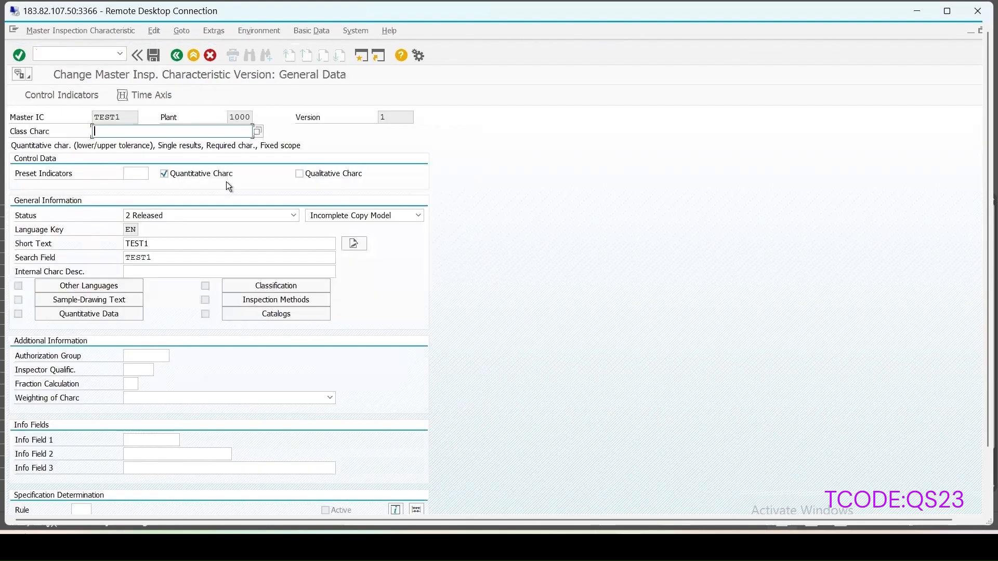
- Examine both pages of control indicators of characteristic TEST1, including limits, sampling, results confirmation and inspection scope
left_click(45, 94)
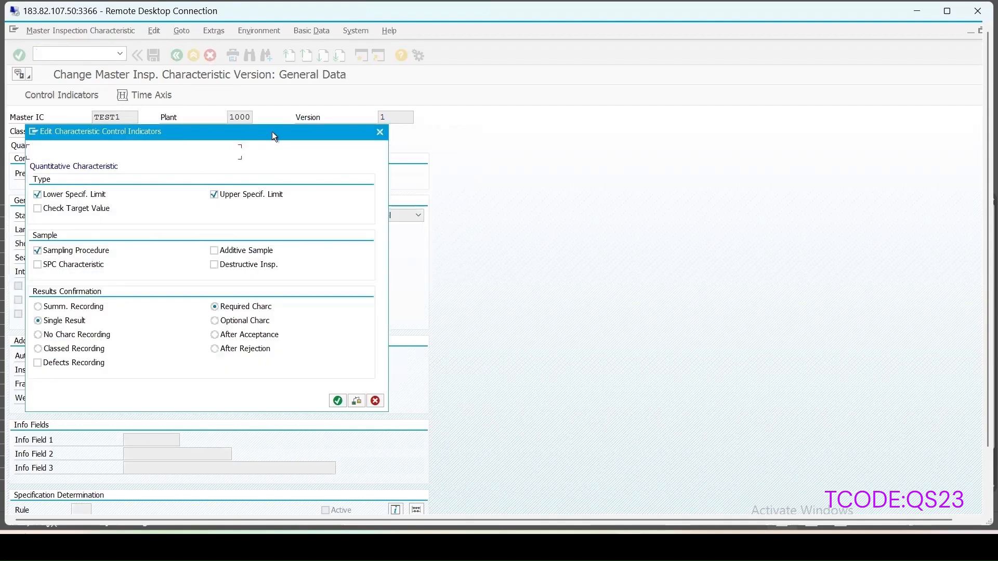
left_click_drag(273, 132, 466, 120)
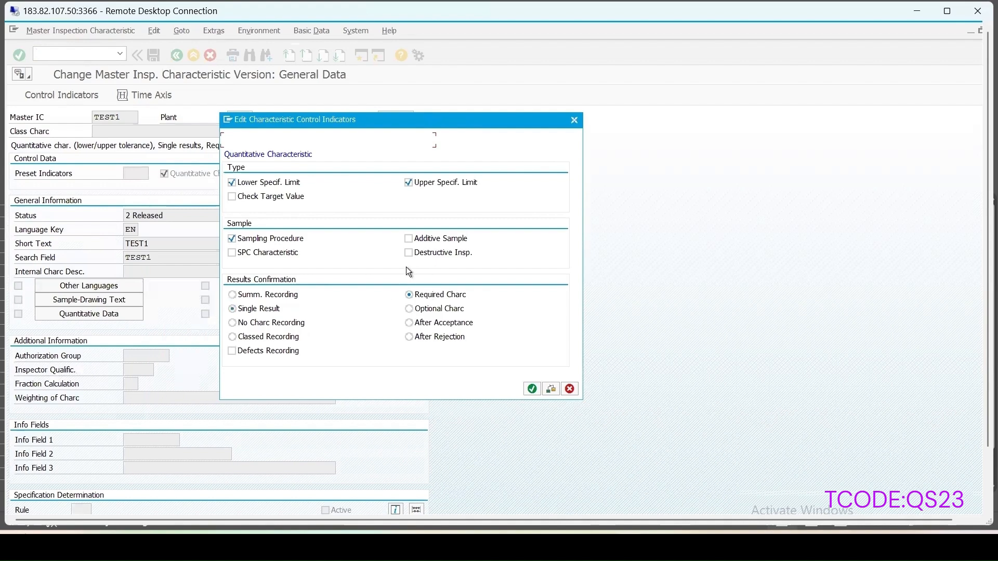
left_click(531, 388)
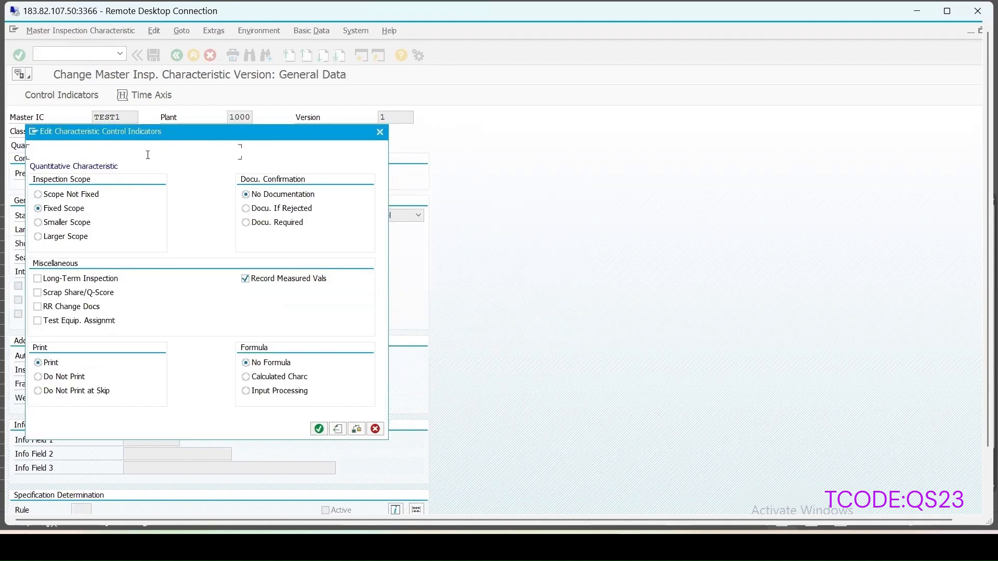
left_click_drag(167, 133, 464, 96)
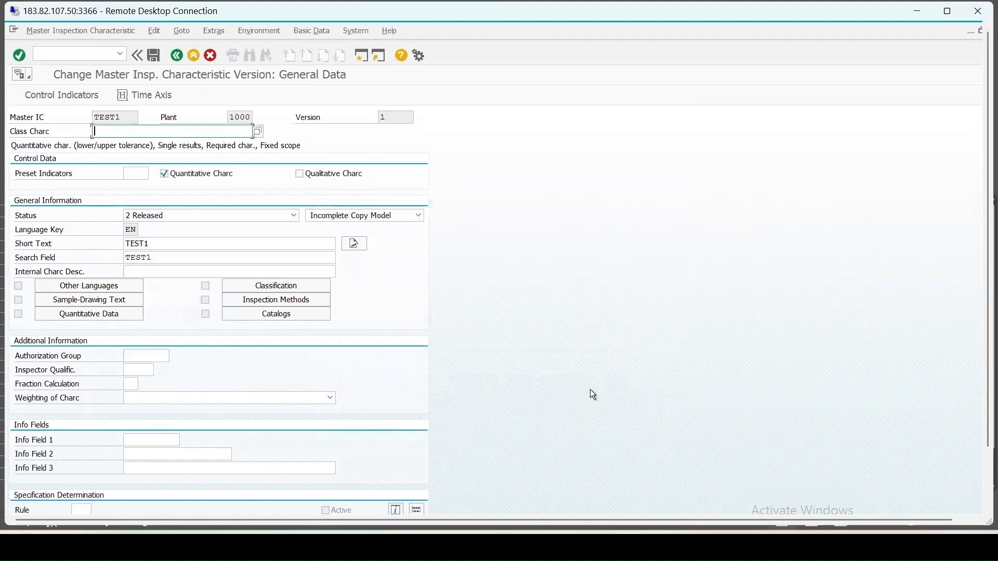
left_click(616, 392)
- Enable Defects Recording in the control indicators of TEST1 and accept the remaining indicator settings
left_click(61, 95)
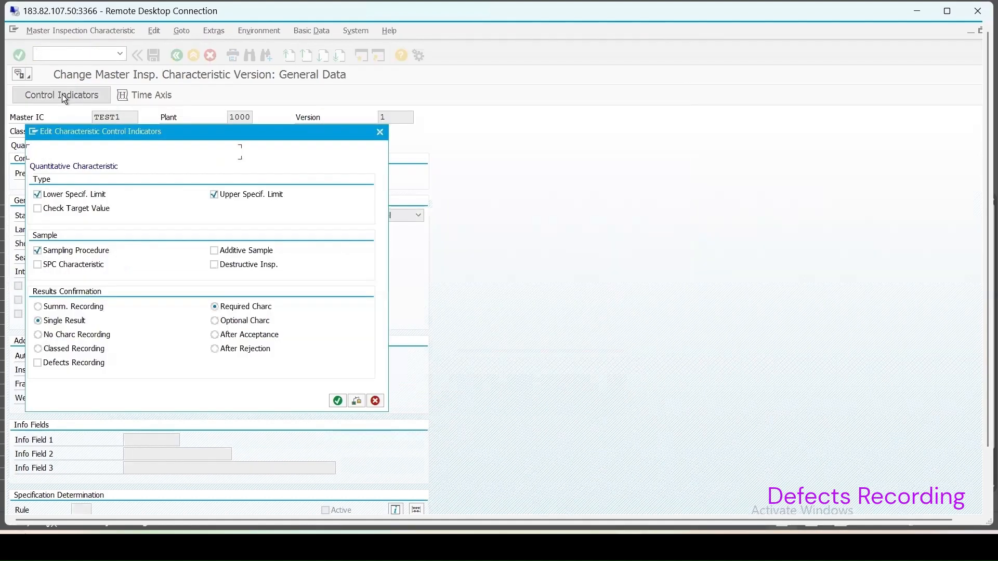
left_click_drag(195, 133, 544, 122)
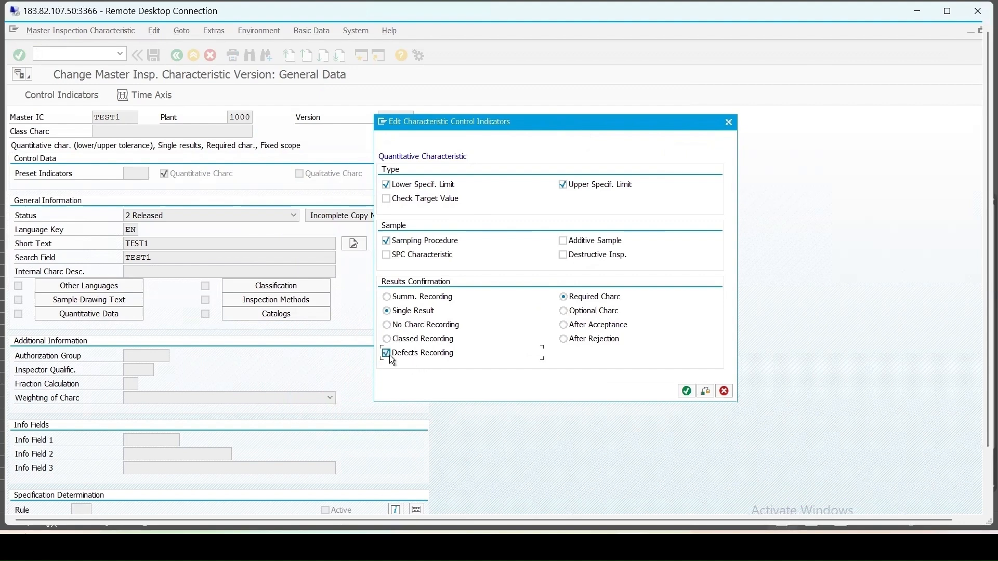
left_click(387, 354)
left_click(688, 391)
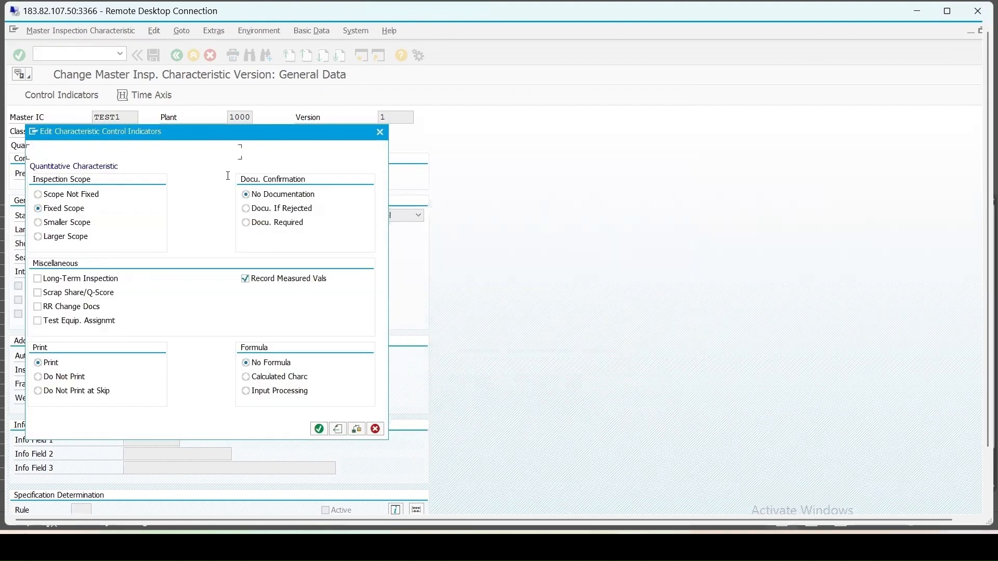
left_click(319, 429)
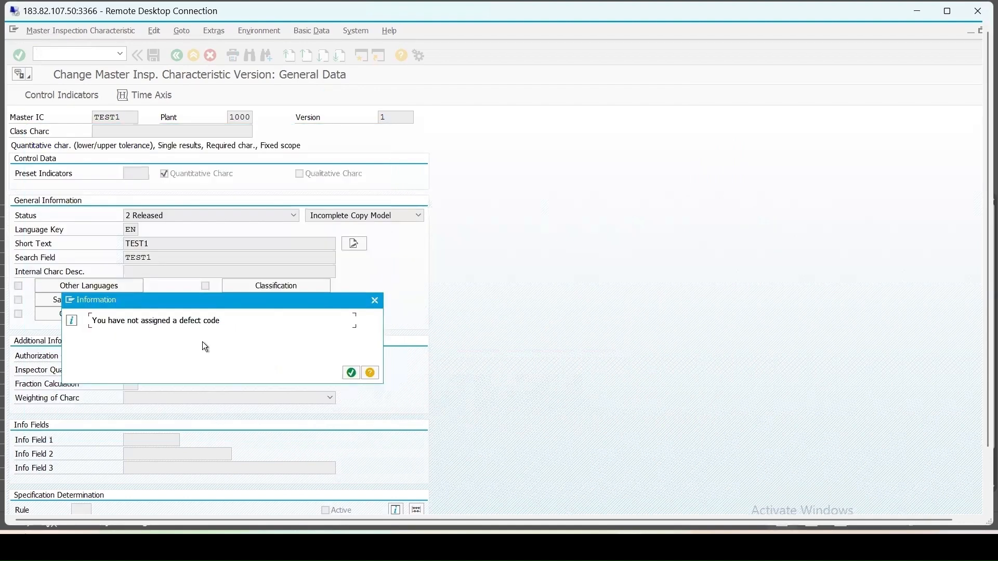
left_click_drag(221, 303, 554, 201)
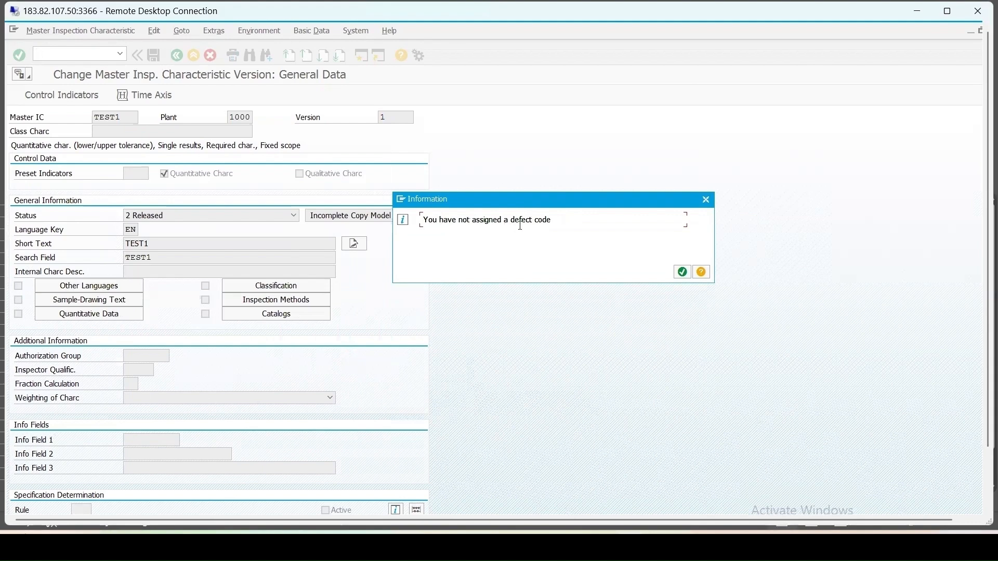
left_click(680, 273)
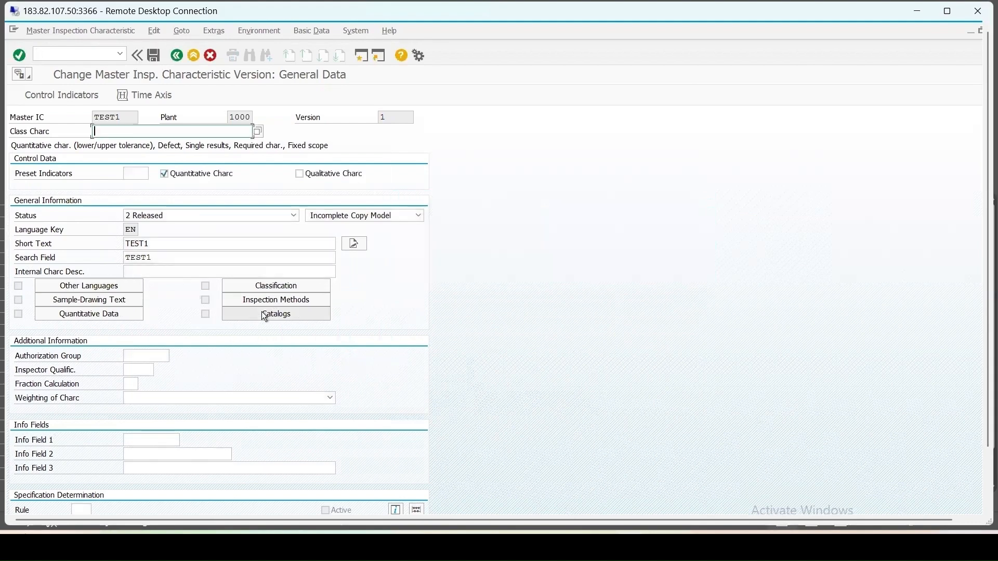
- Assign the QM-M defect code 11 Oversize as the general defect code for rejection of TEST1 and save the characteristic
left_click(264, 315)
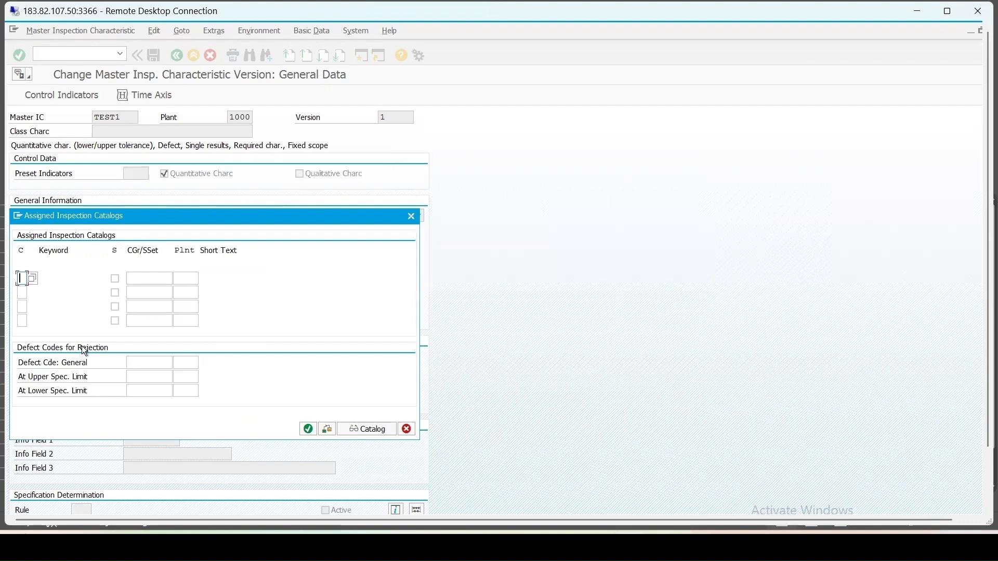
left_click(144, 364)
left_click_drag(177, 216, 563, 186)
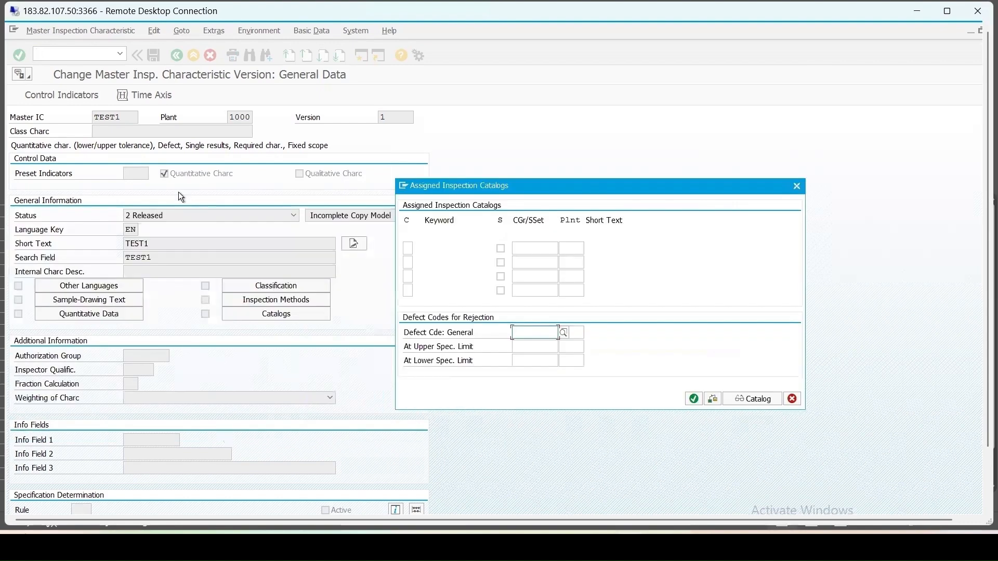
left_click(563, 333)
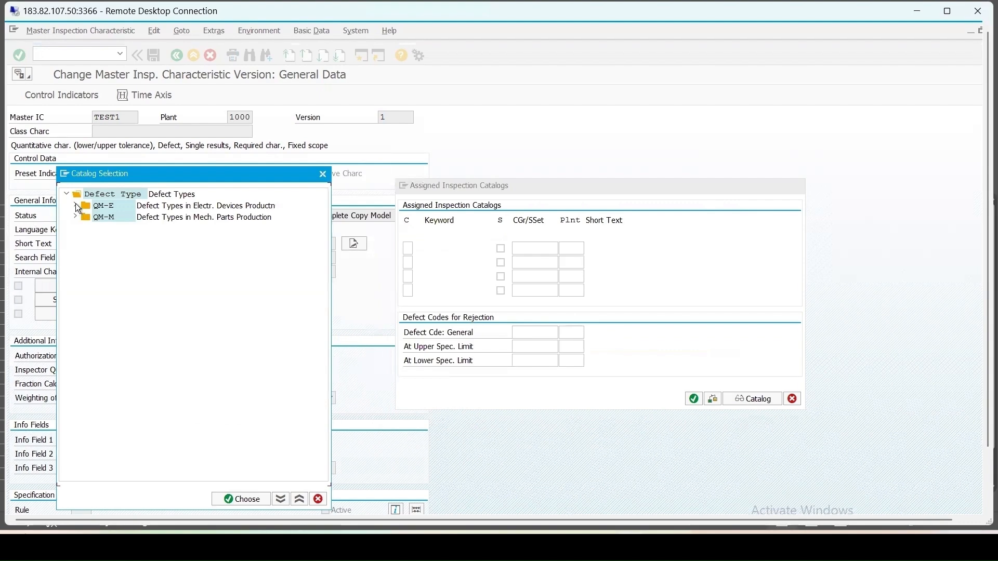
left_click(75, 206)
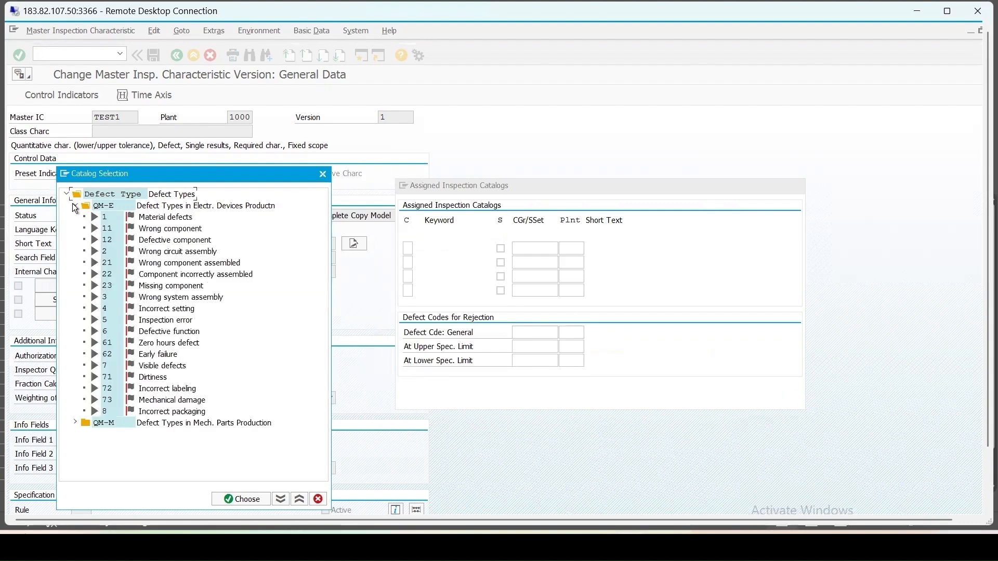
left_click(75, 423)
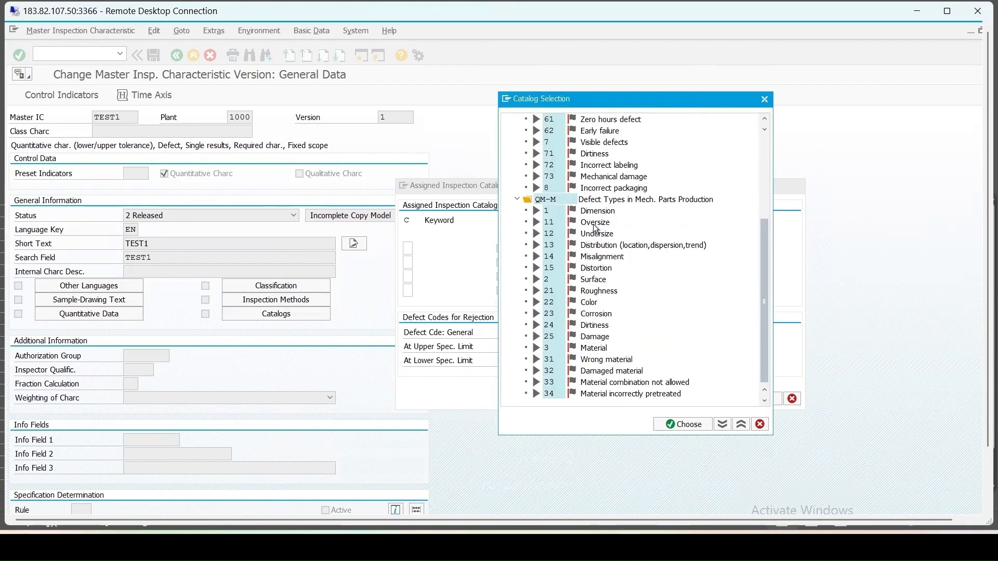
double_click(593, 224)
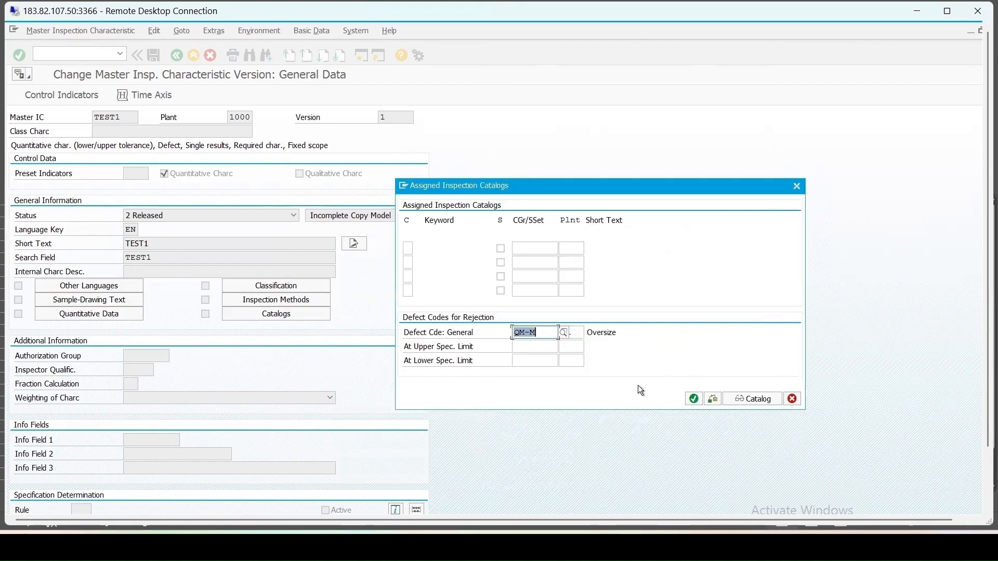
left_click(694, 399)
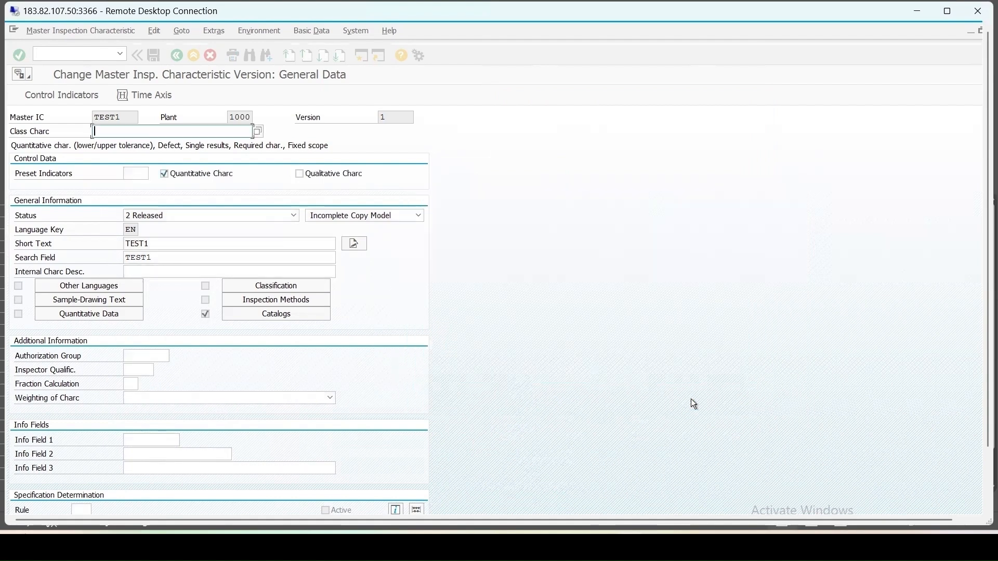
left_click(155, 56)
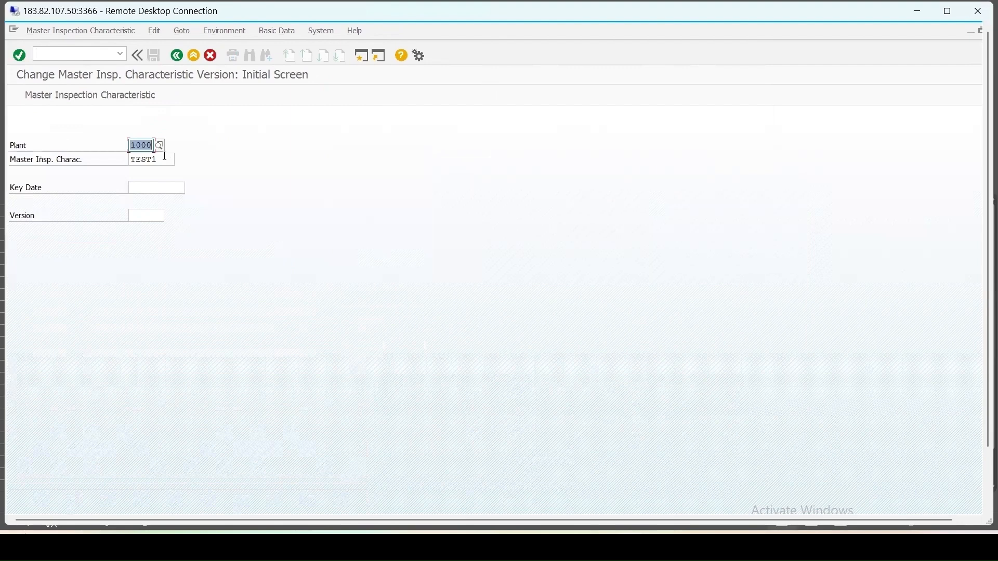
- Start creating master inspection characteristic TEST2 in plant 1000 with transaction QS21
left_click(165, 158)
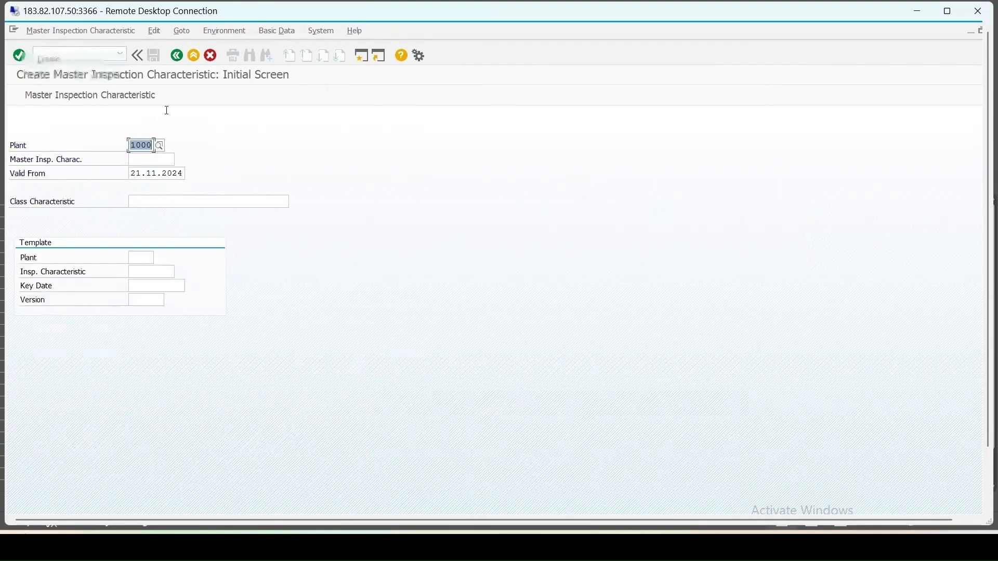
left_click(151, 162)
type("Te")
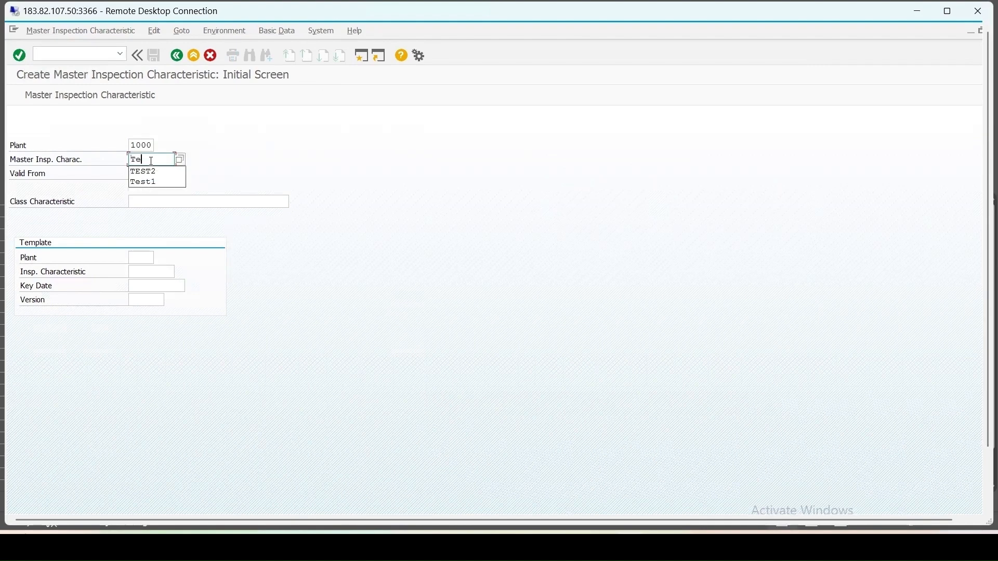
type("st2")
key("Return")
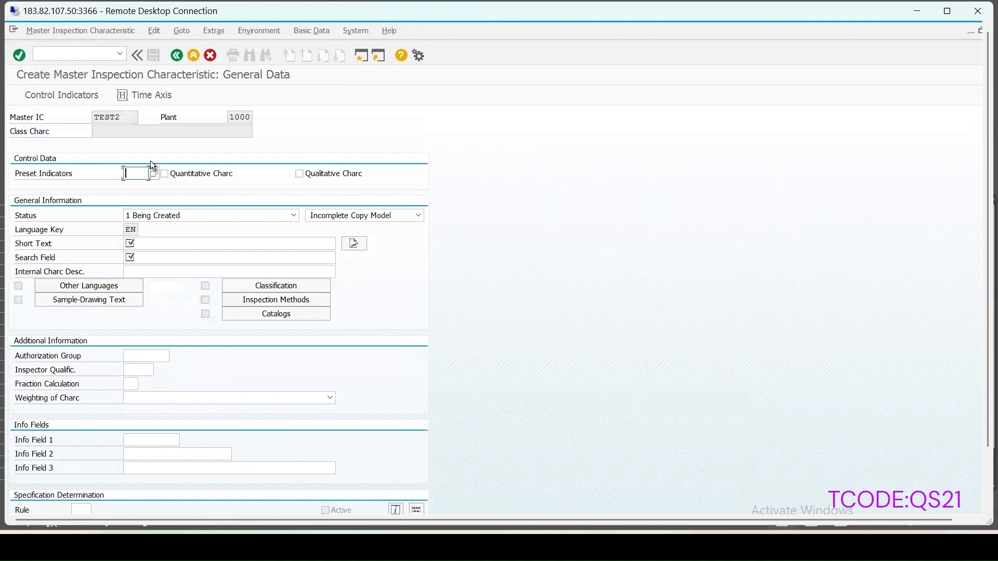
- Make TEST2 a qualitative characteristic with status Released, and enter TEST2 as its short text and search field
left_click(319, 180)
left_click(187, 214)
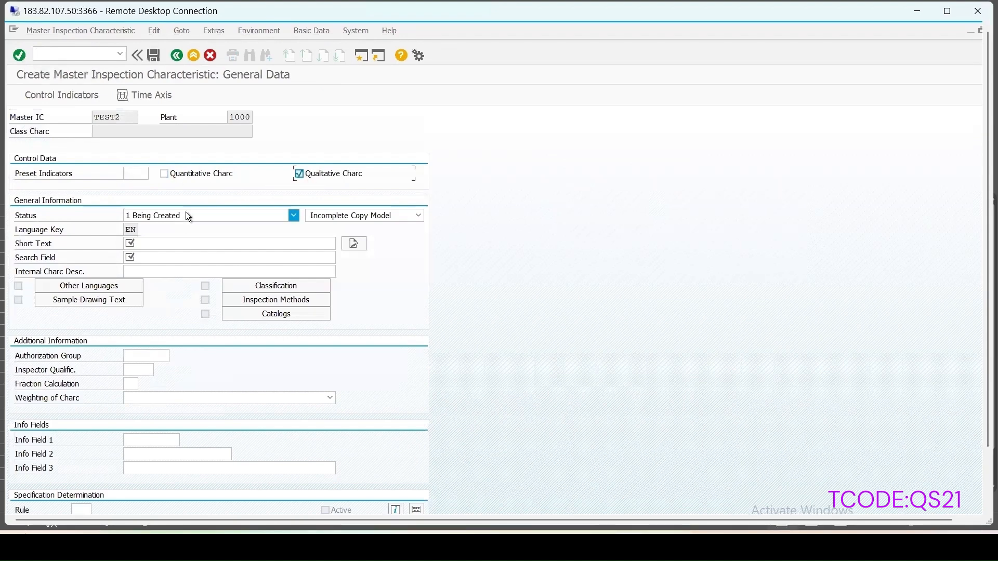
left_click(179, 233)
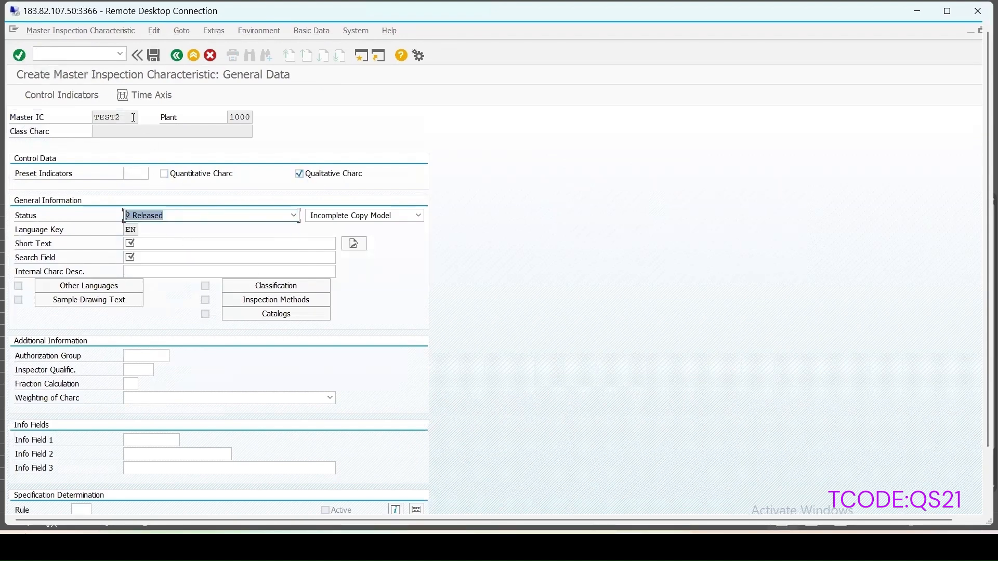
left_click(156, 243)
type("TEST2")
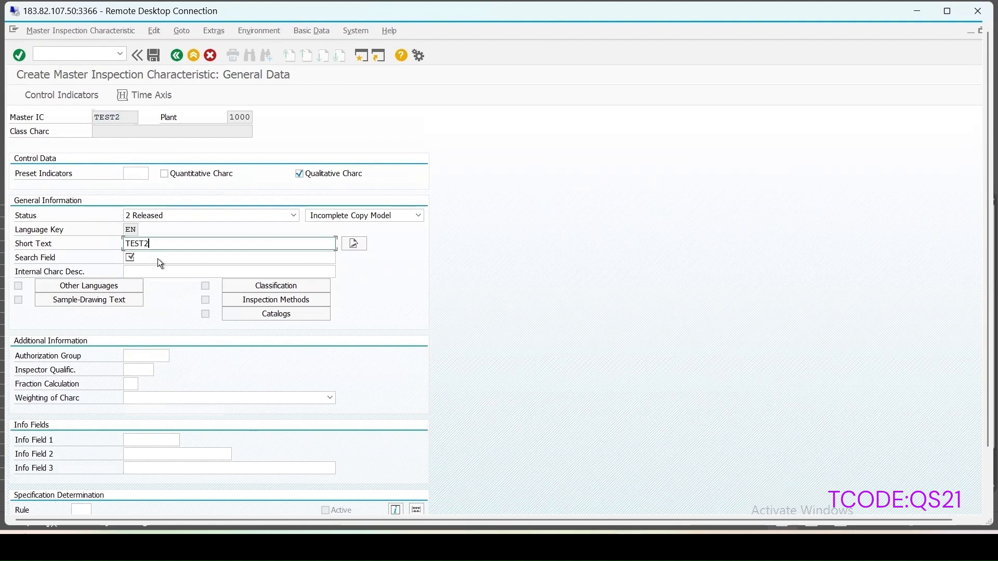
left_click(158, 258)
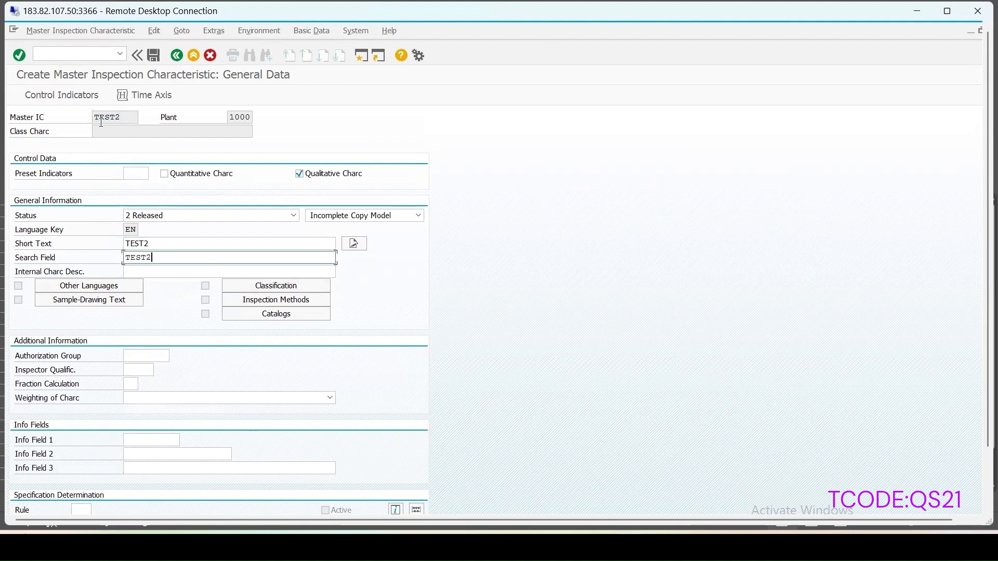
- Set the copy model of characteristic TEST2 to Complete Copy Model
left_click(61, 94)
left_click(419, 216)
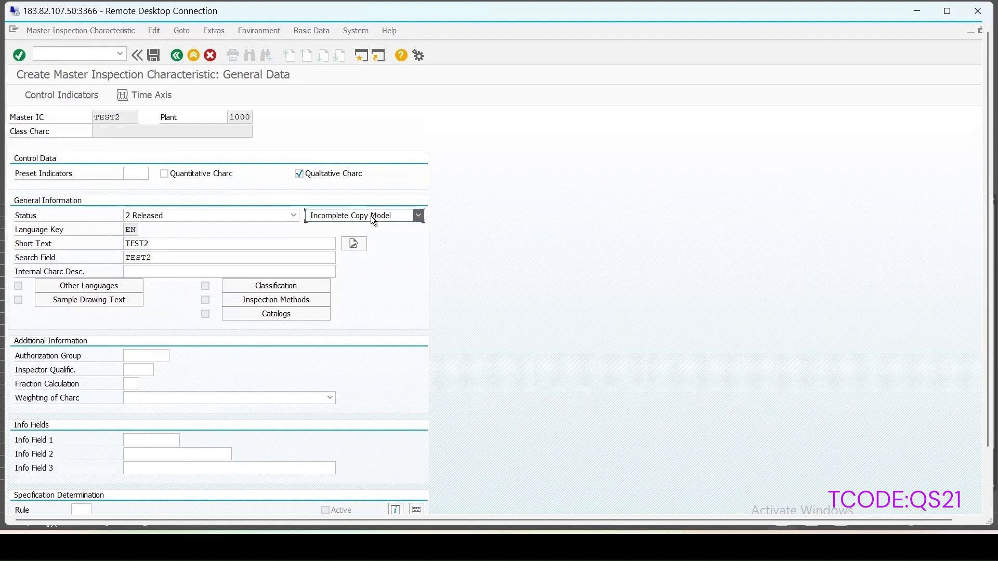
left_click(360, 239)
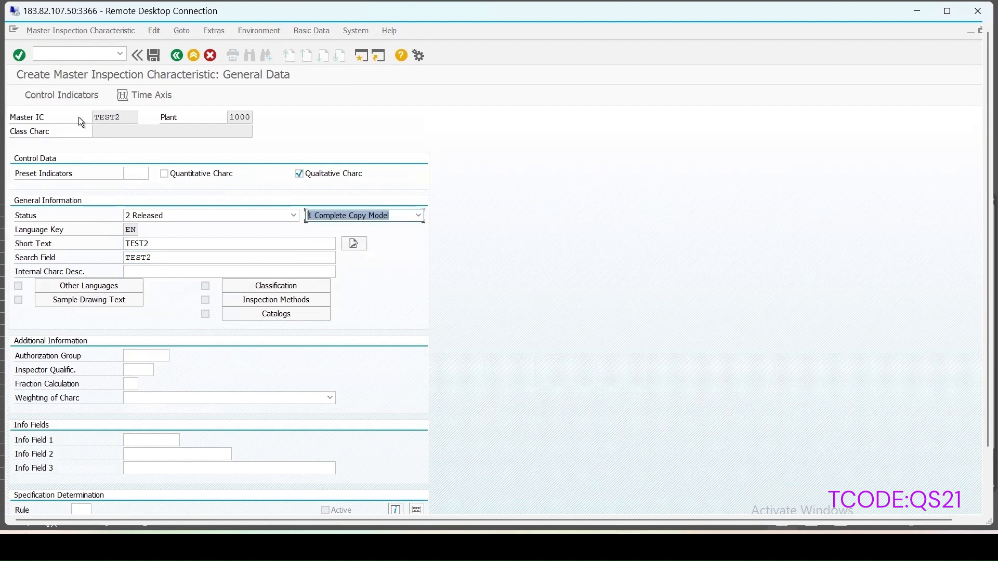
- Set TEST2's control indicators to Charc Attribute, Sampling Procedure, Single Result and Defects Recording, accepting the default scope, documentation and print settings
key("Return")
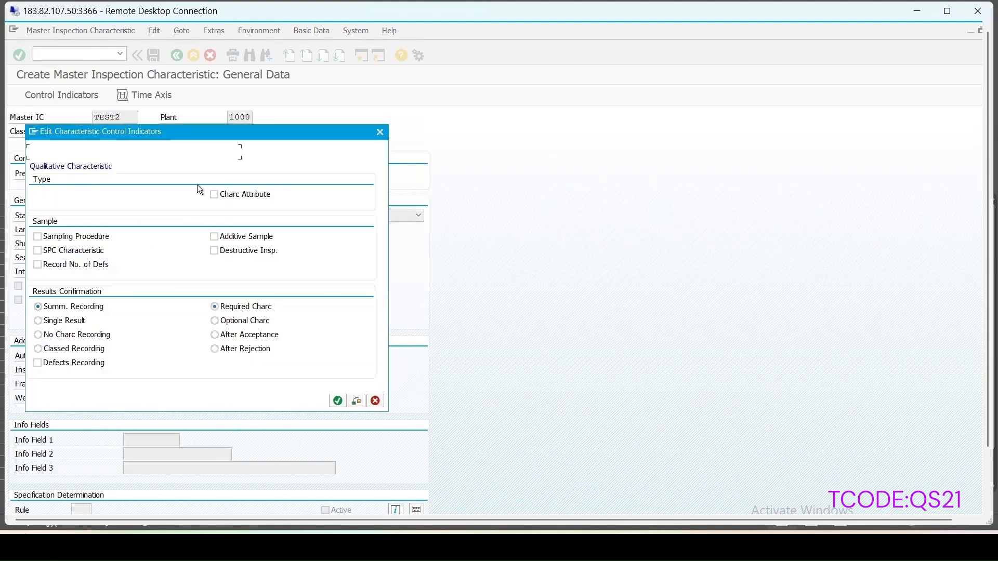
left_click(215, 195)
left_click(38, 237)
left_click(51, 323)
left_click(50, 364)
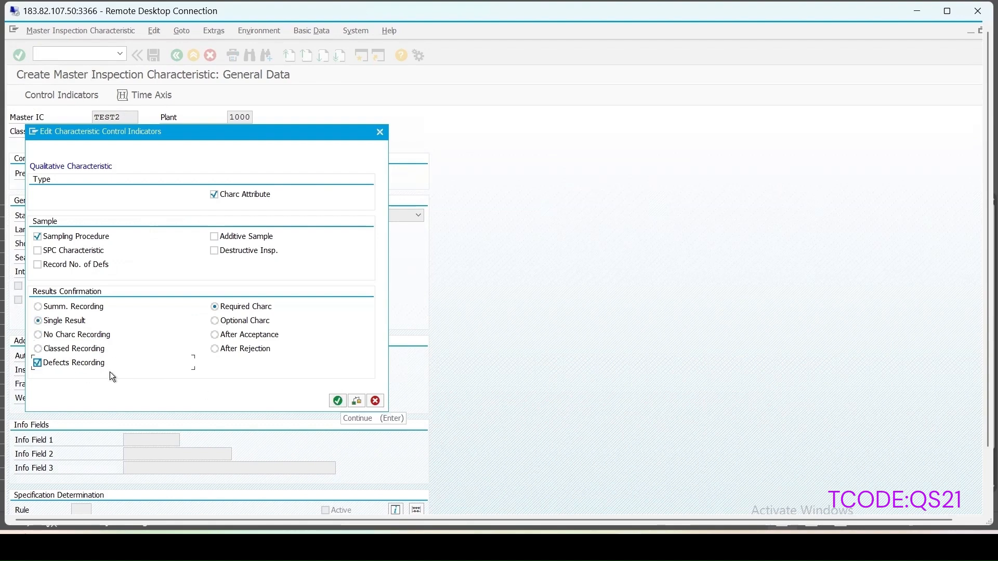
left_click(338, 401)
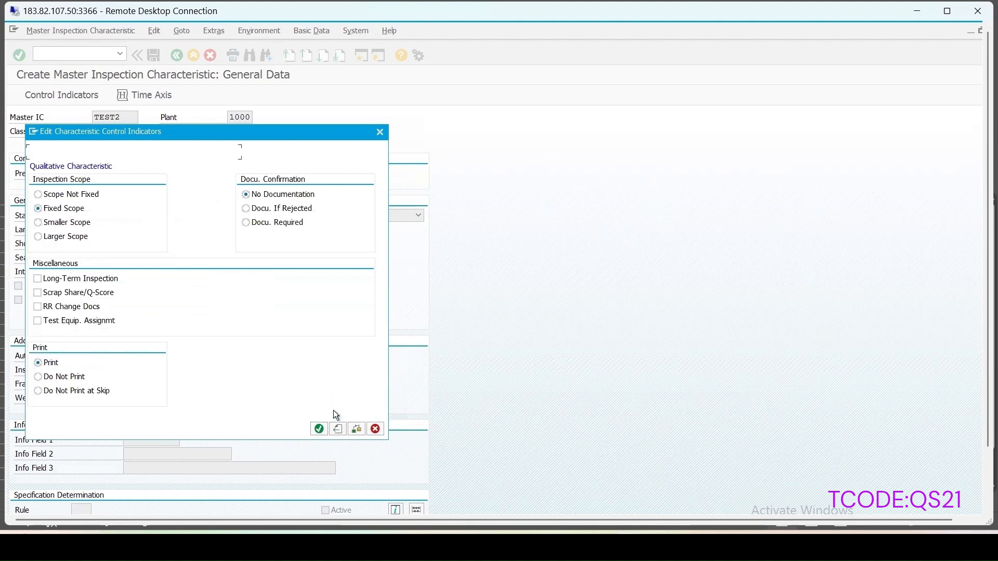
left_click(319, 429)
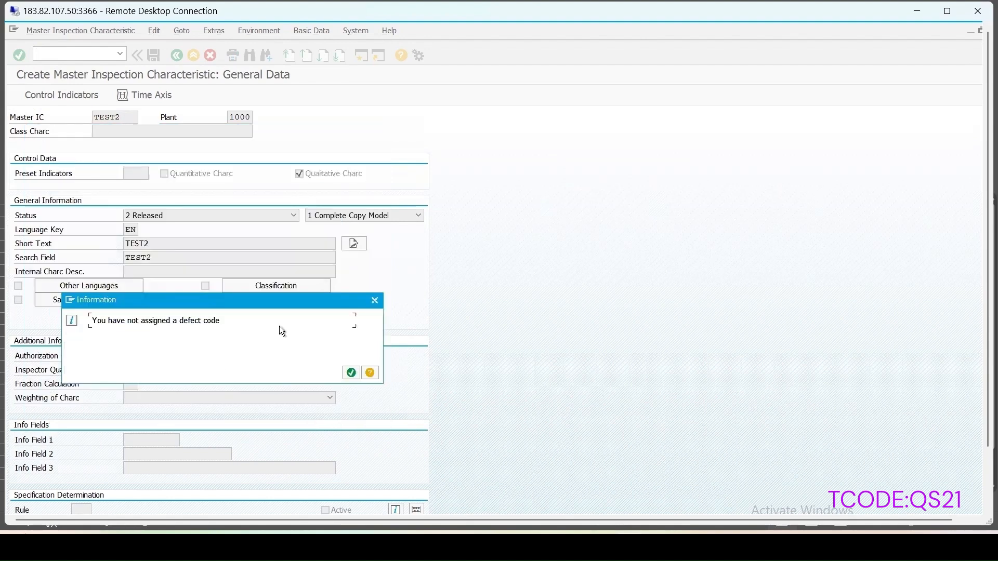
left_click_drag(289, 302, 615, 205)
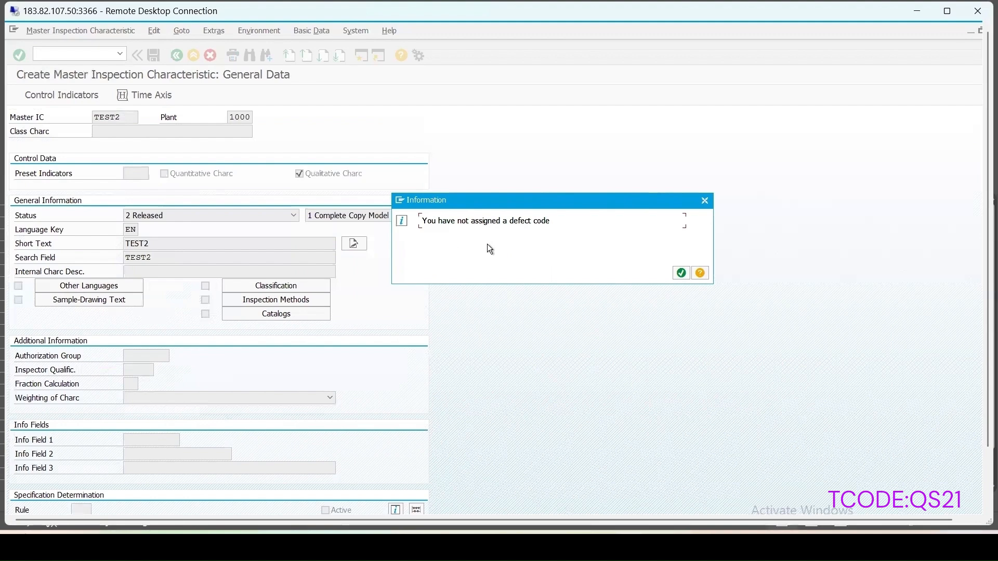
left_click(681, 274)
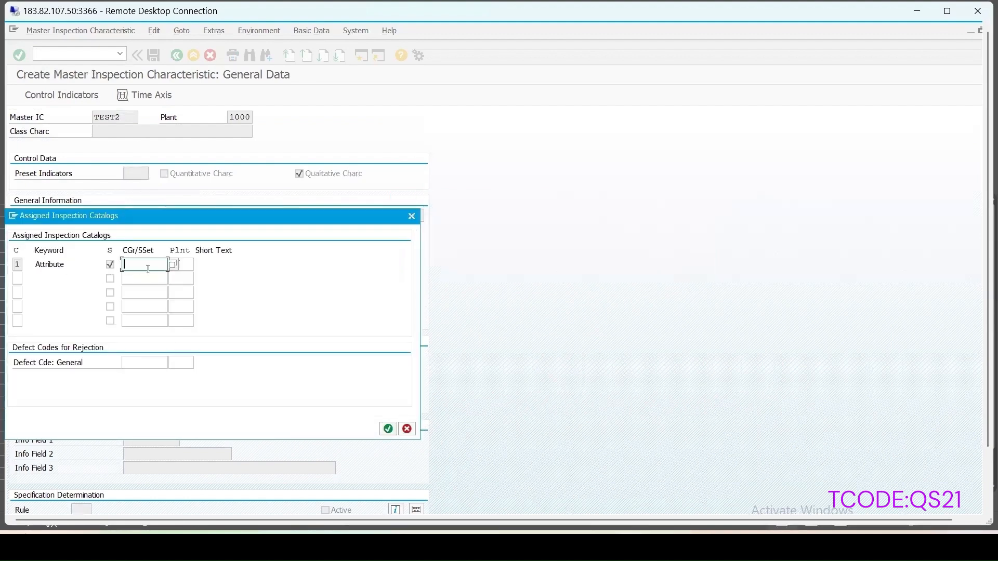
- Assign the plant 1000 selected set BASCOLOR (Primary colors) as the attribute catalog of TEST2
left_click(172, 266)
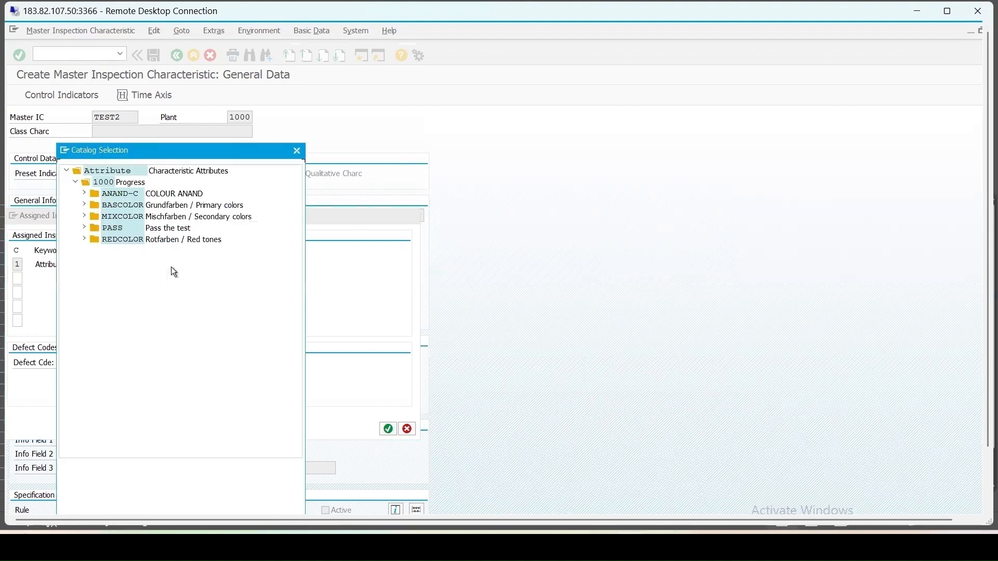
left_click(84, 205)
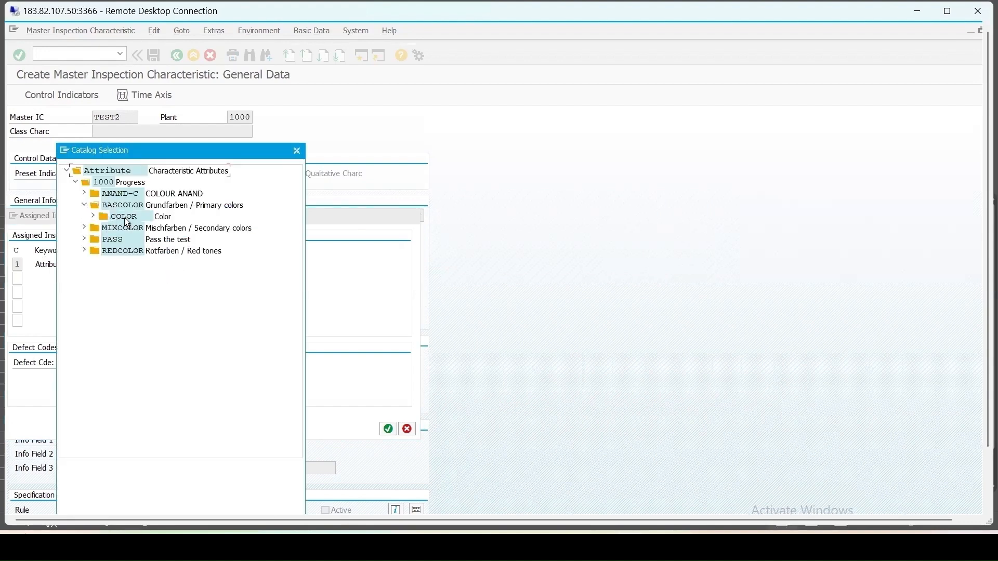
double_click(120, 217)
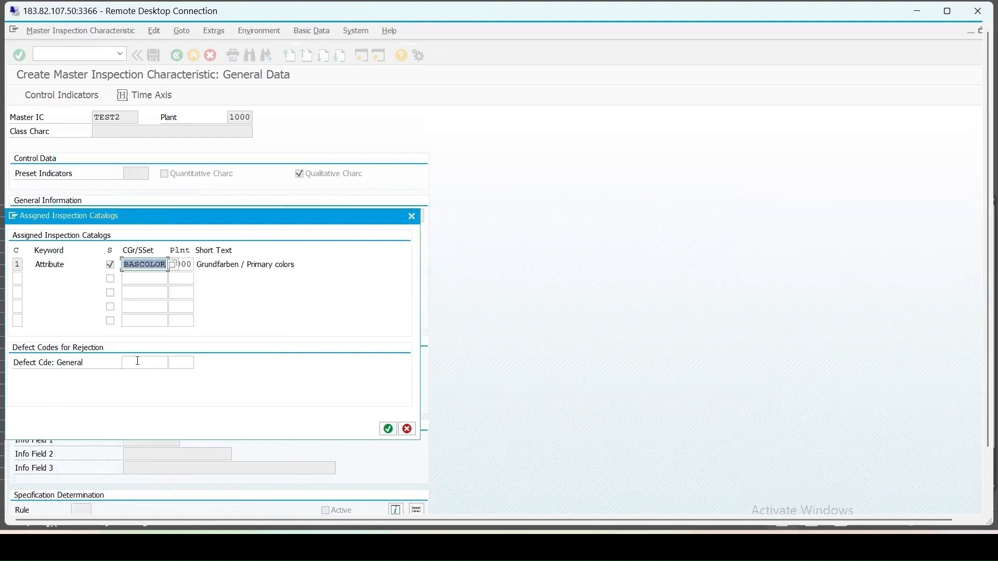
- Assign the QM-E defect code 1 Material defects as TEST2's general defect code for rejection and save the characteristic
left_click(138, 361)
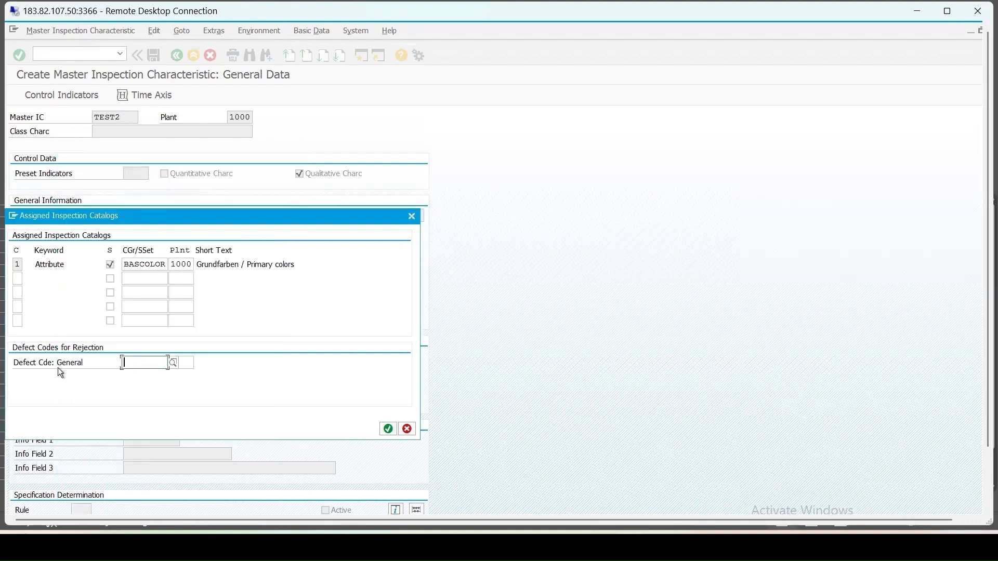
left_click(173, 362)
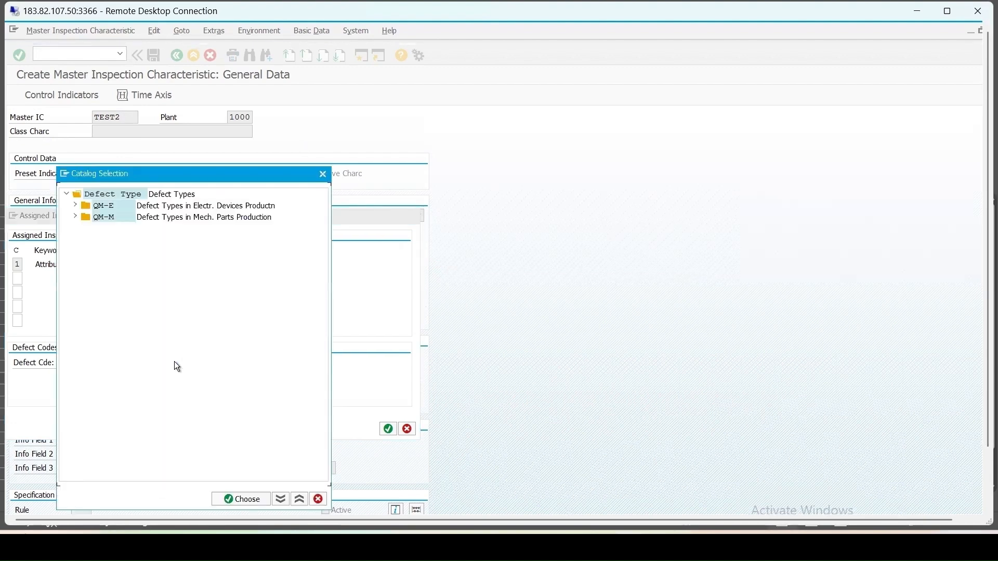
left_click(76, 206)
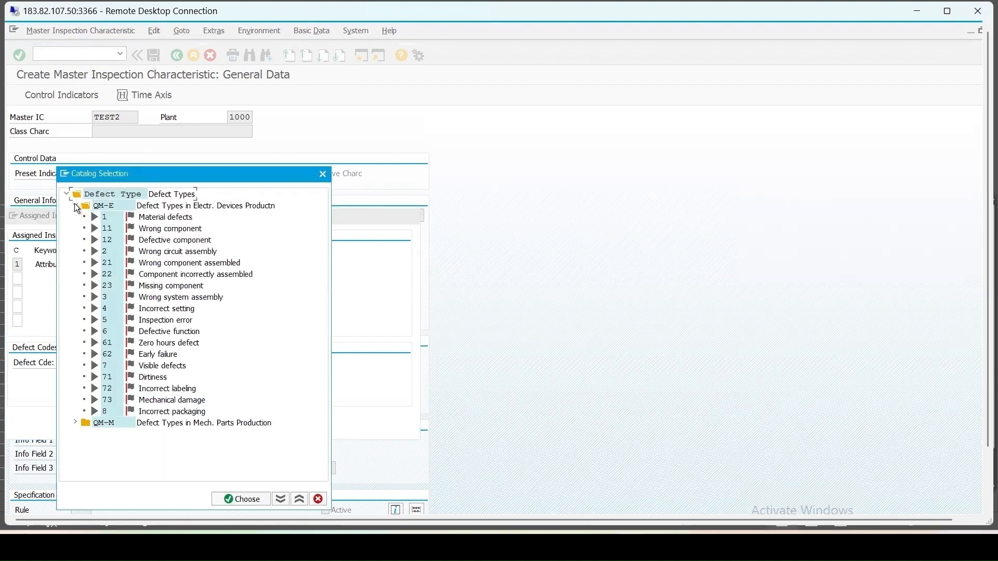
left_click(76, 423)
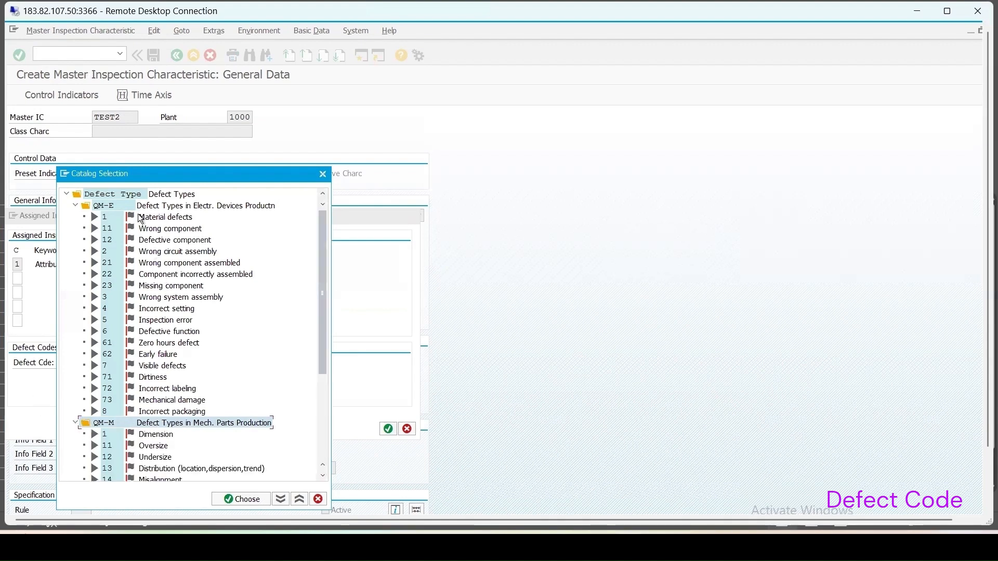
double_click(158, 217)
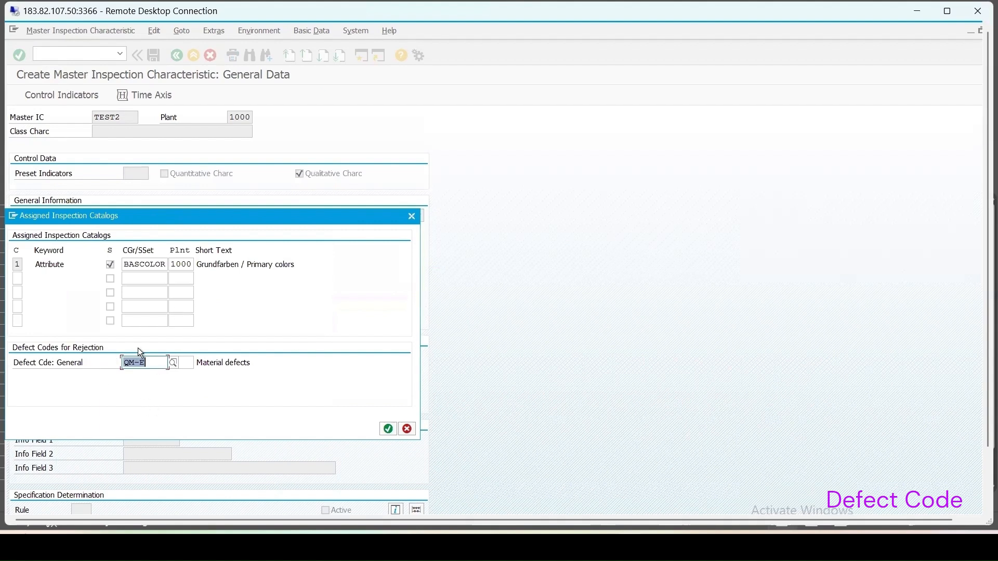
left_click(388, 429)
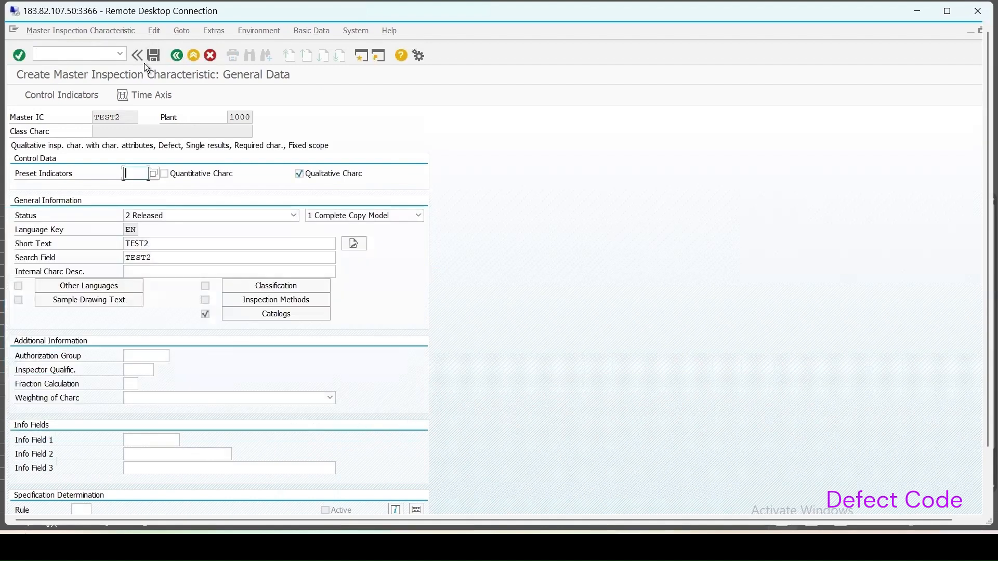
left_click(154, 56)
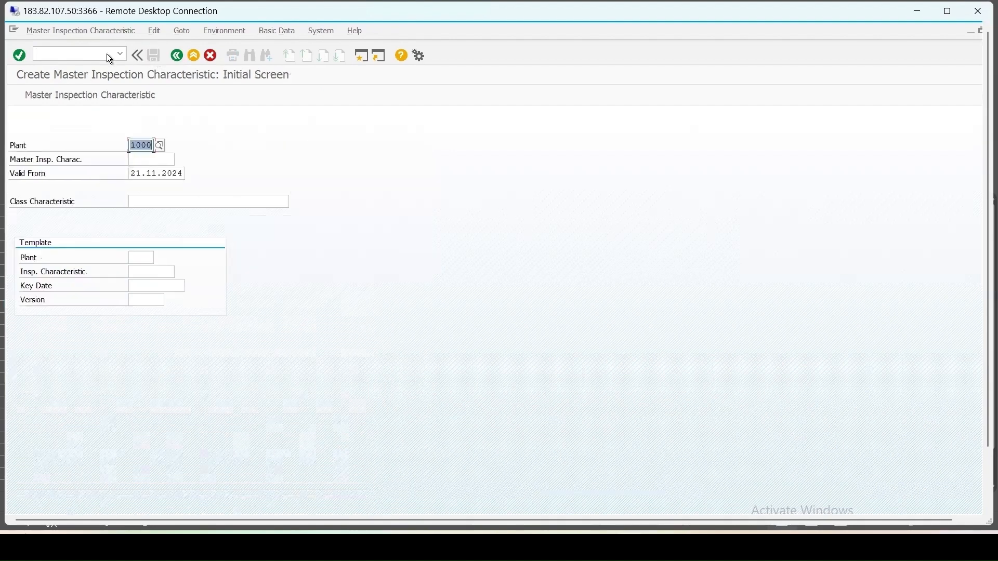
- Open the inspection plan for material 1136 in plant 1000 with transaction QP02 and display the inspection characteristics of operation 0010
left_click(99, 53)
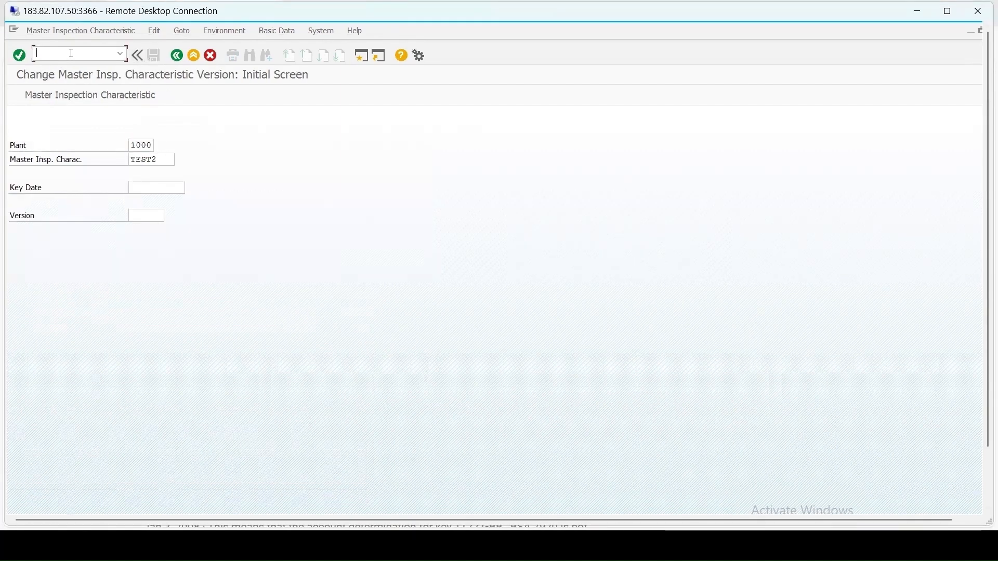
type("/nqp02")
key("Return")
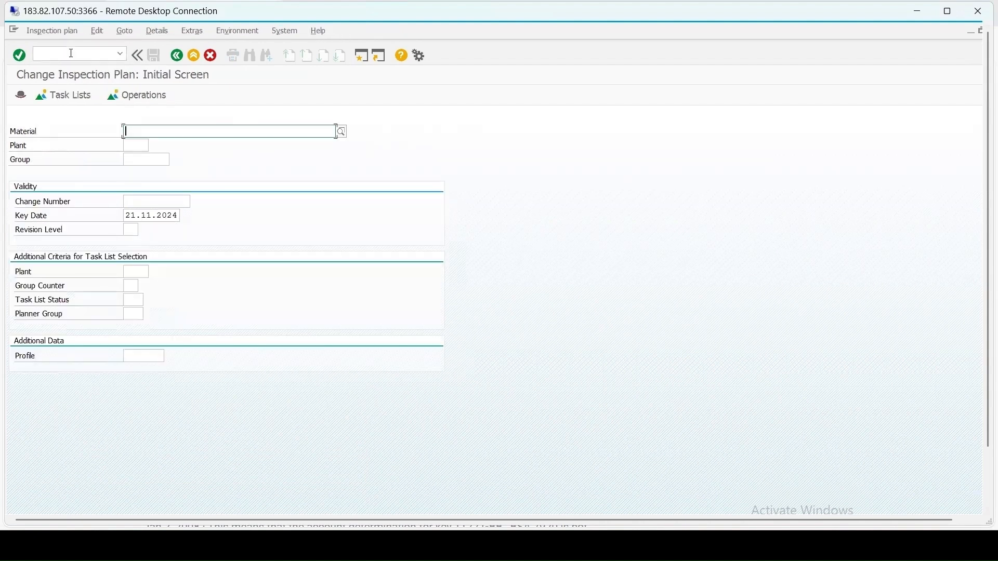
type("1136")
key("Tab")
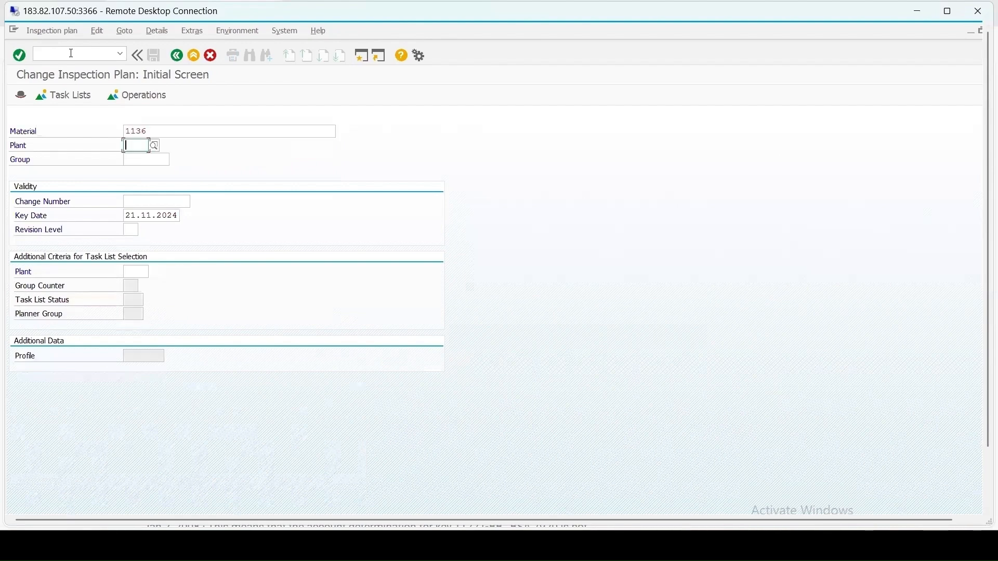
type("1000")
key("Return")
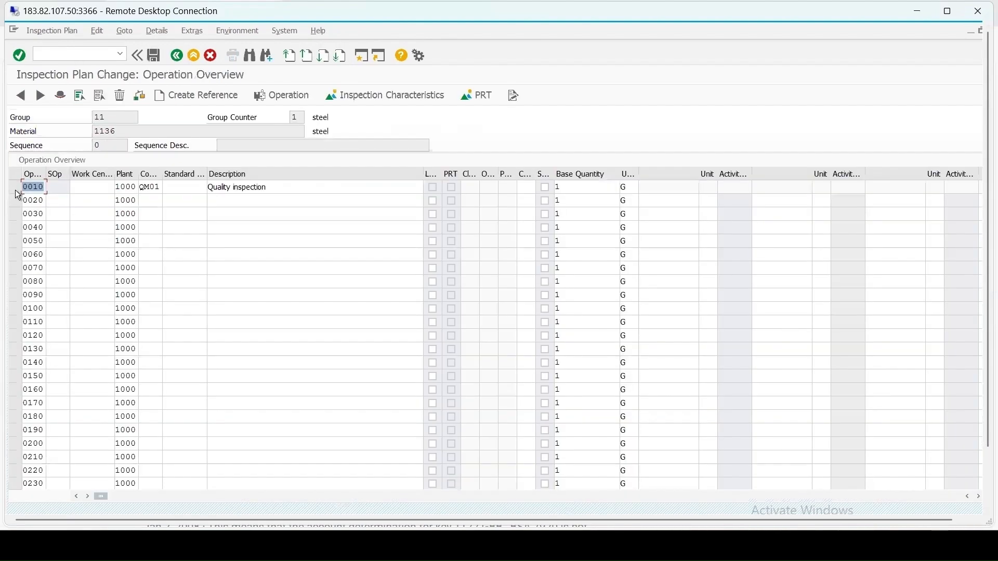
left_click(11, 187)
left_click(357, 93)
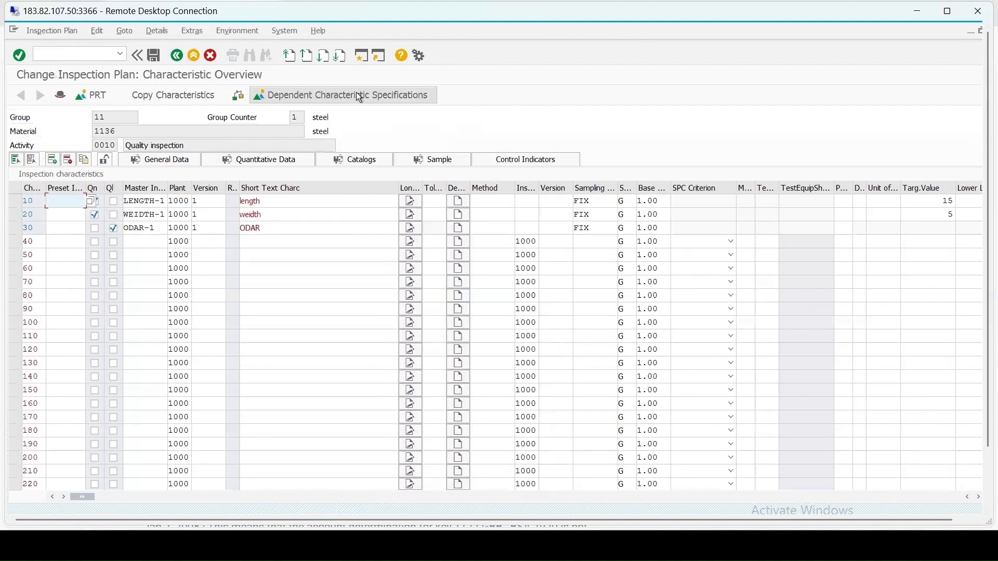
- Set the deletion flag in the header of the existing steel task list, group 11 counter 1, and save the plan
left_click(177, 56)
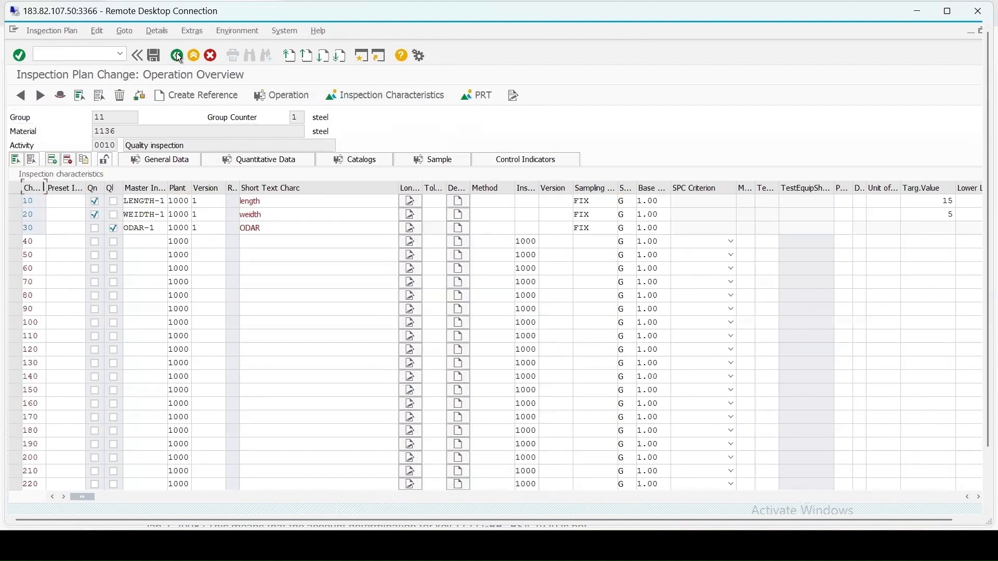
left_click(176, 56)
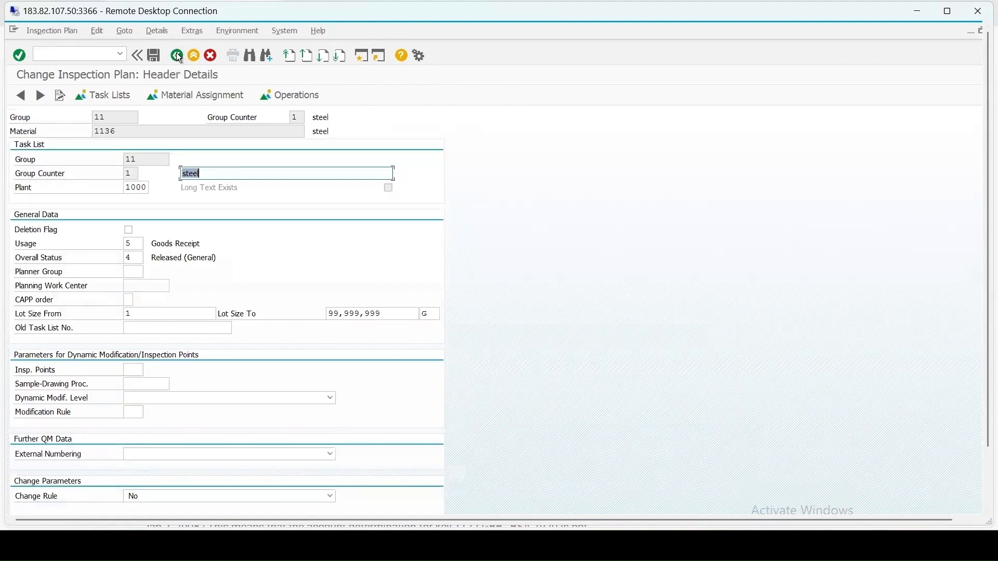
left_click(177, 56)
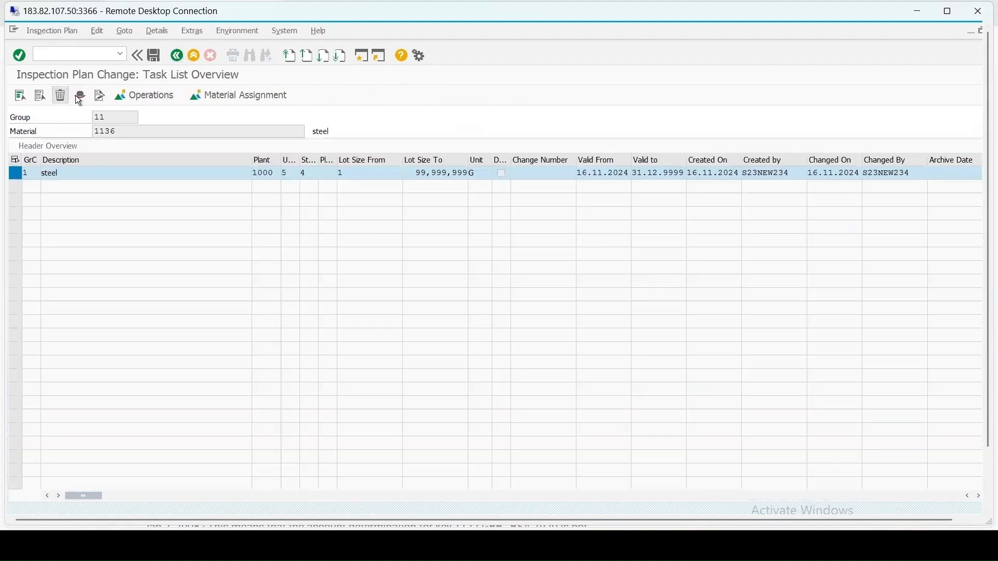
left_click(81, 95)
left_click(129, 230)
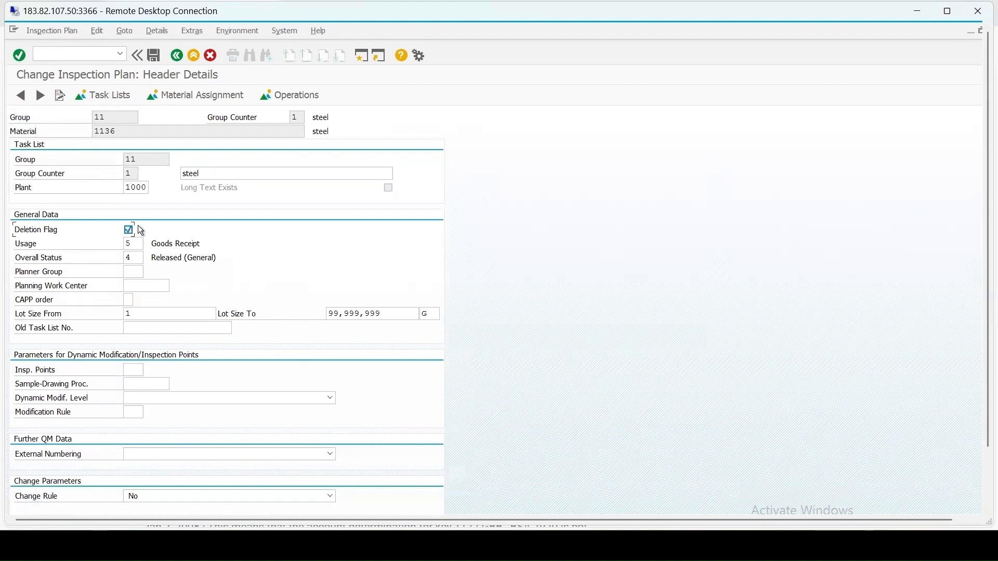
left_click(155, 55)
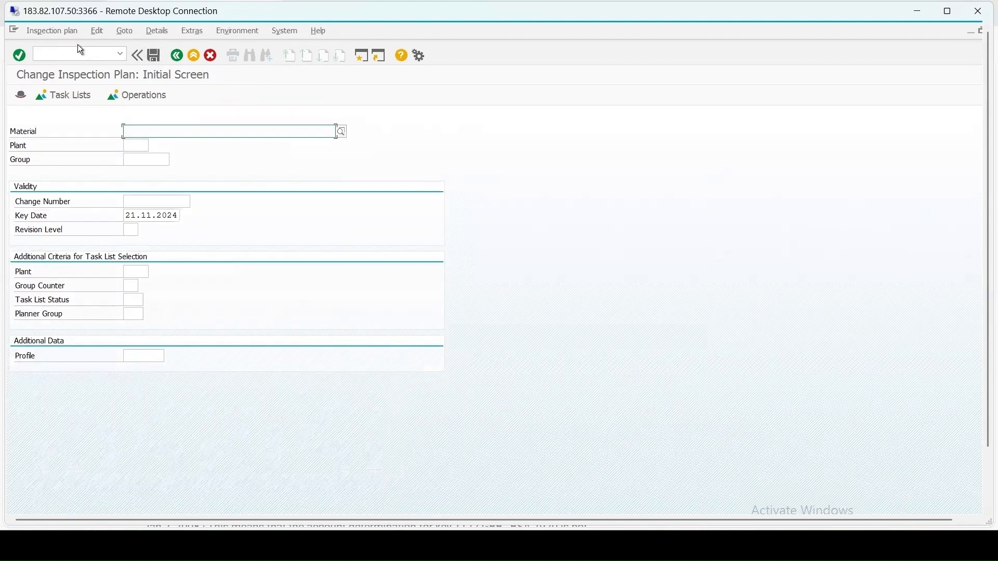
- Start creating an inspection plan for material 1136 in plant 1000 and add a new task list entry to its group
left_click(54, 30)
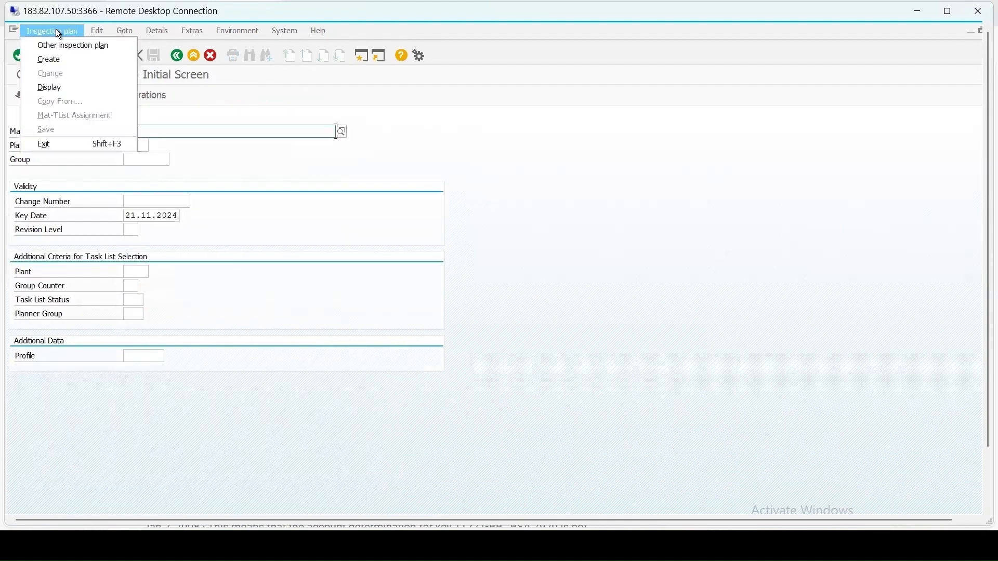
left_click(49, 59)
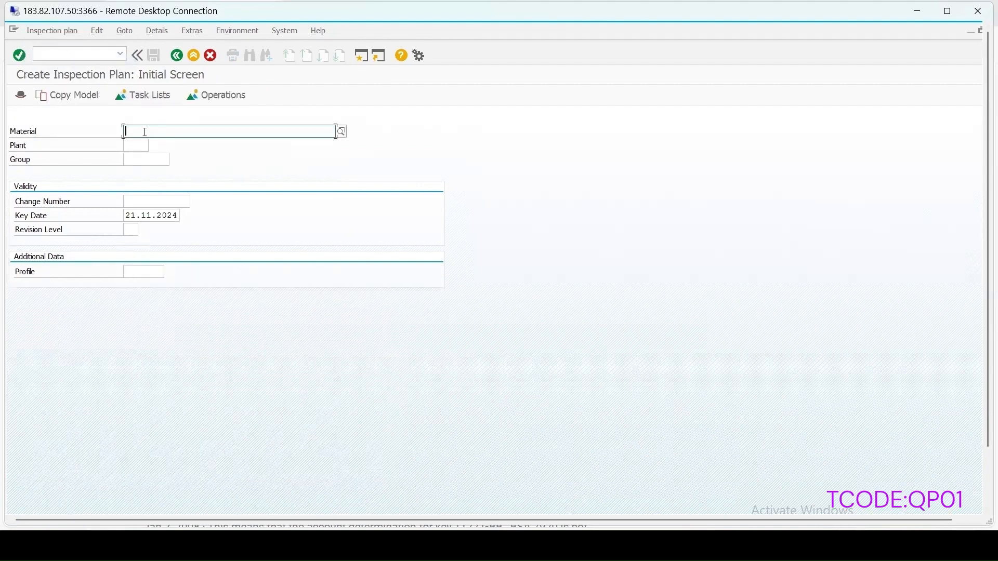
type("1136")
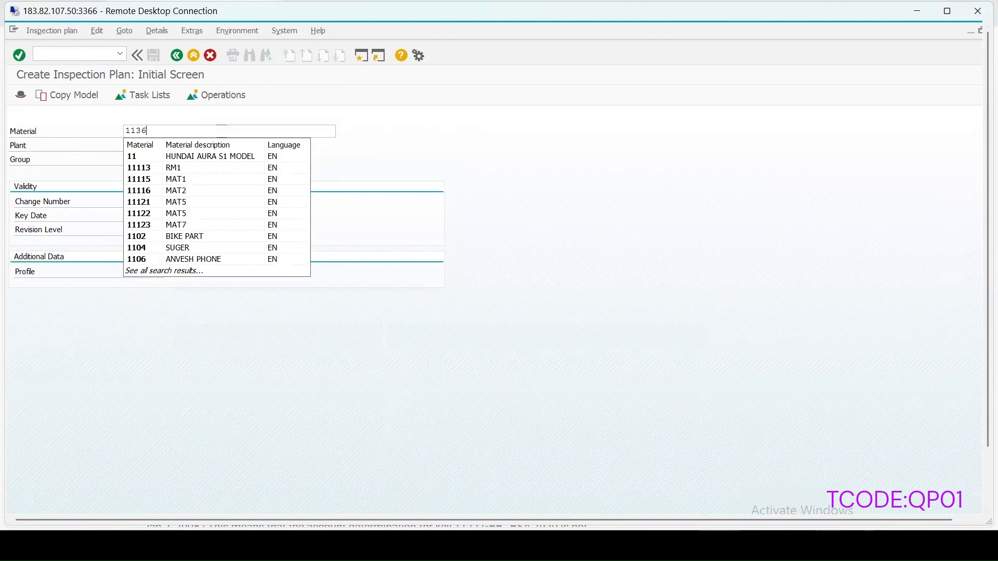
left_click(143, 154)
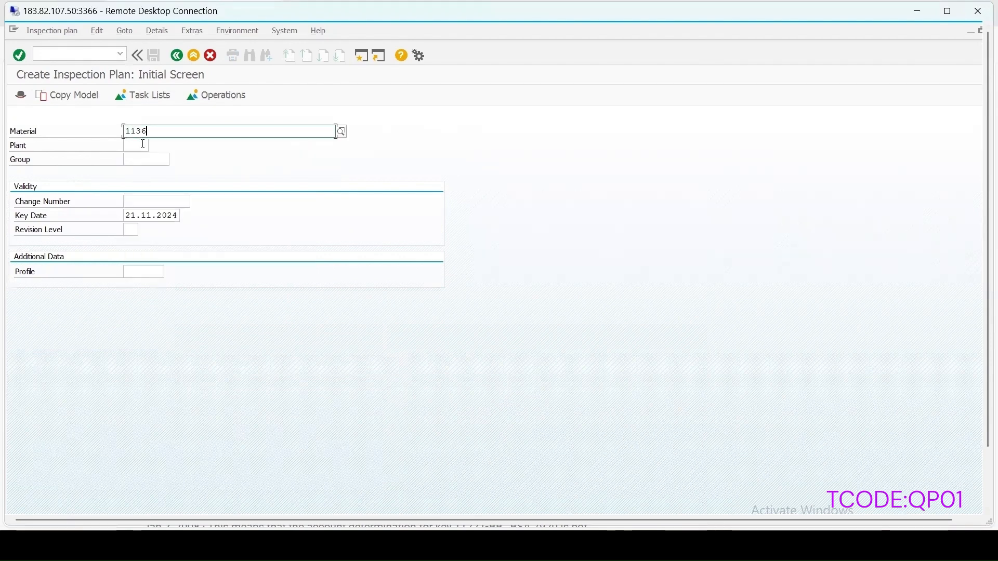
left_click(143, 145)
type("1000")
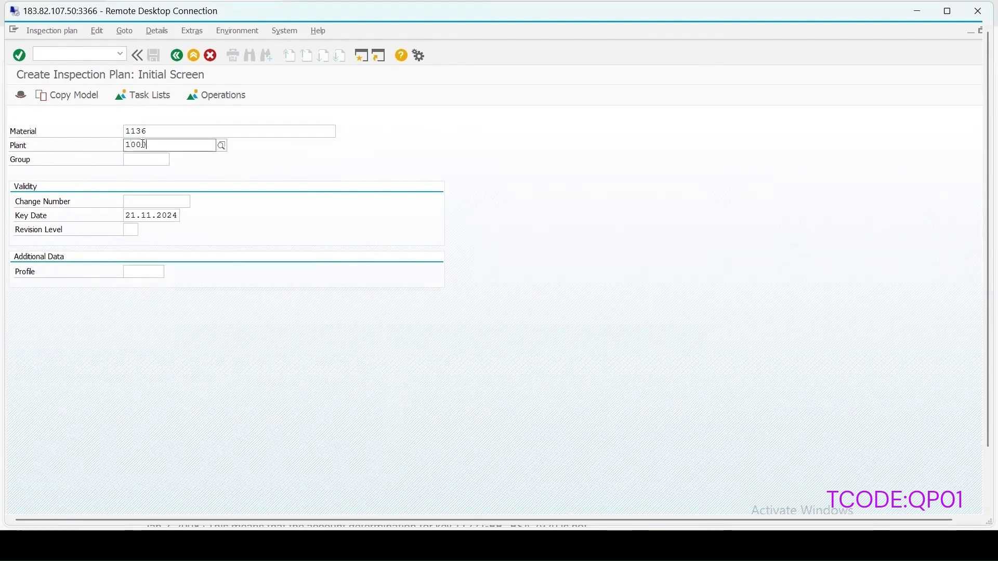
key("Return")
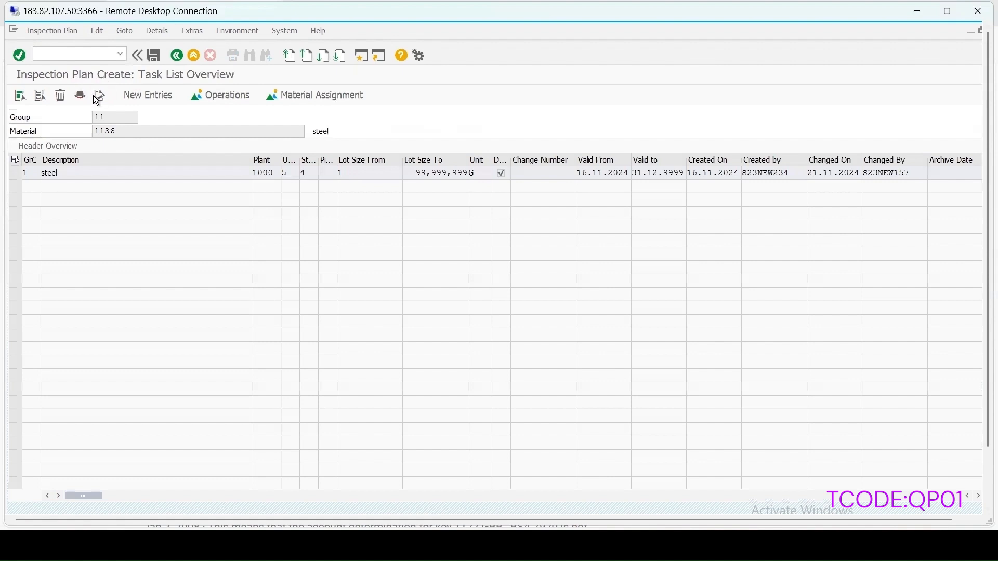
left_click(149, 95)
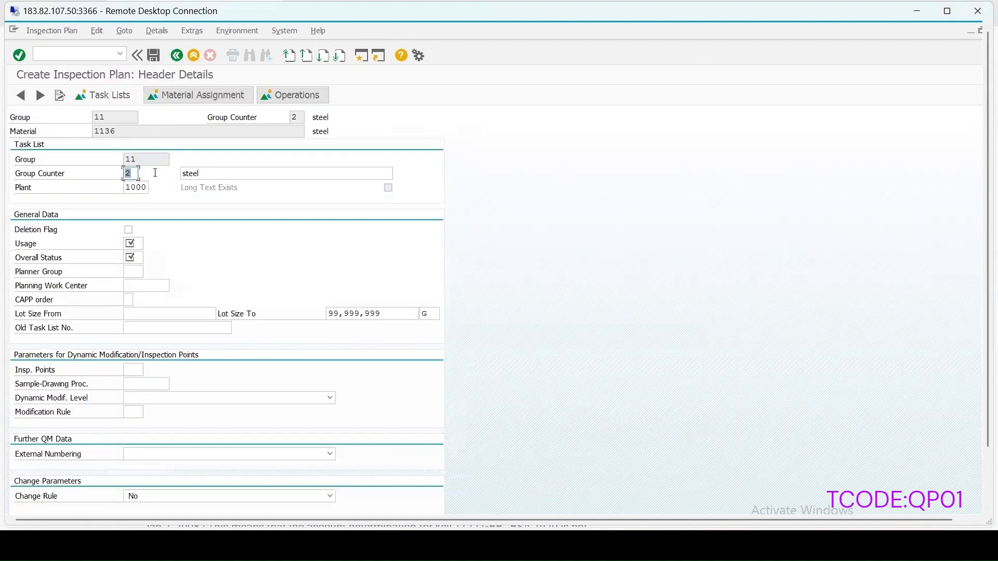
- Set the usage to 5 and the overall status to 4 in the new inspection plan's header
left_click(137, 242)
type("5")
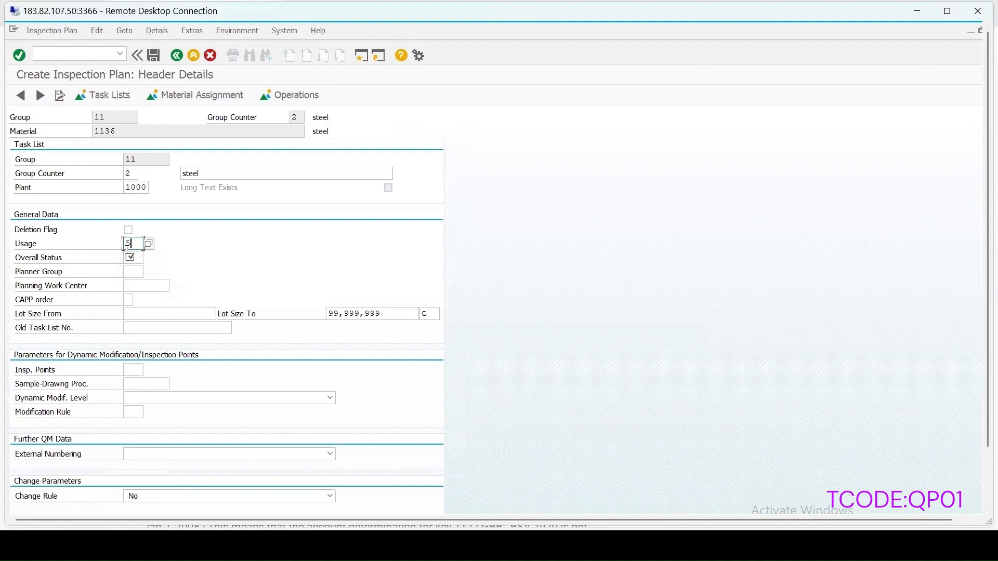
left_click(134, 259)
type("4")
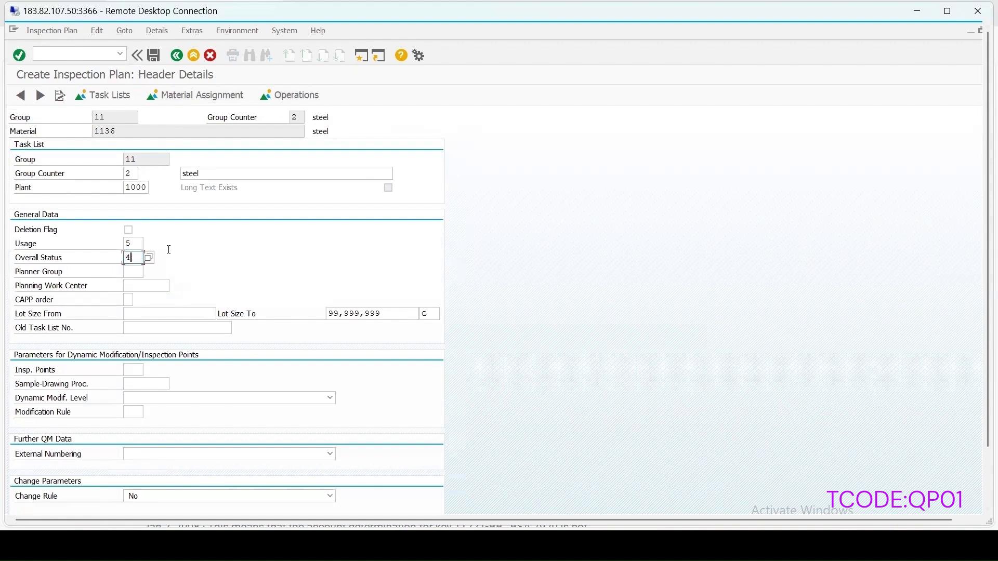
- In the new plan's operation overview, give operation 0010 the control key QM01 and the description Inspection
key("Return")
left_click(289, 95)
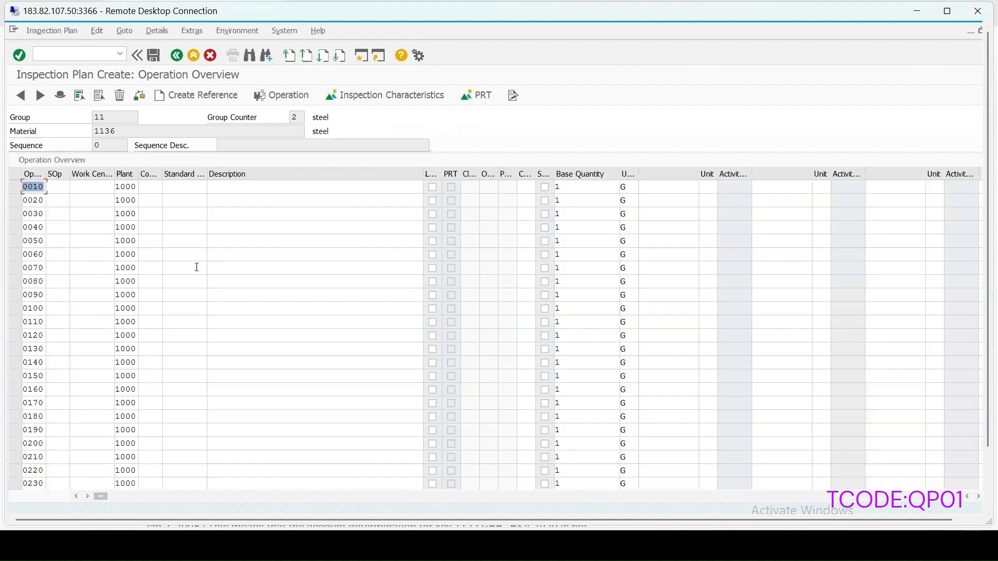
left_click(154, 189)
left_click(155, 200)
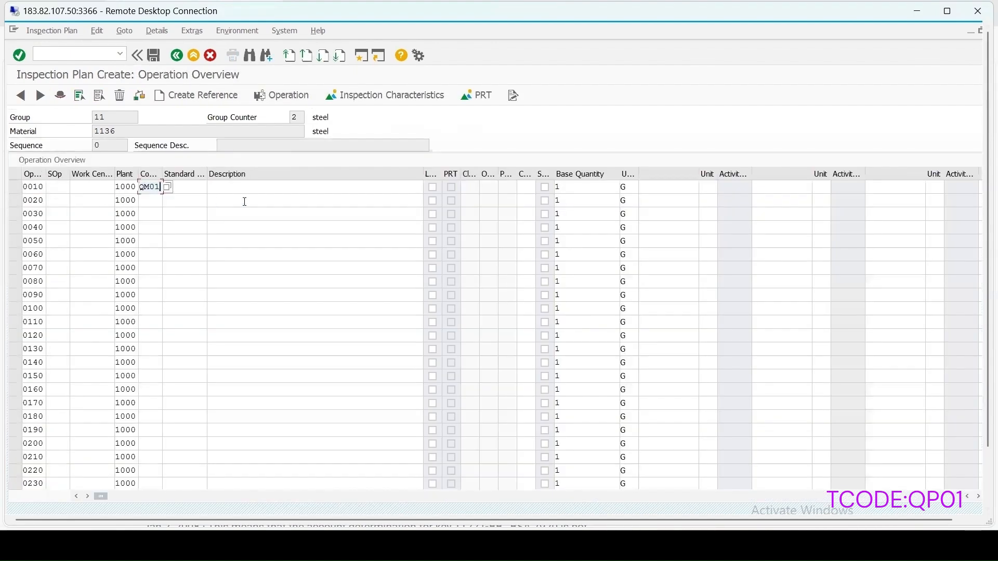
left_click(249, 186)
left_click(233, 200)
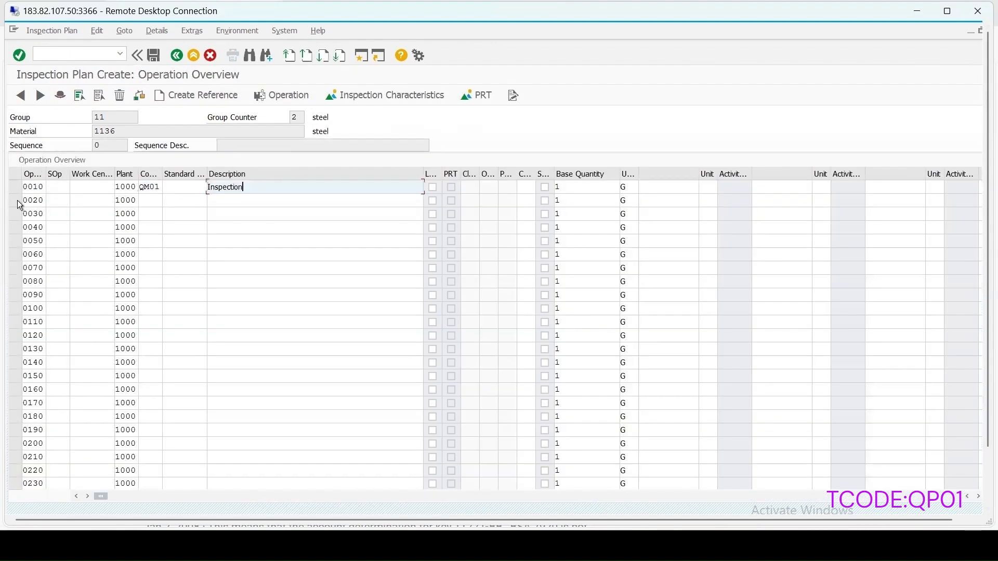
- Assign master inspection characteristics test1 and test2 to operation 0010 as characteristics 10 and 20
left_click(14, 188)
left_click(367, 99)
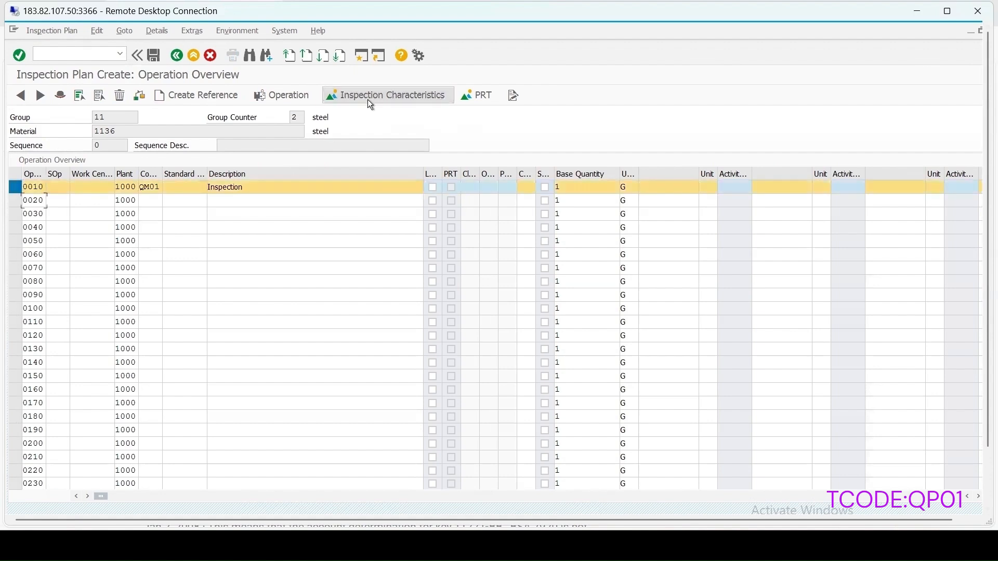
left_click(146, 200)
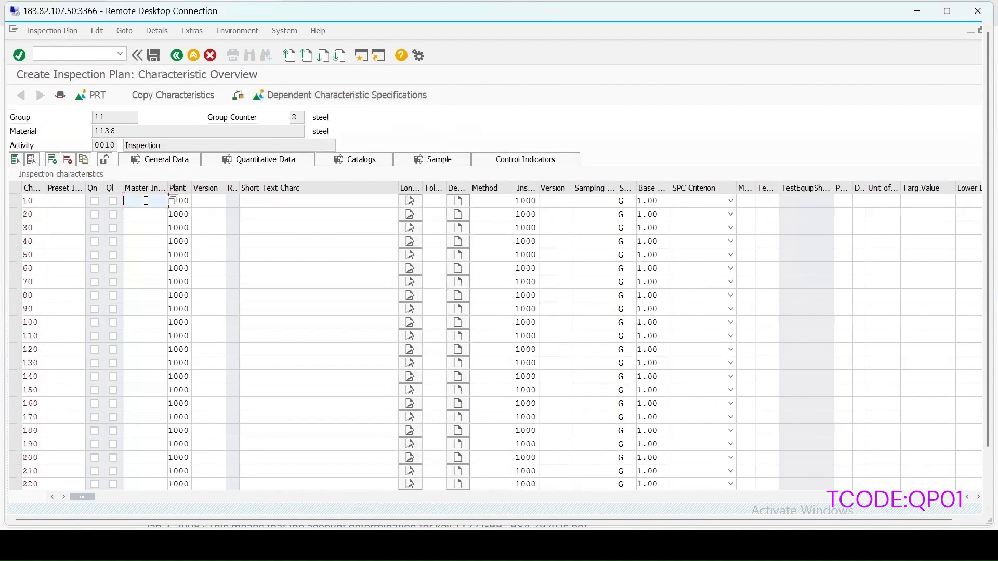
left_click(145, 204)
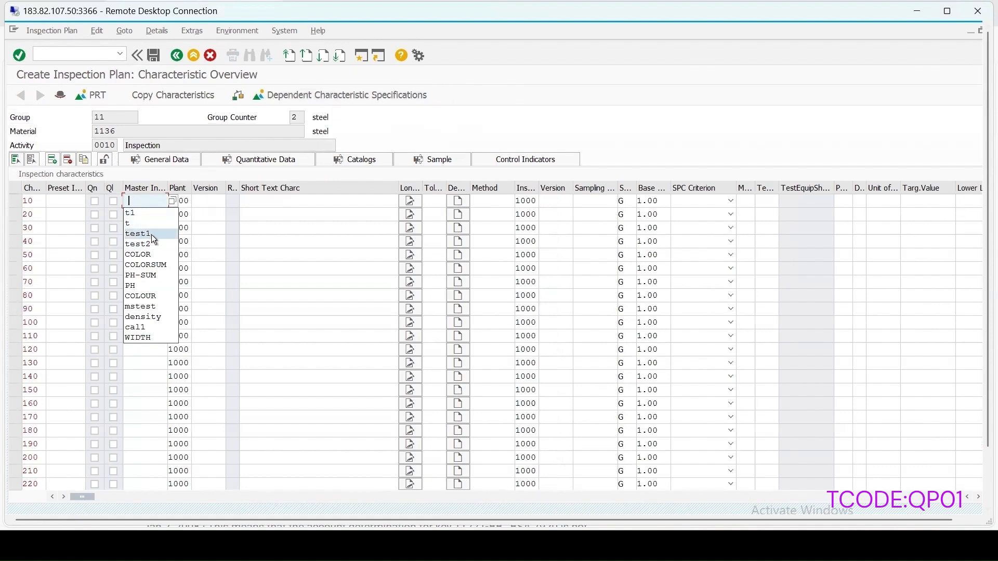
left_click(151, 234)
left_click(146, 214)
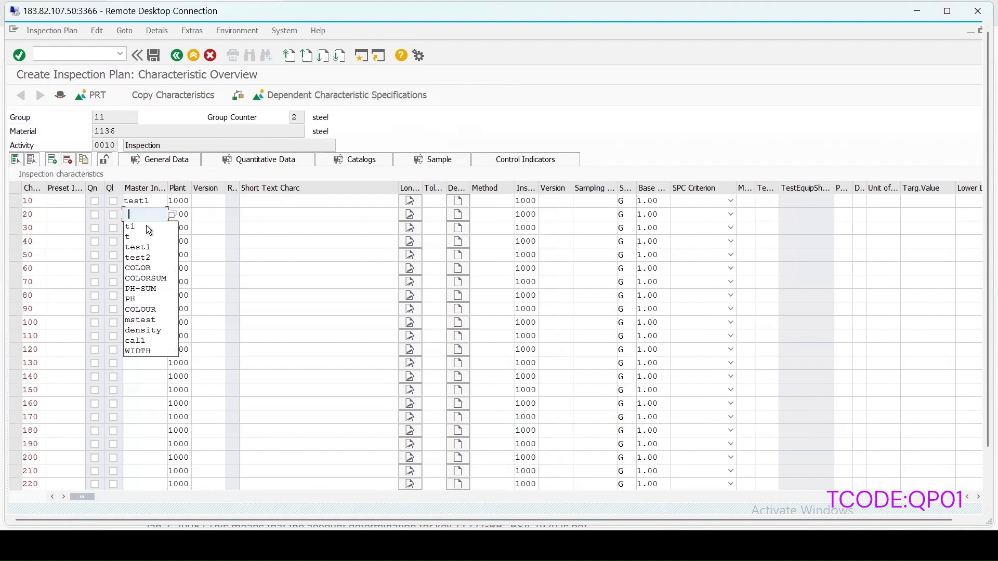
left_click(145, 258)
key("Return")
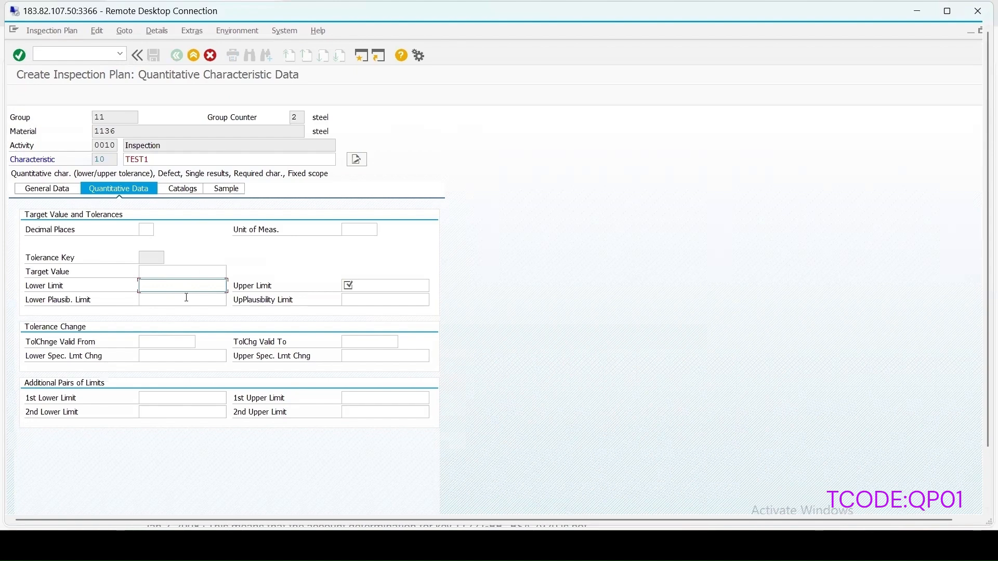
- Set the lower limit to 10 and the upper limit to 15 for characteristic TEST1
type("10")
left_click(393, 289)
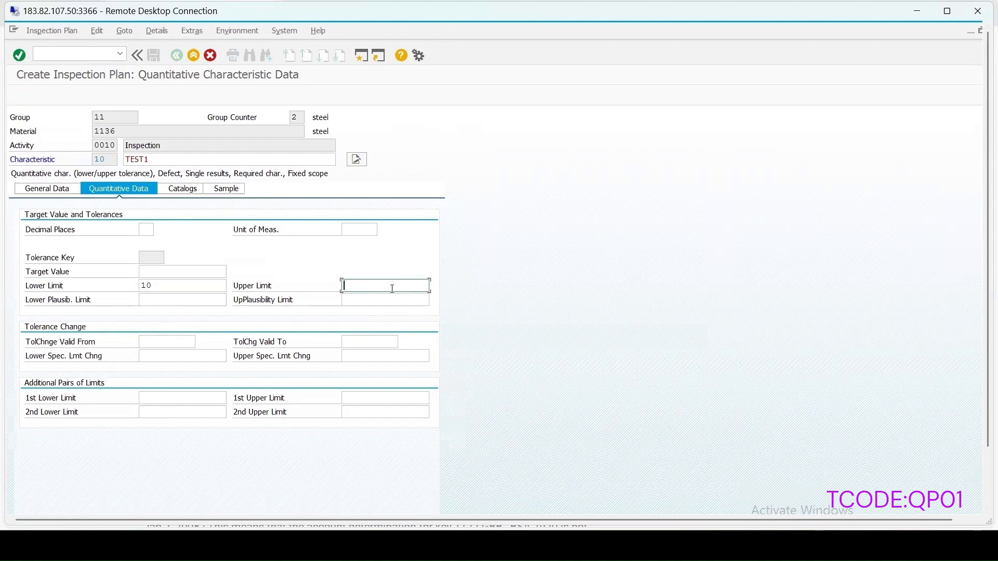
type("15")
key("Return")
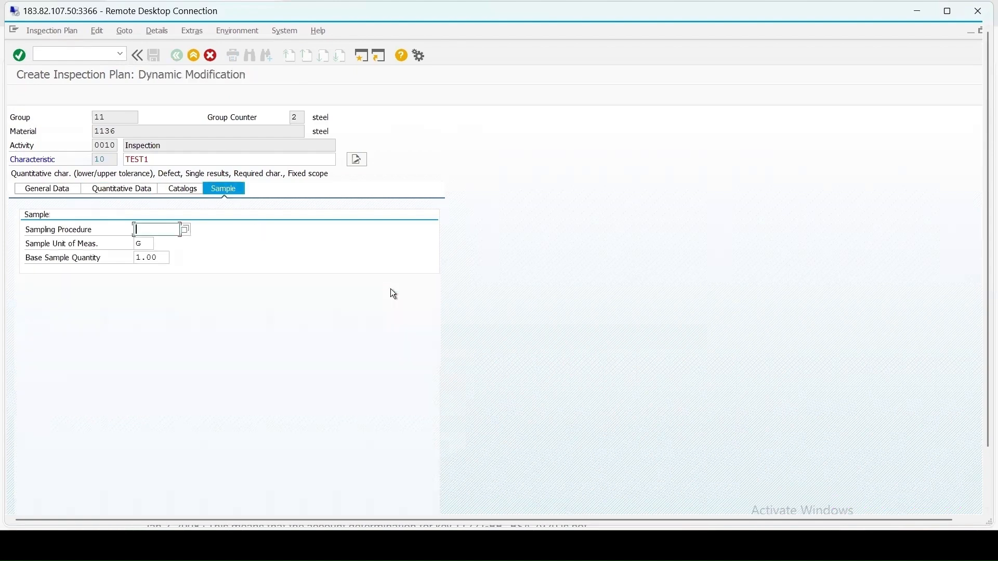
- Assign sampling procedure FIX2 to characteristics TEST1 and TEST2
left_click(185, 229)
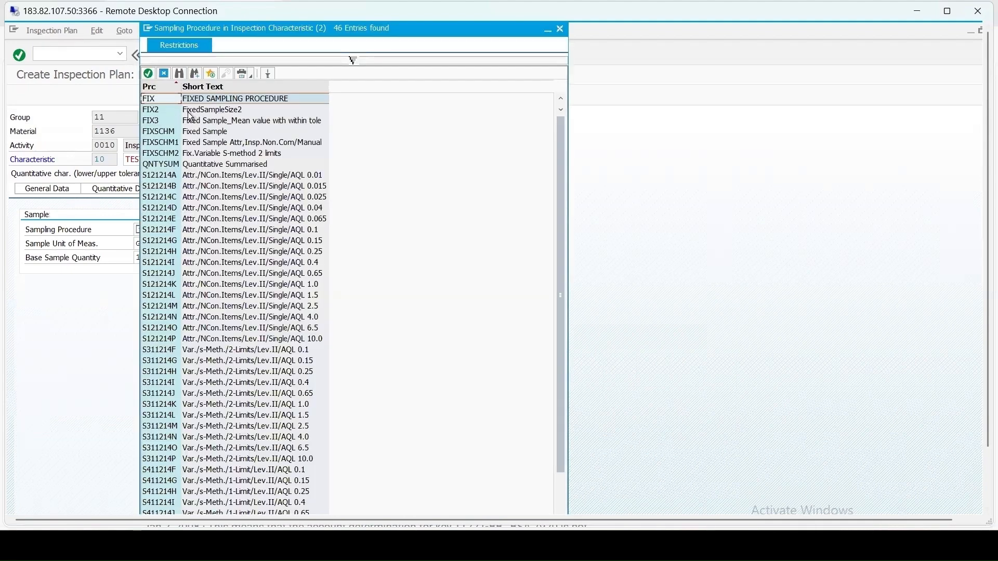
double_click(162, 112)
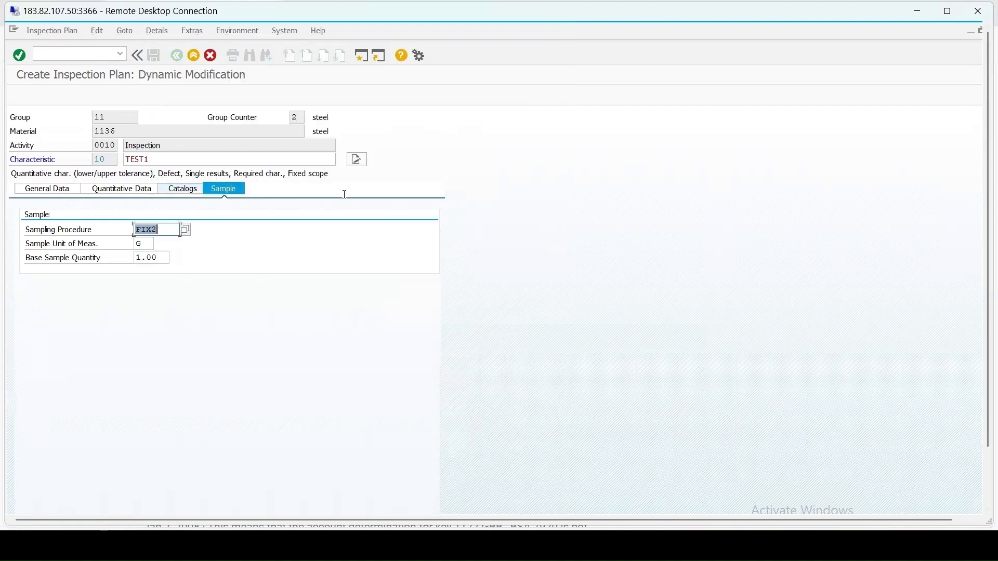
key("Return")
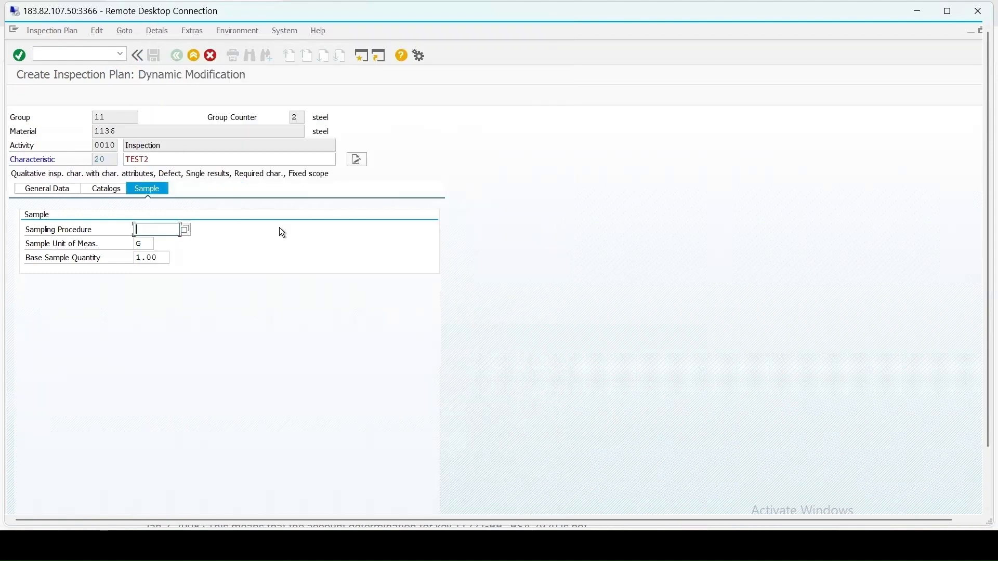
left_click(186, 231)
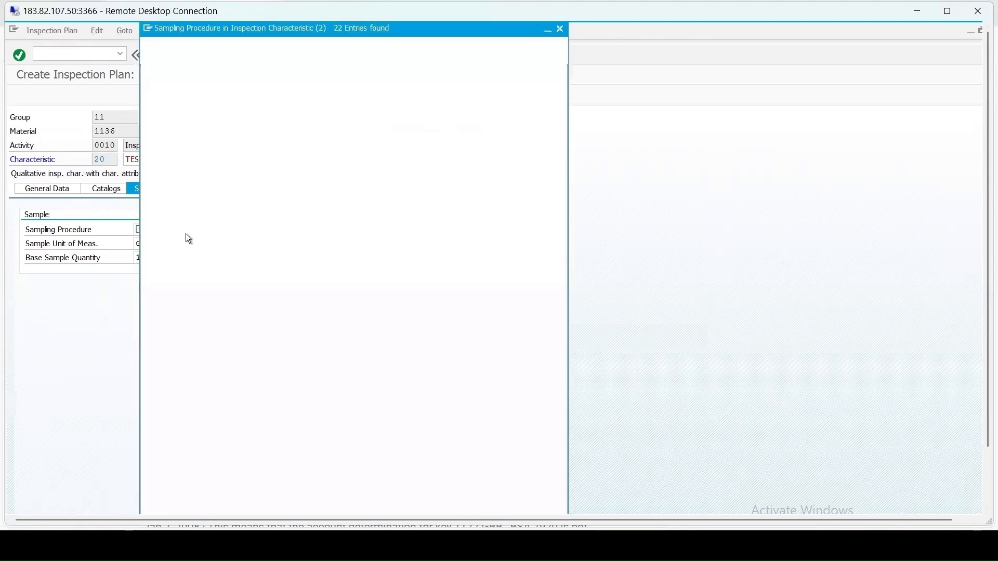
double_click(156, 104)
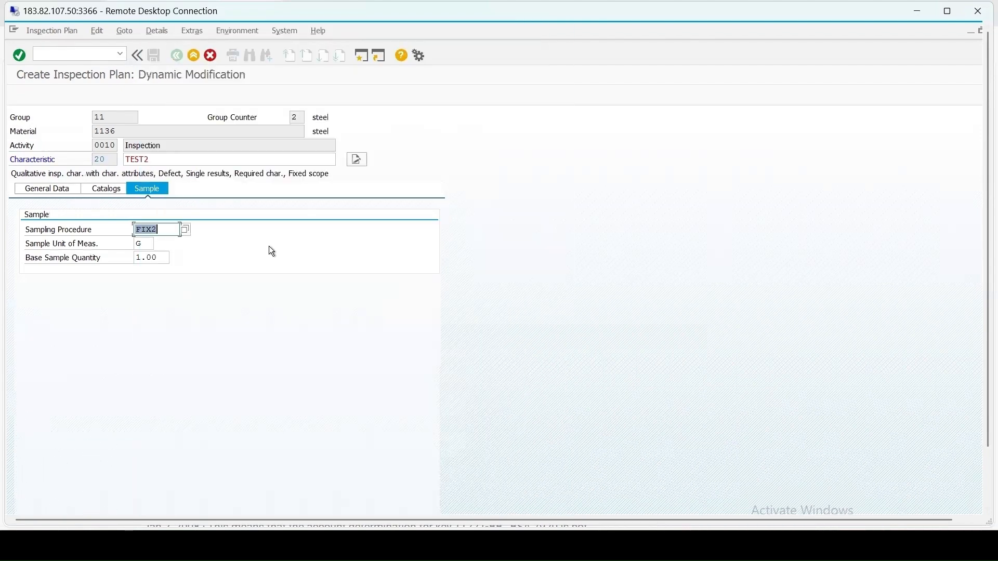
key("Return")
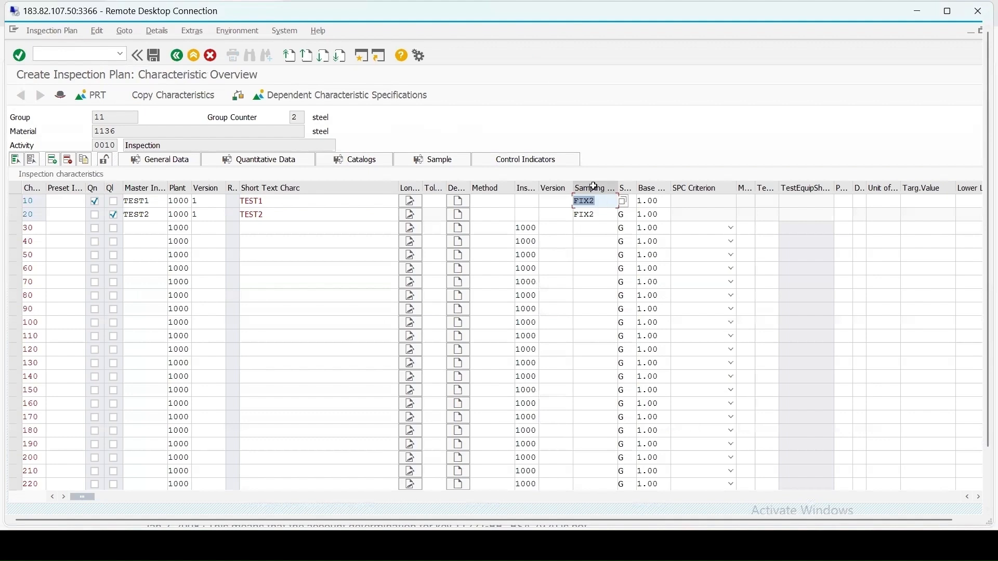
- Check the control indicators of characteristics TEST1 and TEST2, including the defects recording setting
left_click(14, 201)
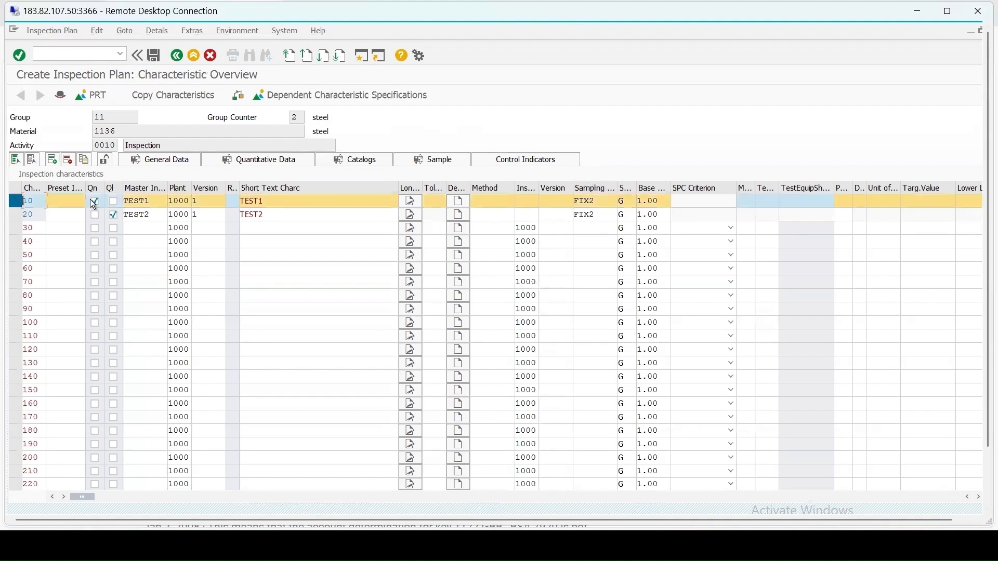
left_click(532, 159)
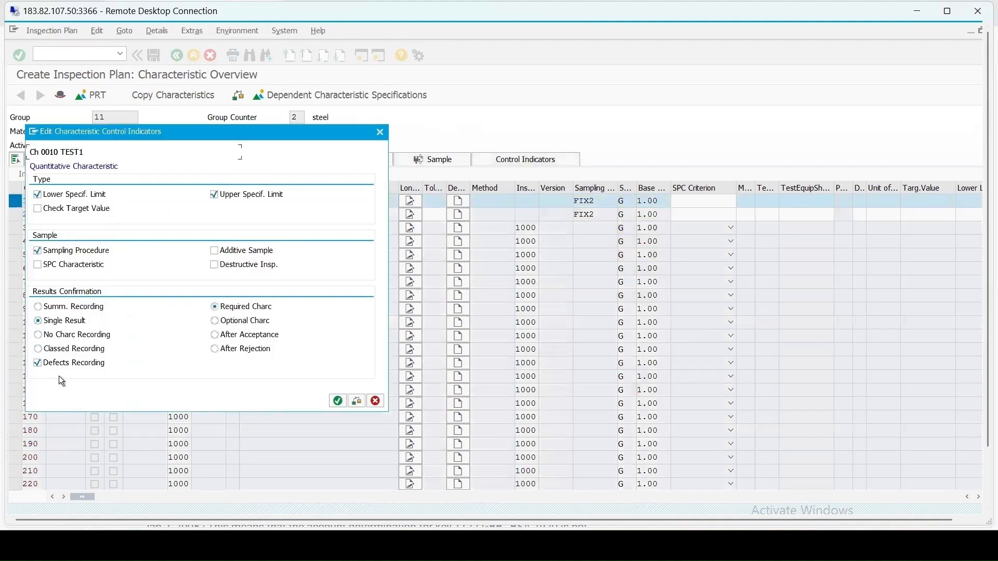
left_click(338, 403)
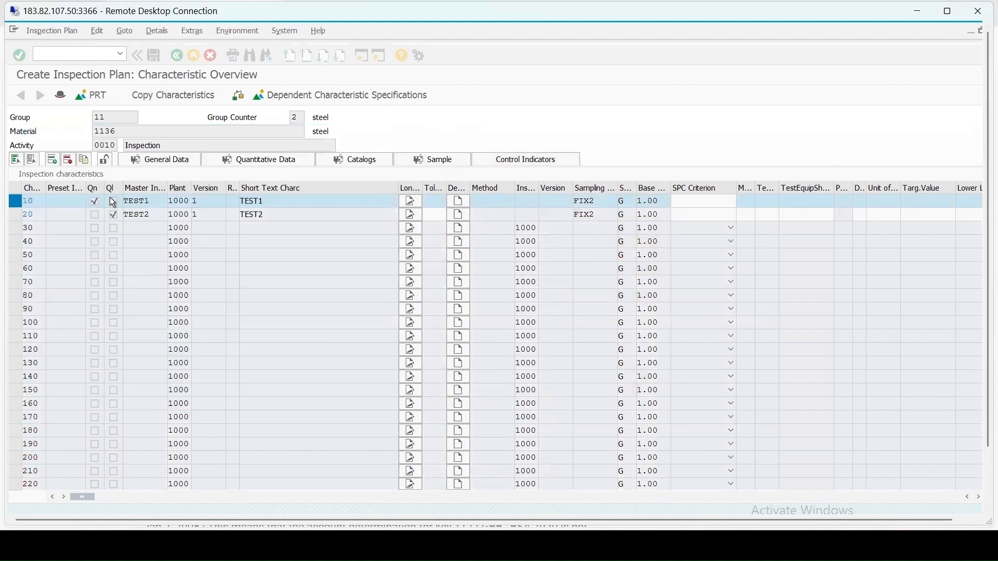
left_click(19, 211, "ctrl")
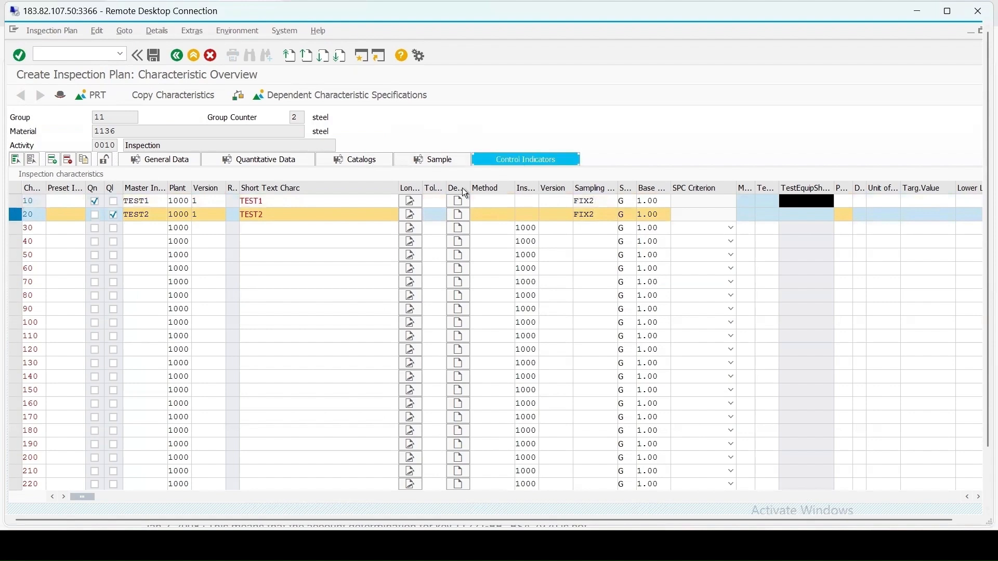
left_click(525, 159)
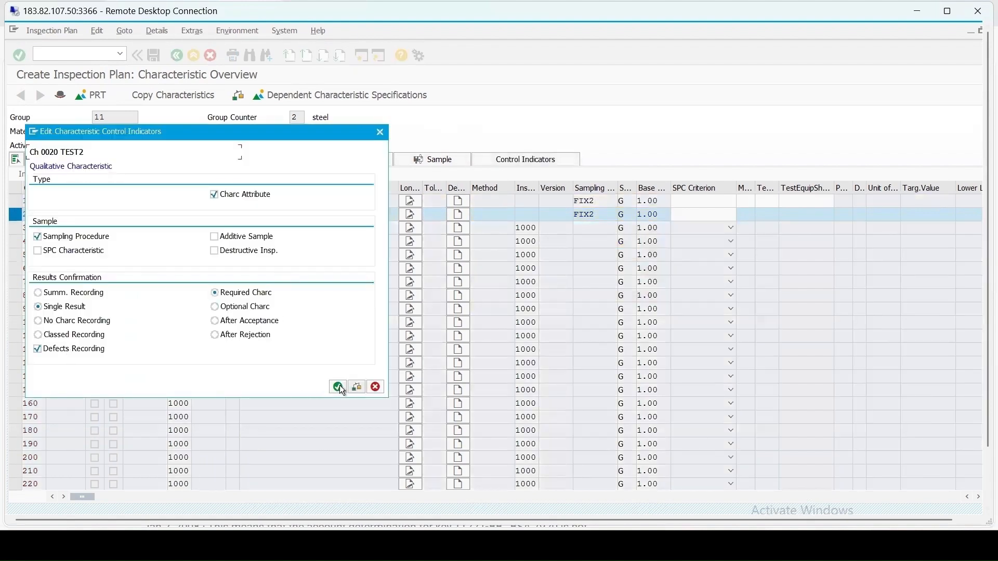
key("Return")
left_click(375, 130)
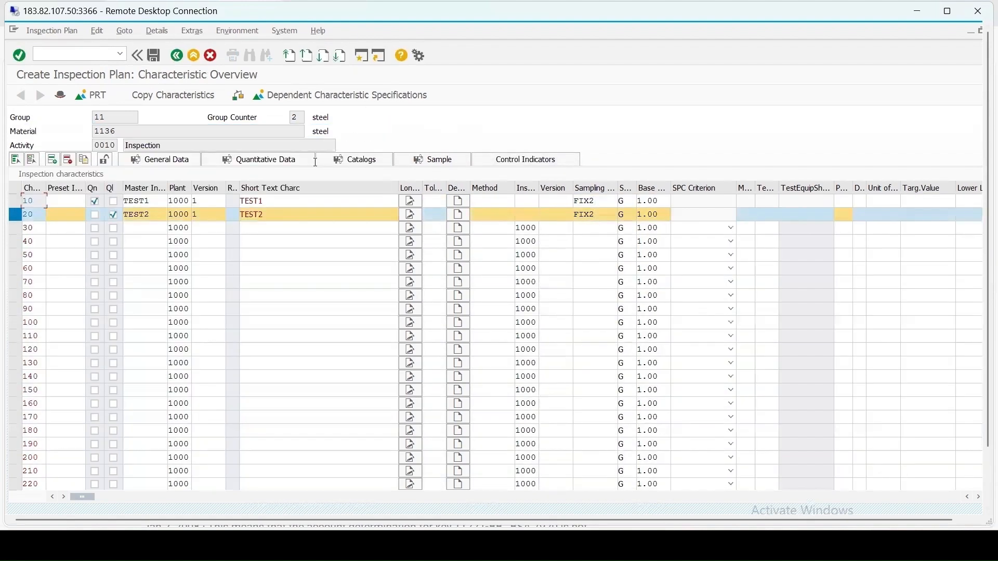
- Review the catalog data and defect codes for rejection of characteristics TEST2 and TEST1
left_click(364, 160)
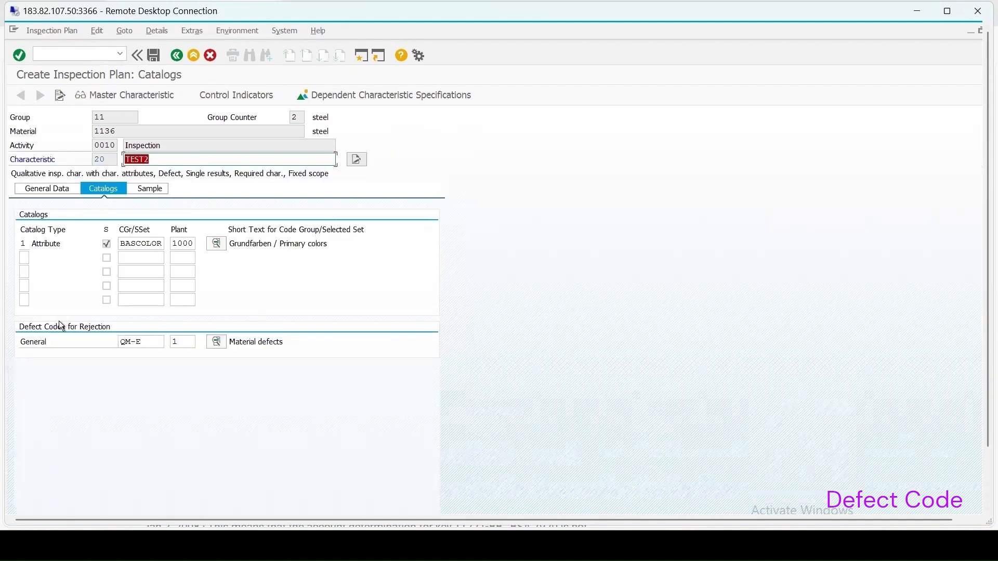
left_click(175, 56)
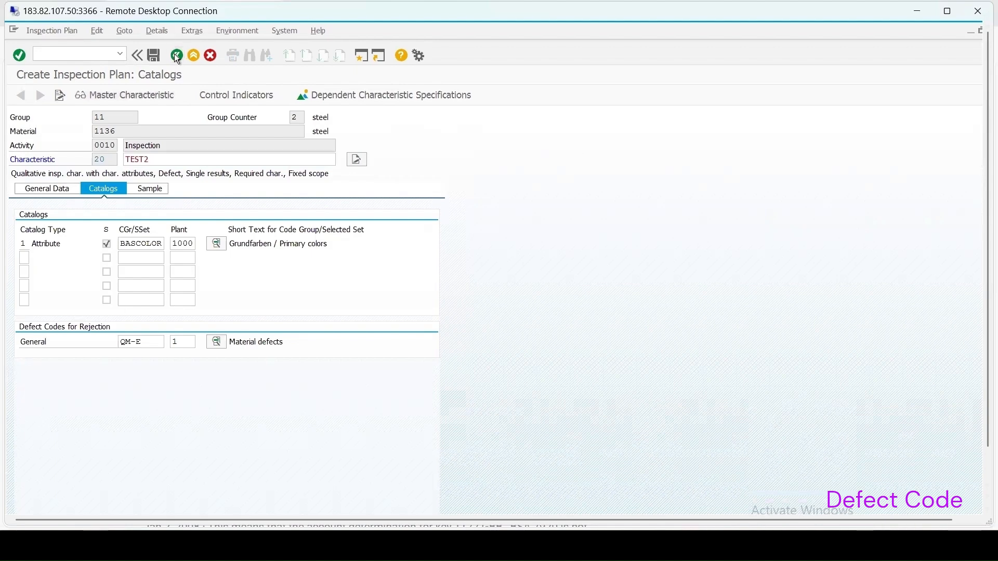
left_click(15, 202)
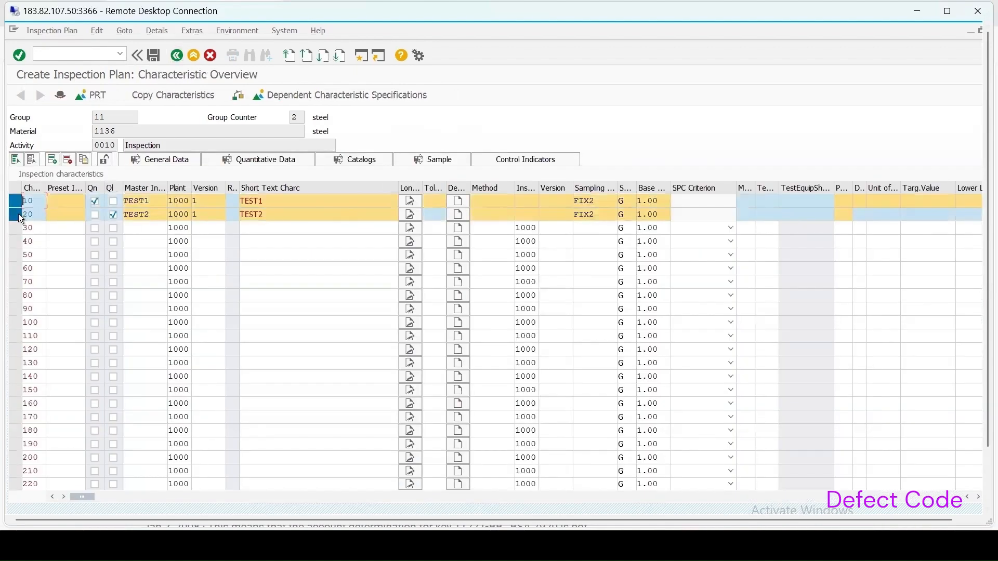
left_click(17, 214)
left_click(346, 160)
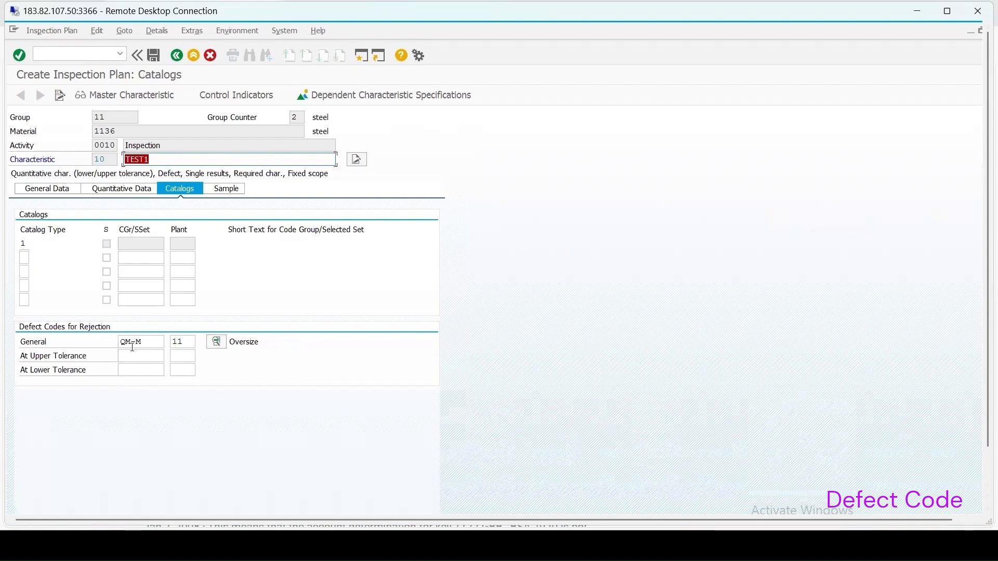
left_click(178, 56)
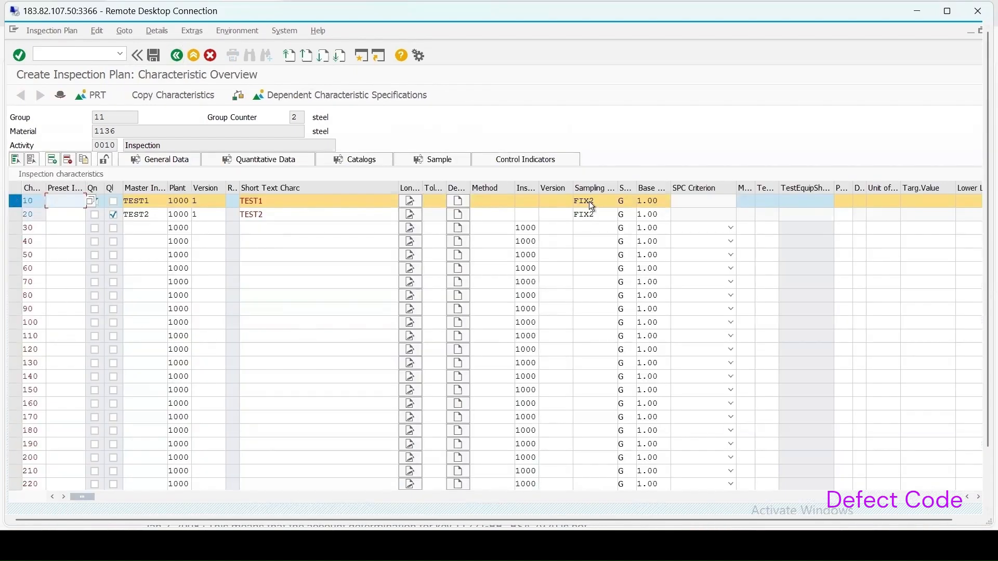
- Display the sampling procedure assigned to characteristic TEST1, check its sampling type, valuation mode and sample size, and return to the plan
double_click(588, 201)
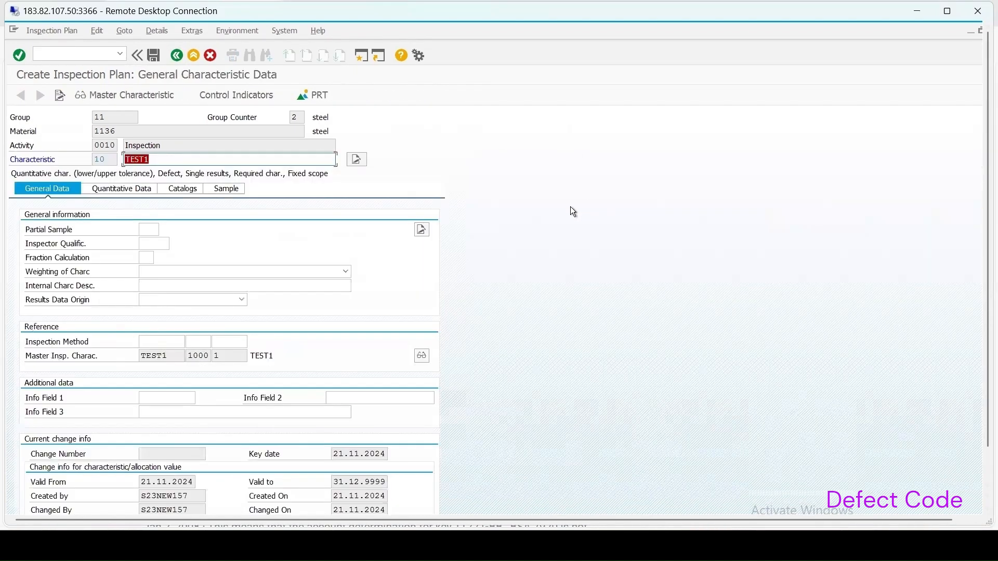
left_click(231, 191)
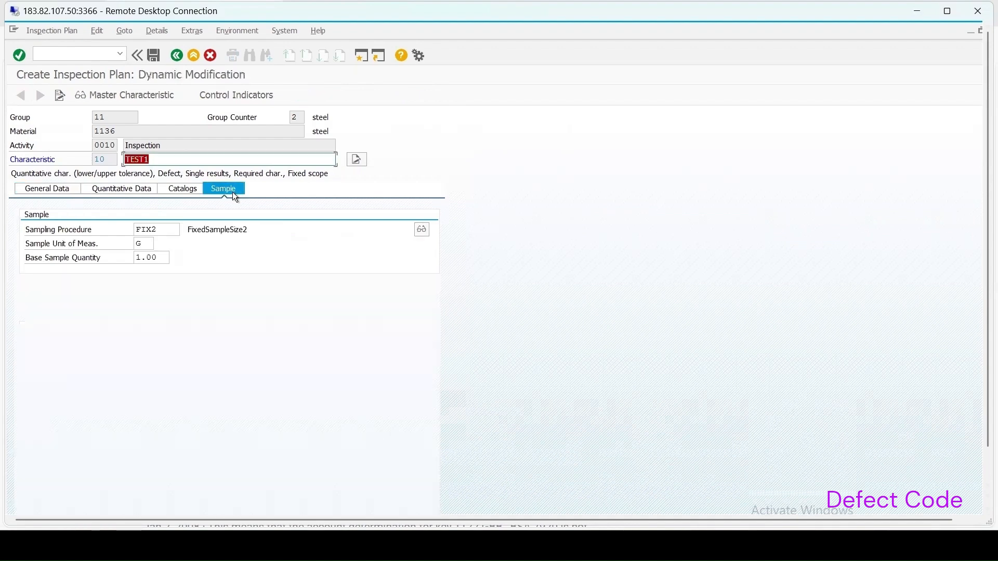
left_click(421, 229)
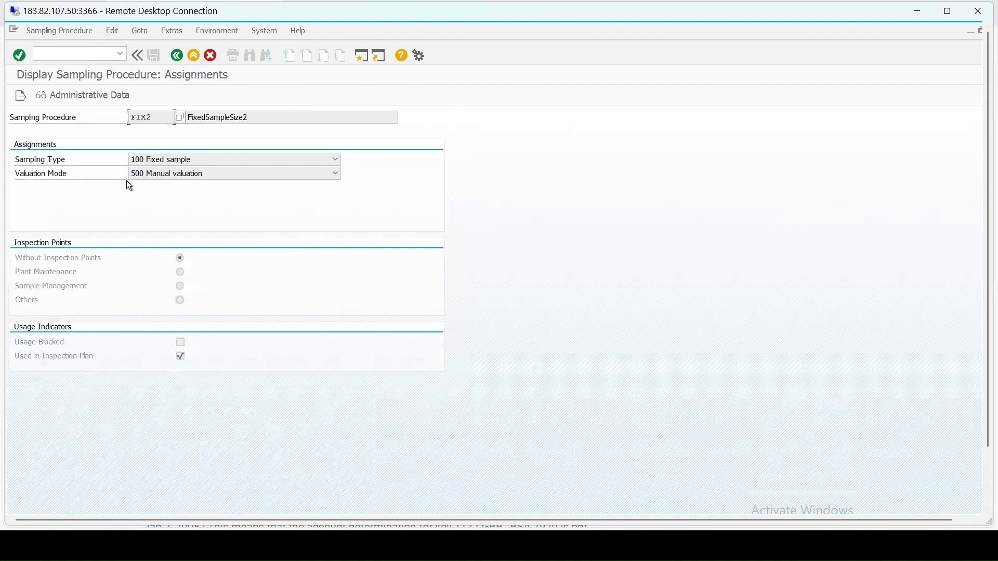
left_click(22, 100)
left_click(23, 101)
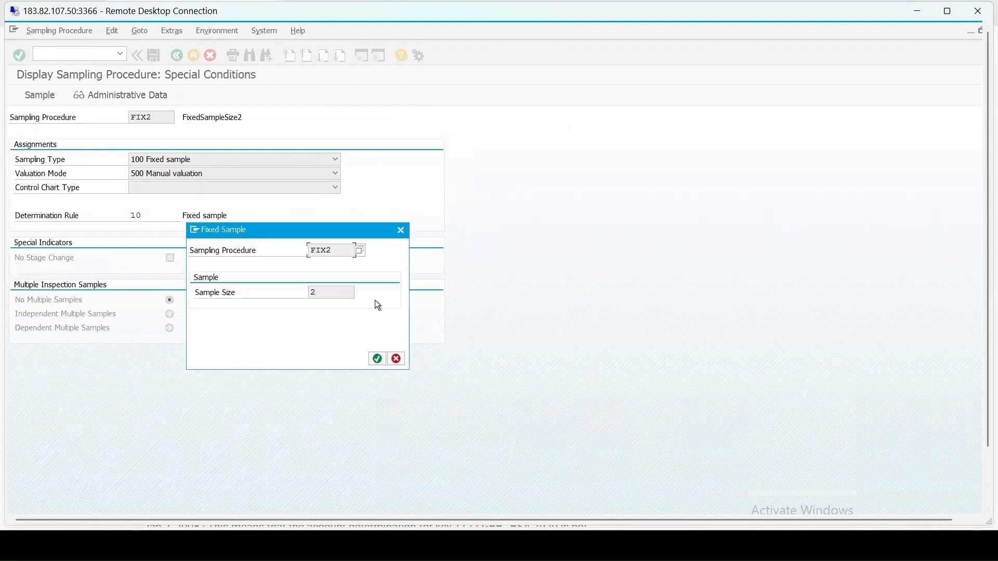
left_click(377, 360)
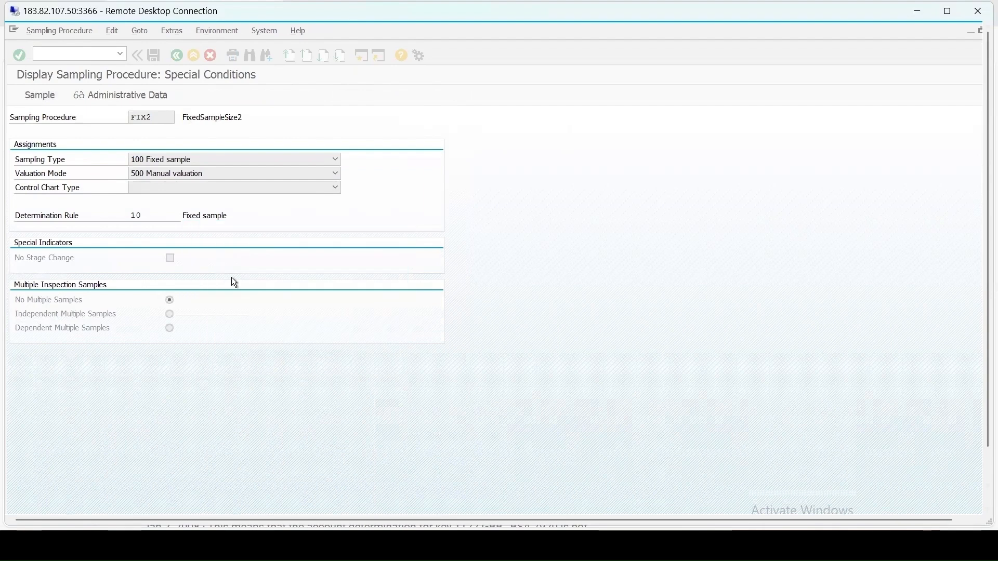
left_click(177, 55)
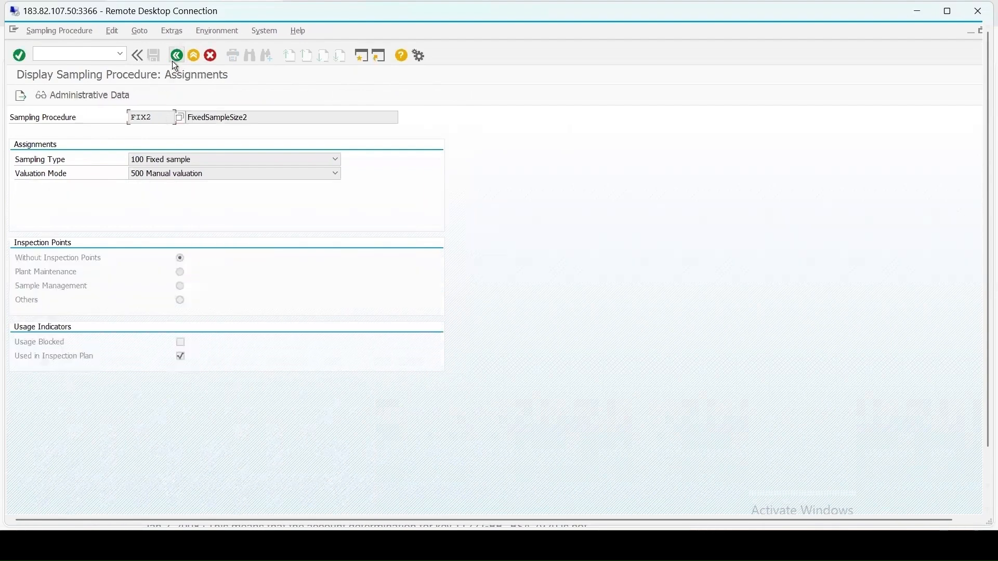
left_click(174, 55)
- Save the new inspection plan for material 1136 and get ready to enter another transaction code
left_click(154, 56)
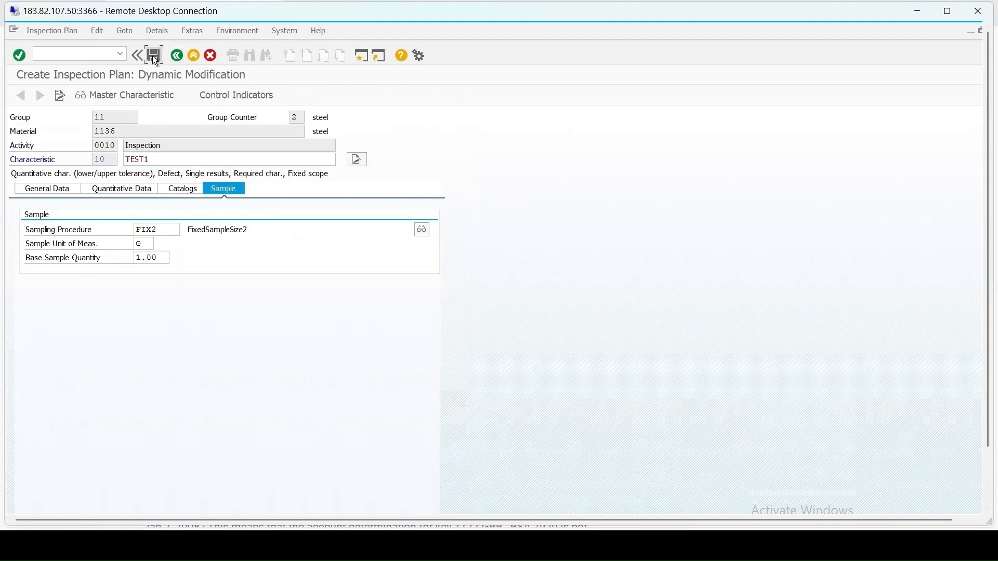
left_click(74, 50)
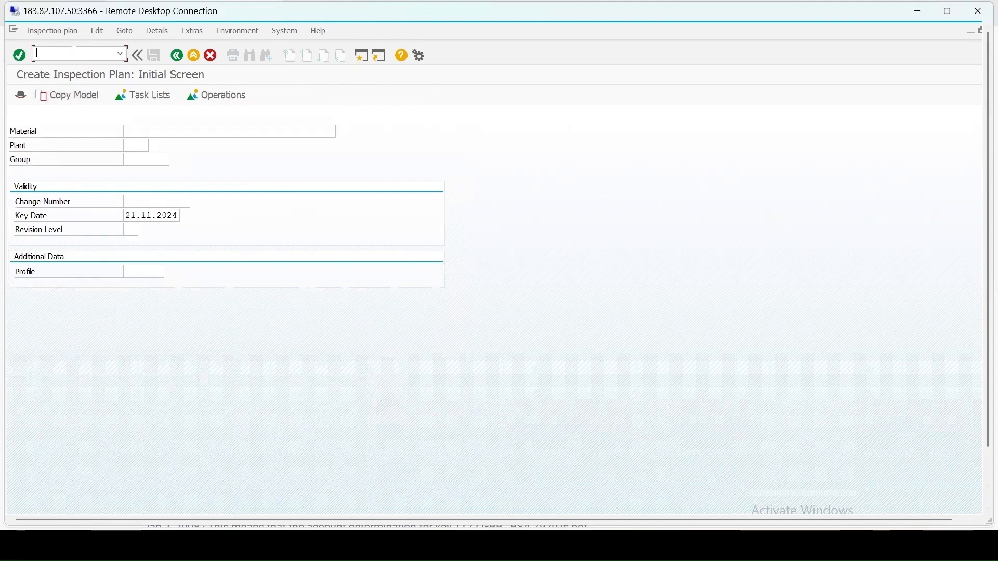
- Start a standard purchase order with transaction ME21N and enter the supplier number
type("/nme21n")
key("Return")
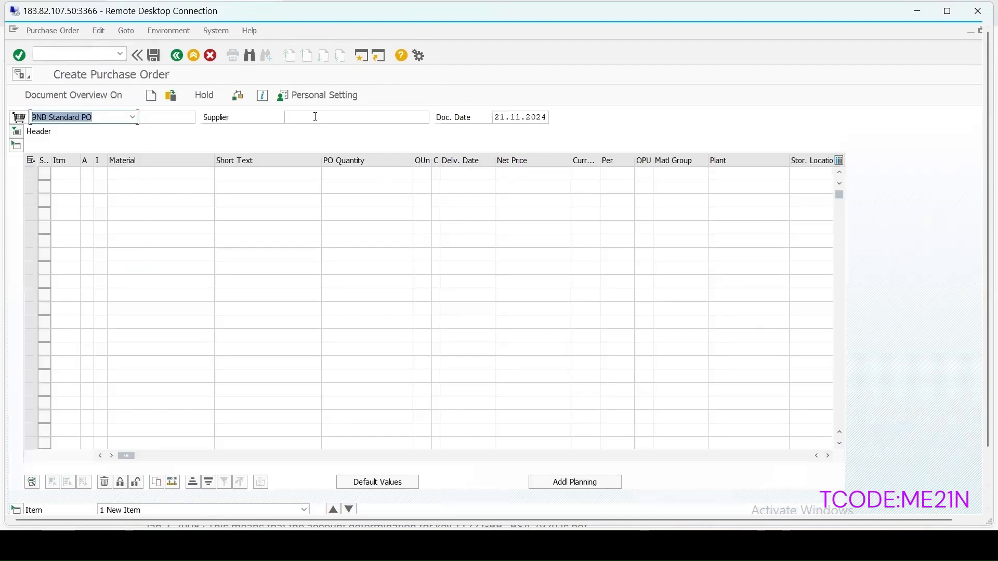
left_click(316, 116)
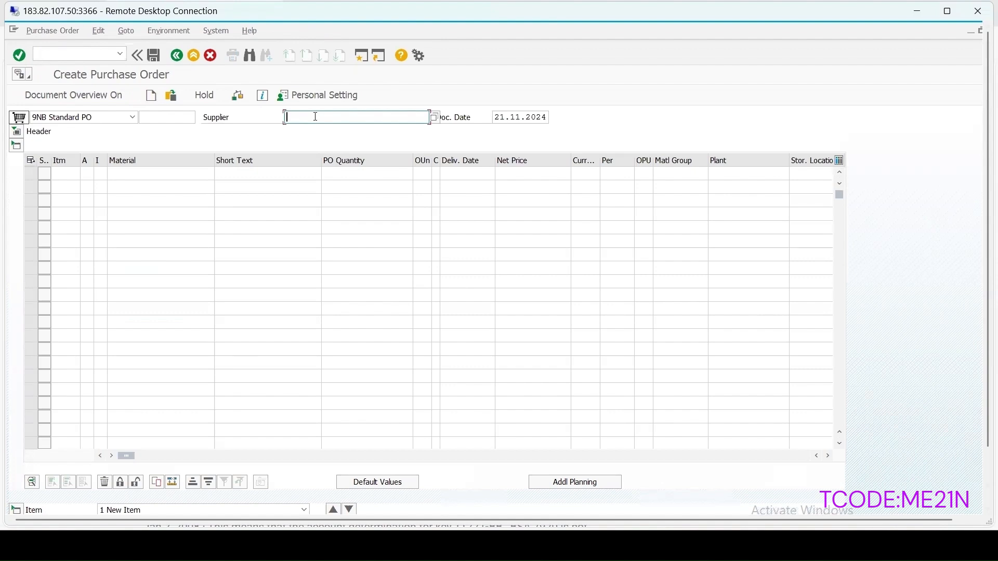
type("110")
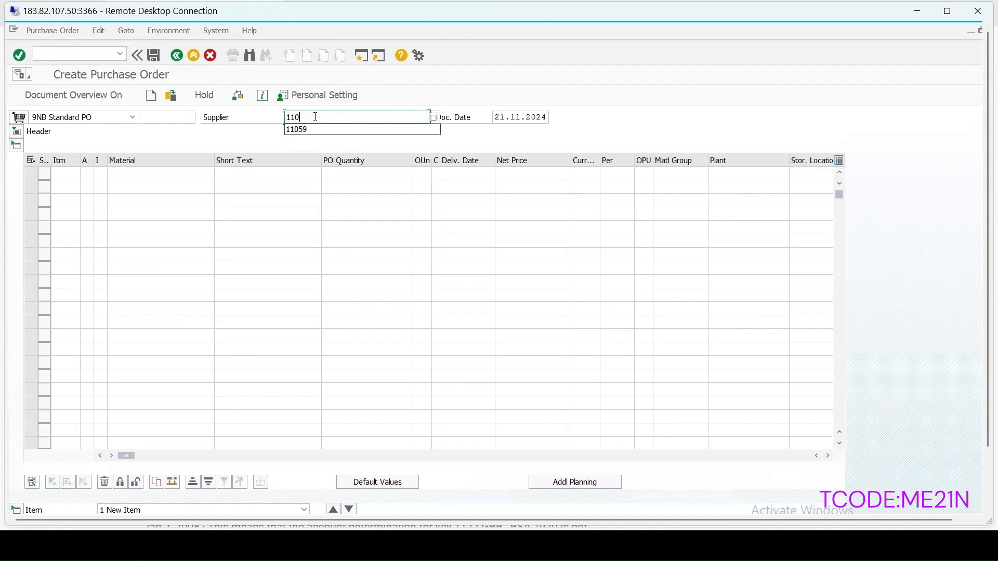
type("59")
- Set the purchase order's organizational data to purchasing organization 1000, purchasing group 001 and company code 1000
left_click(15, 132)
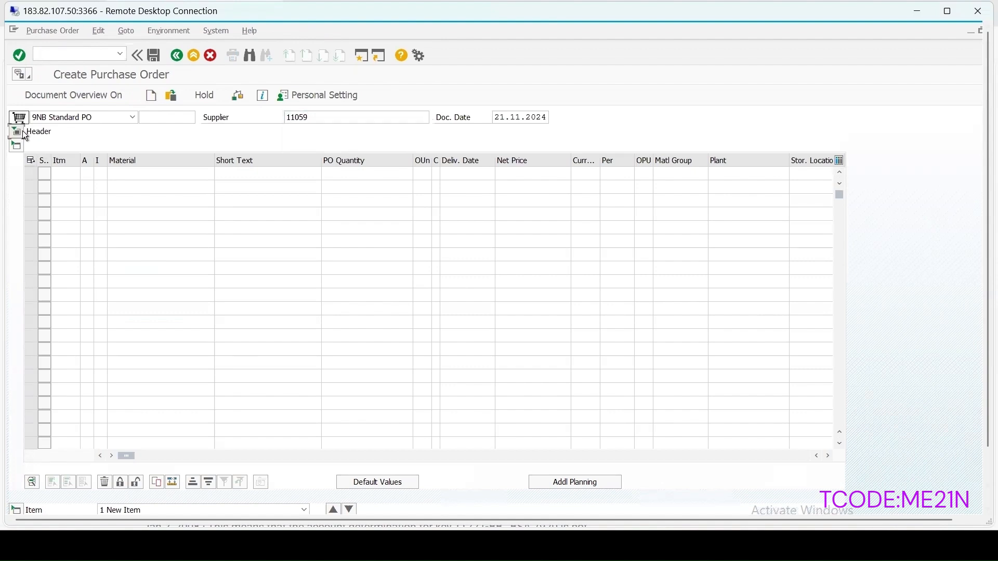
left_click(118, 160)
left_click(122, 172)
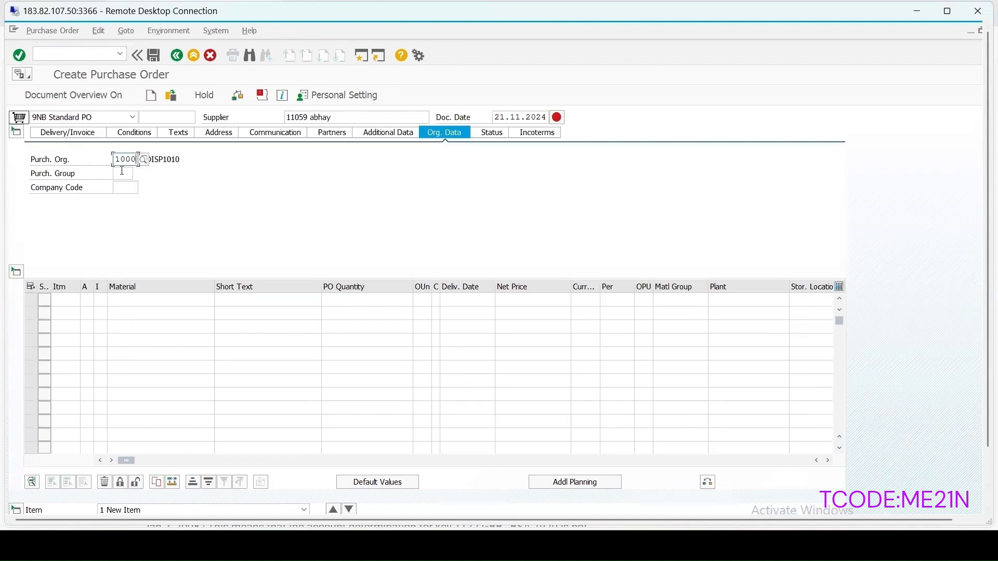
left_click(122, 174)
left_click(125, 188)
left_click(126, 187)
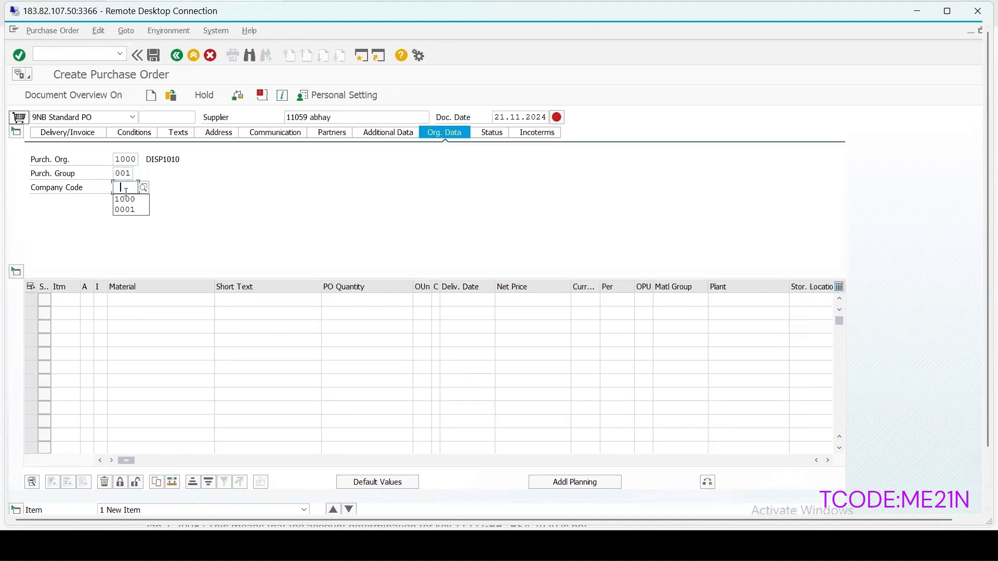
- Enter material 1136 as the first order item with quantity 10 and plant 1000
left_click(133, 299)
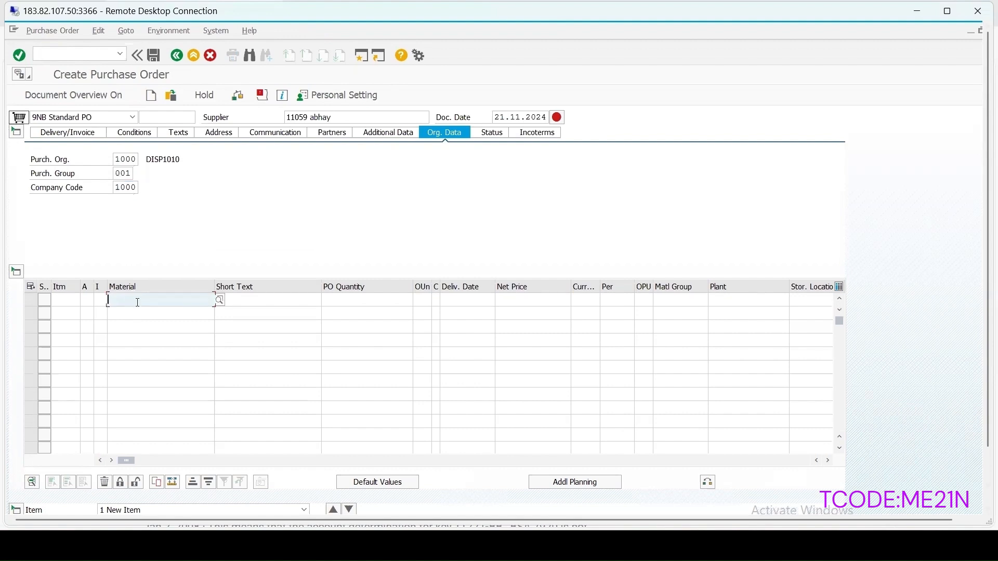
left_click(139, 311)
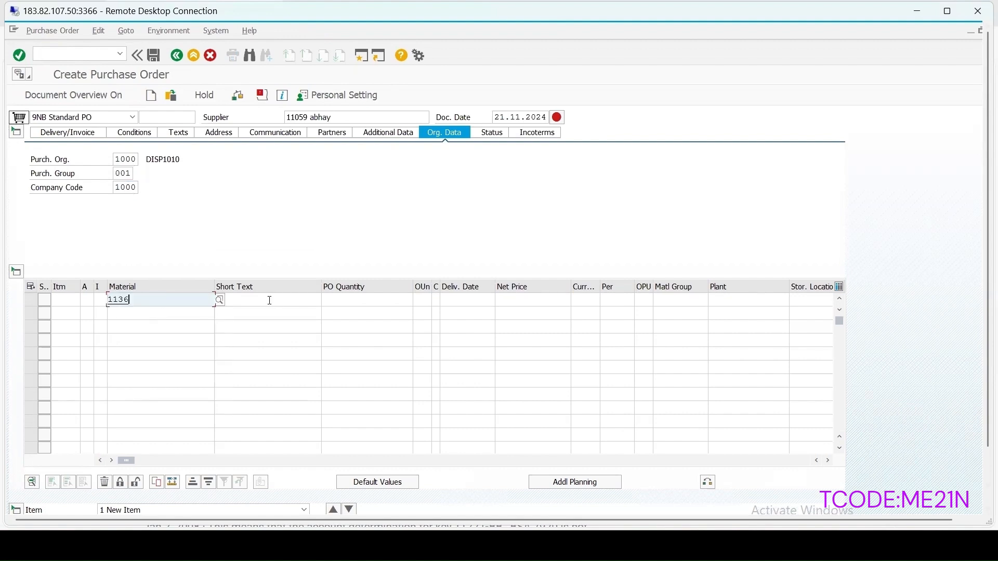
left_click(343, 303)
left_click(409, 321)
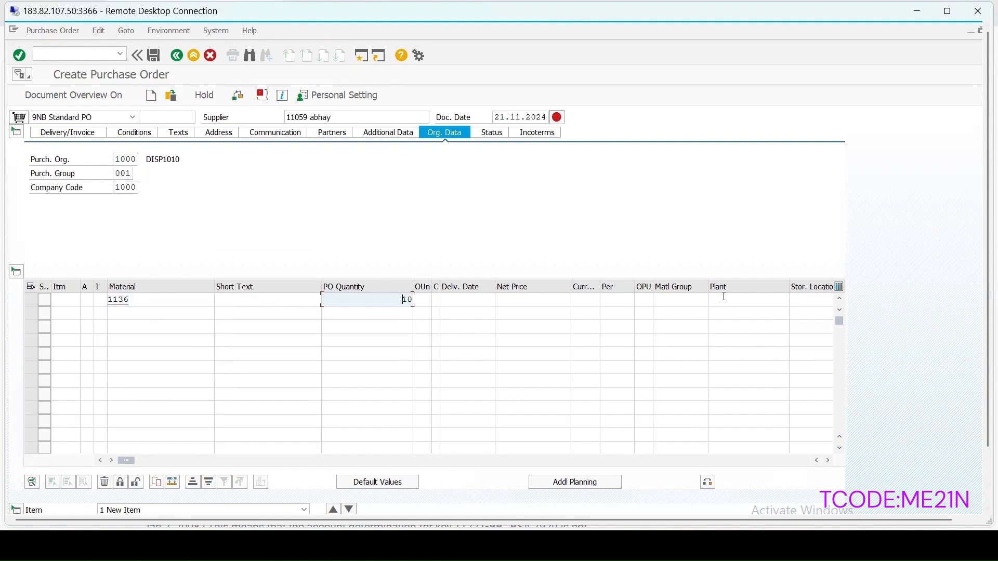
left_click(724, 296)
left_click(724, 312)
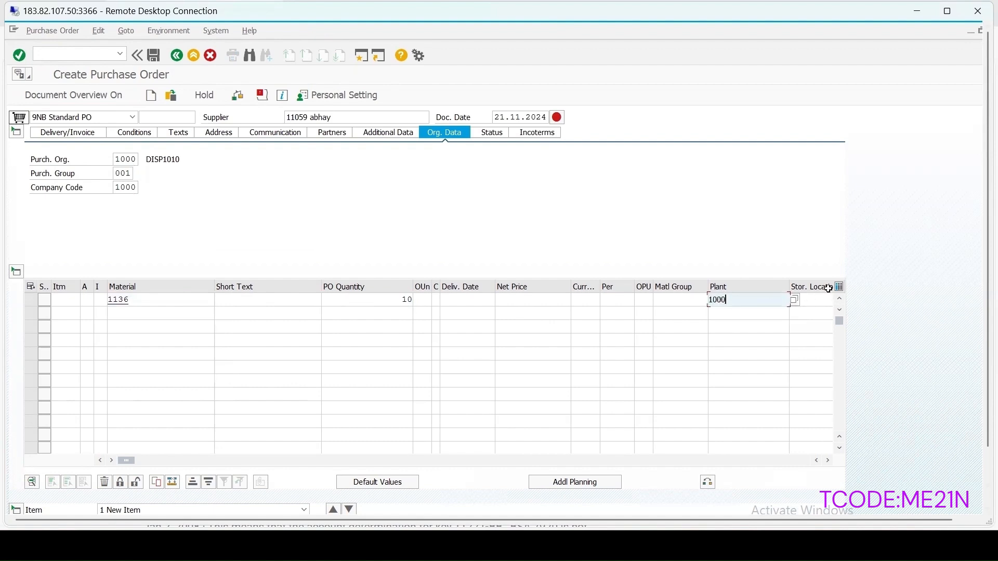
- Look up and assign storage location 0001 to the order item, and confirm the item entry
key("Tab")
left_click(625, 300)
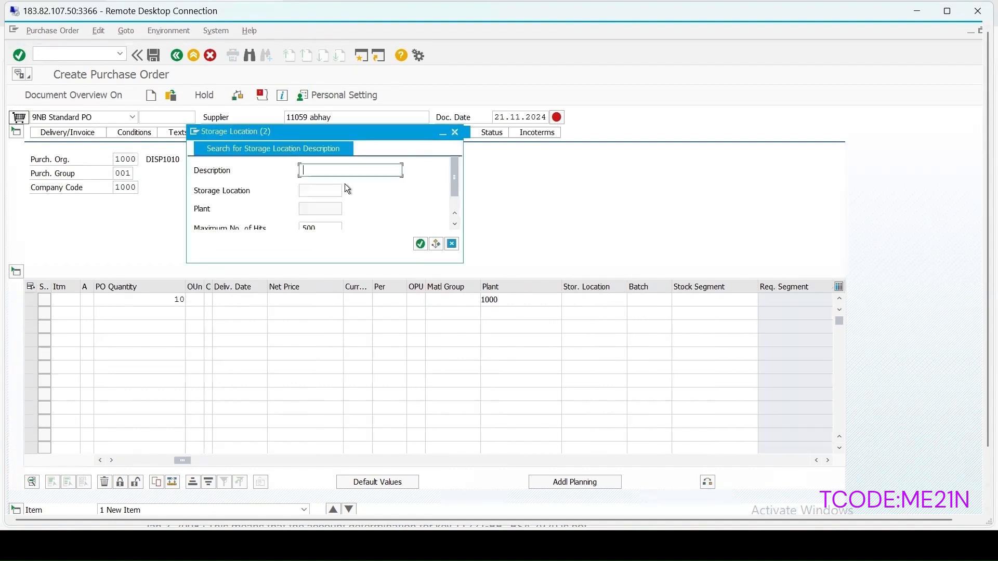
key("Return")
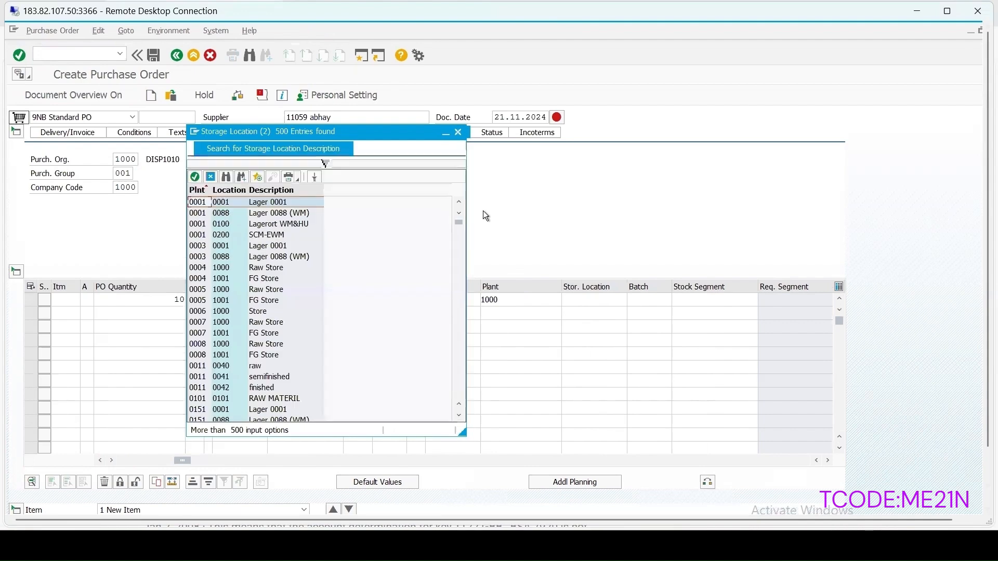
double_click(210, 202)
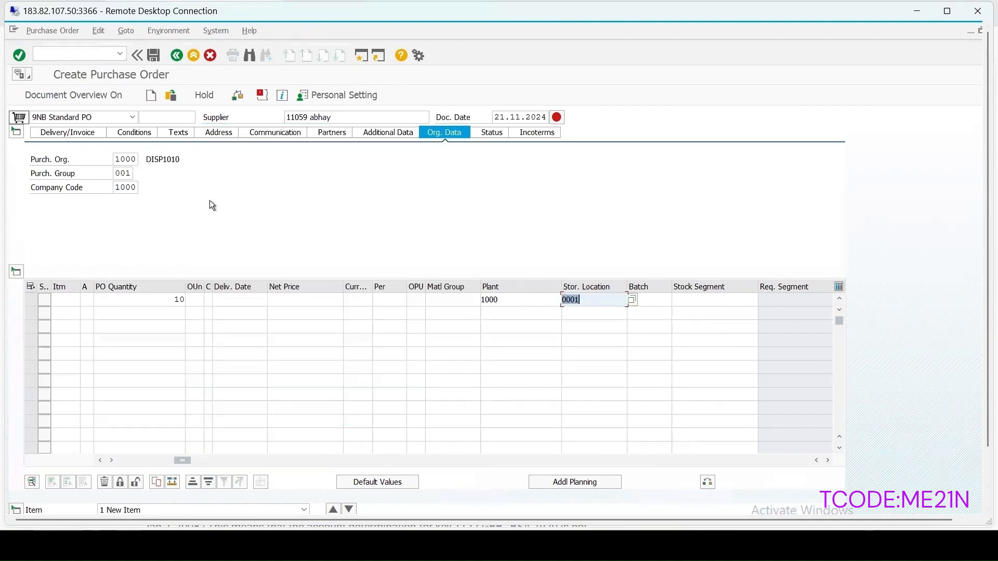
key("Return")
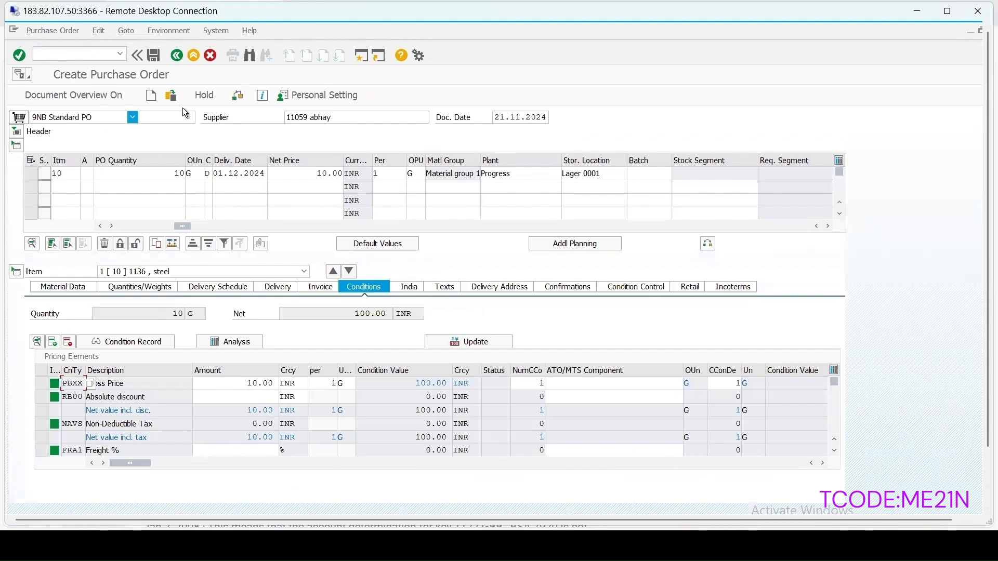
- Check the purchase order for material 1136 and save it
left_click(238, 96)
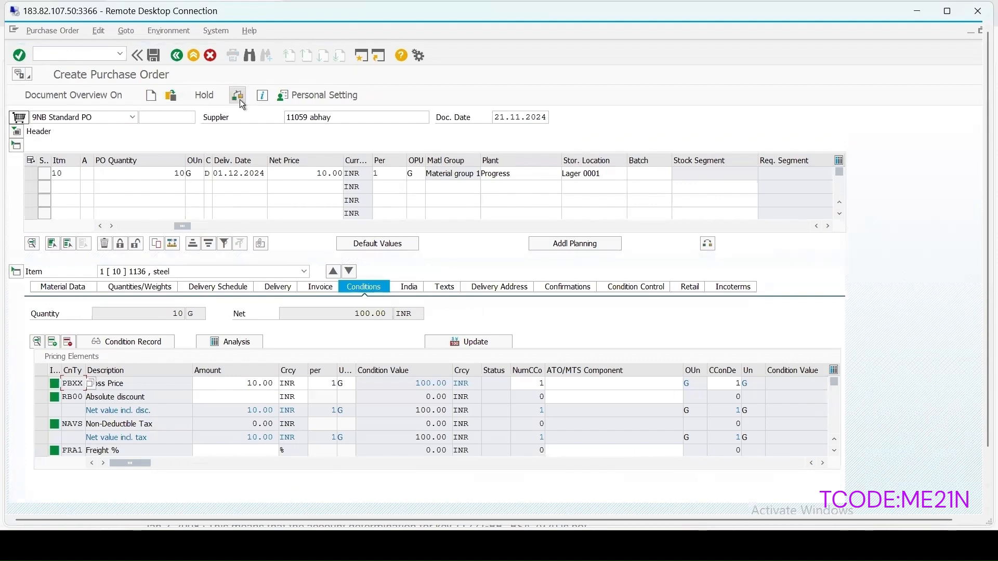
mouse_move(987, 367)
left_mouse_down()
mouse_move(983, 480)
mouse_move(984, 374)
left_mouse_up()
left_click(154, 56)
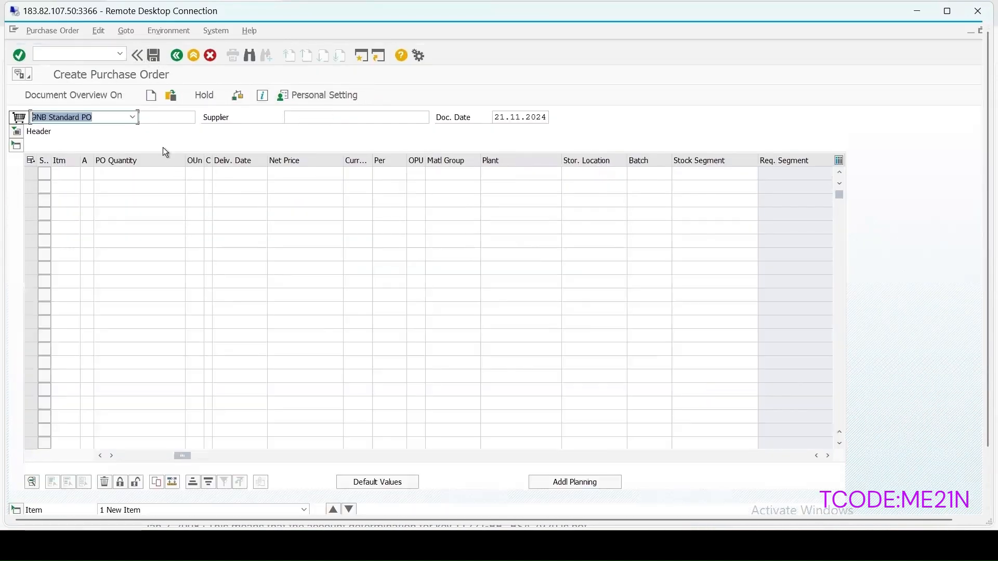
- Open the details of the order creation message and copy the purchase order number
left_click_drag(987, 436, 986, 494)
left_click(163, 479)
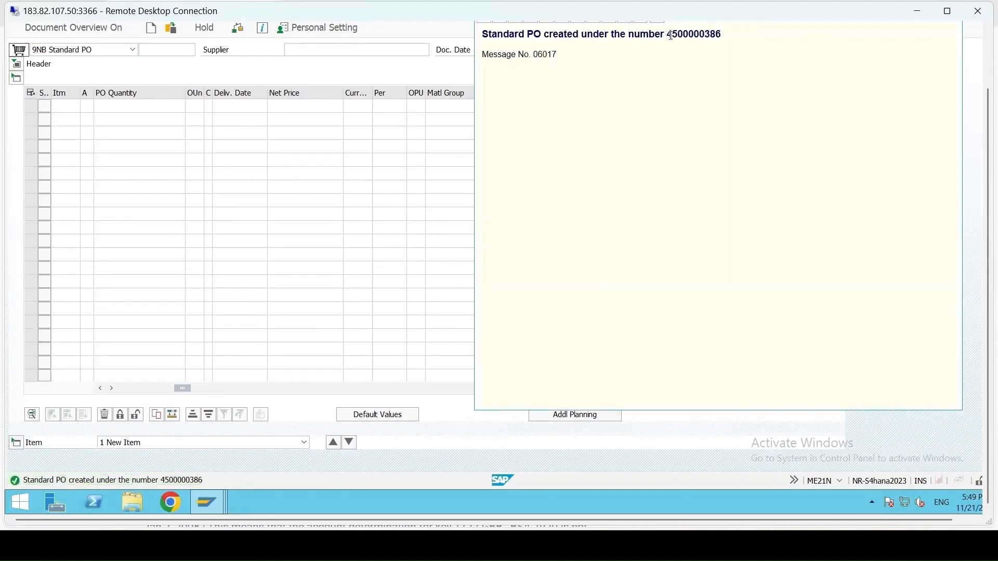
left_click_drag(672, 35, 747, 34)
key("ctrl+c")
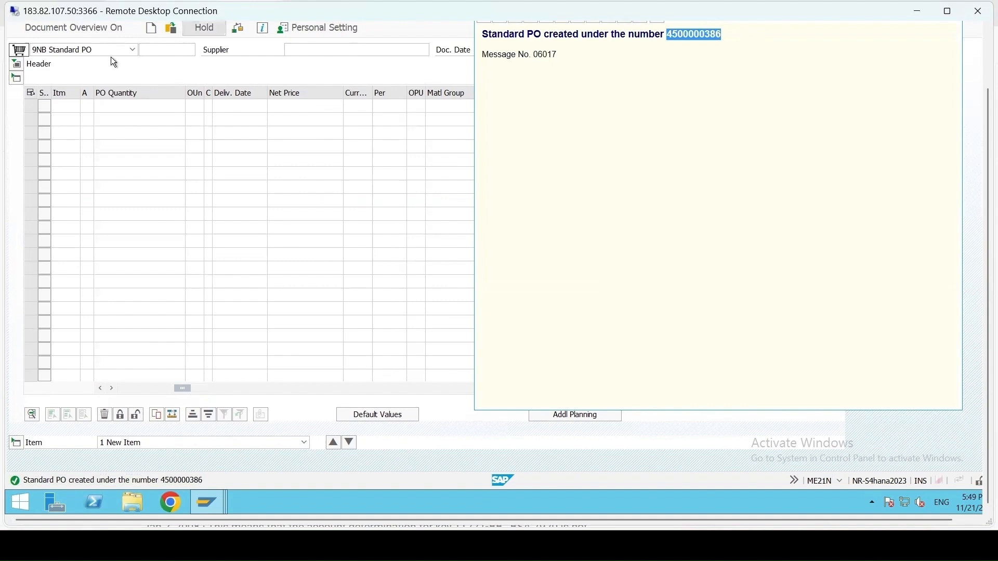
- Start a goods receipt with transaction MIGO and load the purchase order using its copied number
left_click_drag(985, 179, 987, 37)
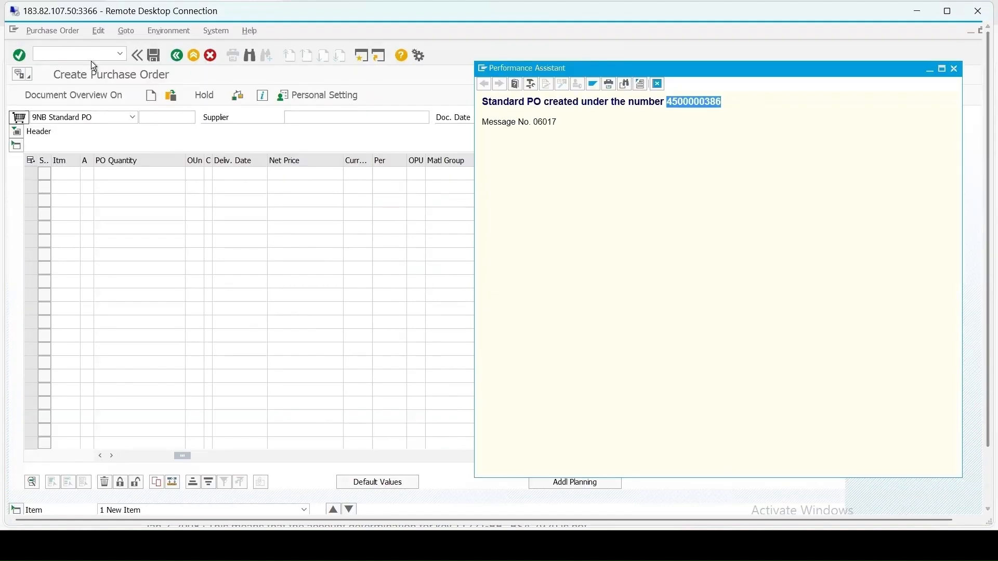
left_click(78, 56)
type("/")
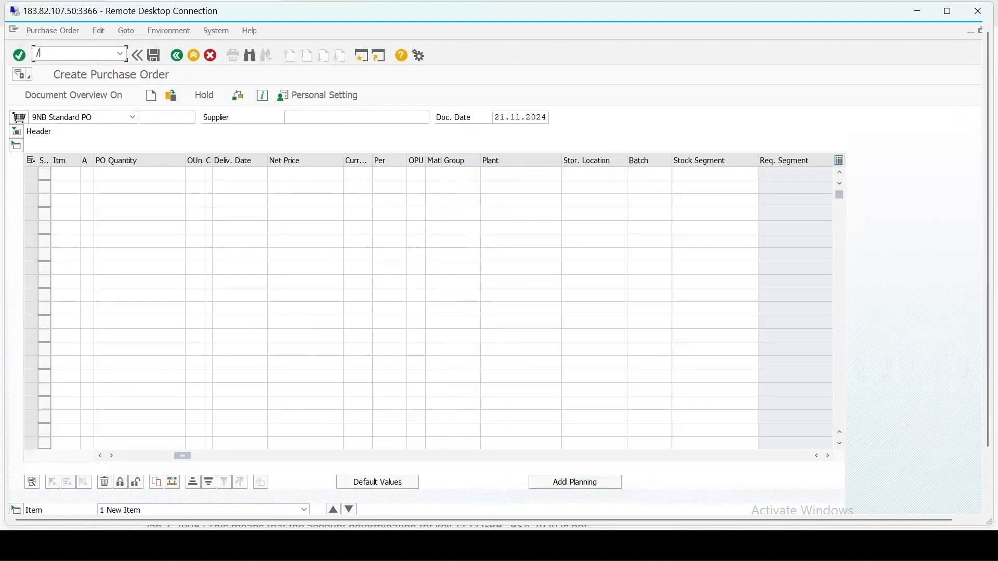
type("nmigo")
key("Return")
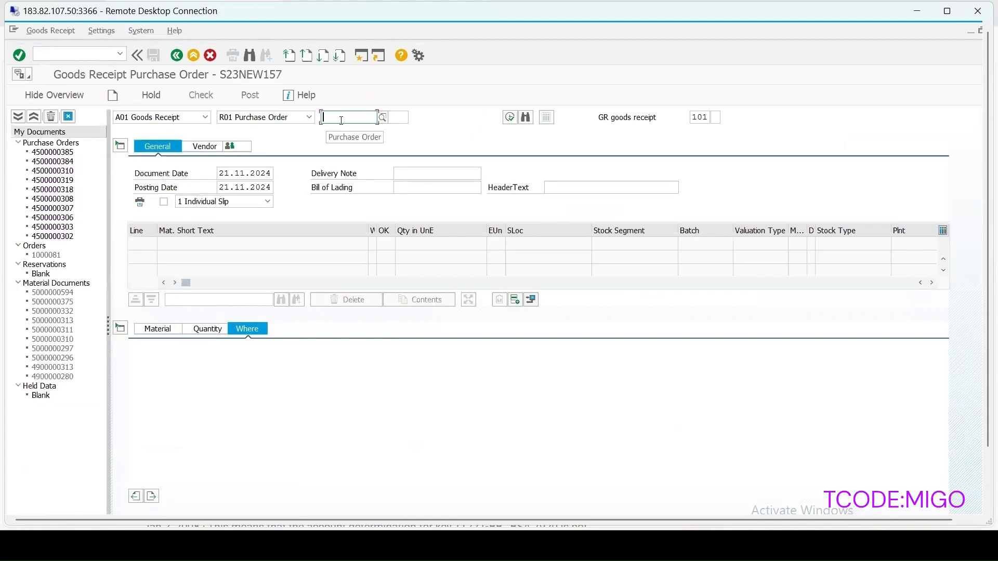
key("ctrl+v")
key("Return")
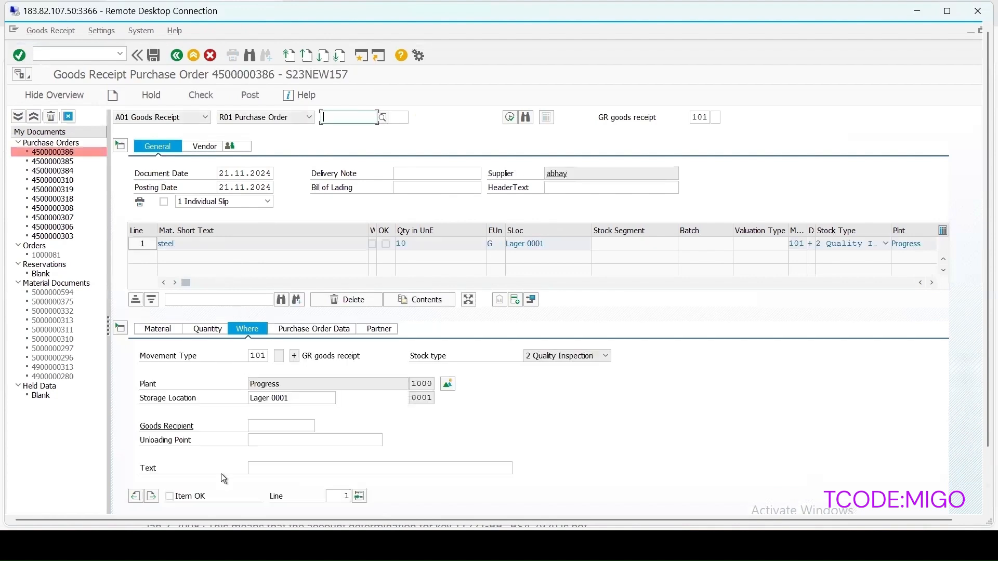
- Mark the steel item as OK, and check and post the goods receipt
left_click(169, 496)
left_click(203, 98)
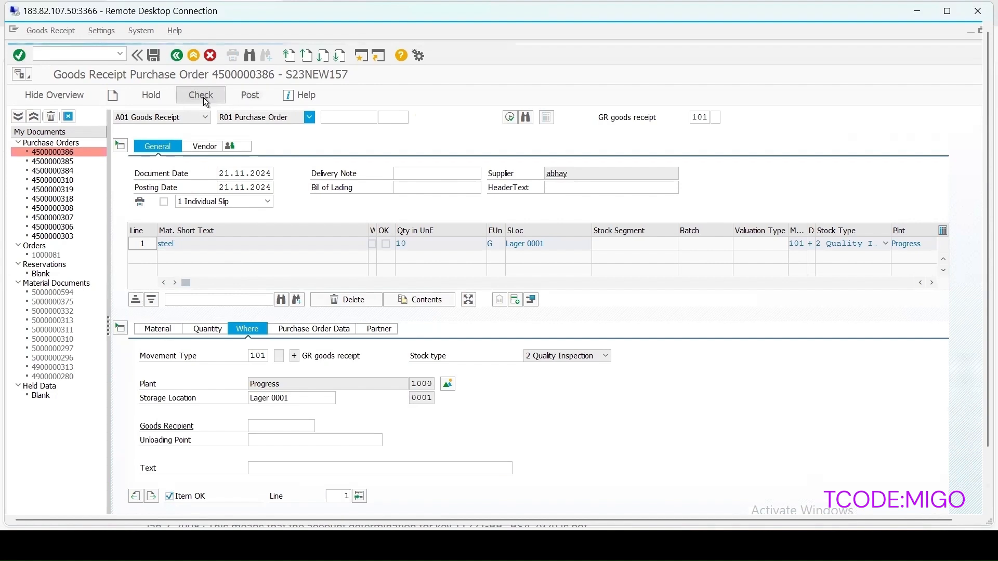
left_click(248, 95)
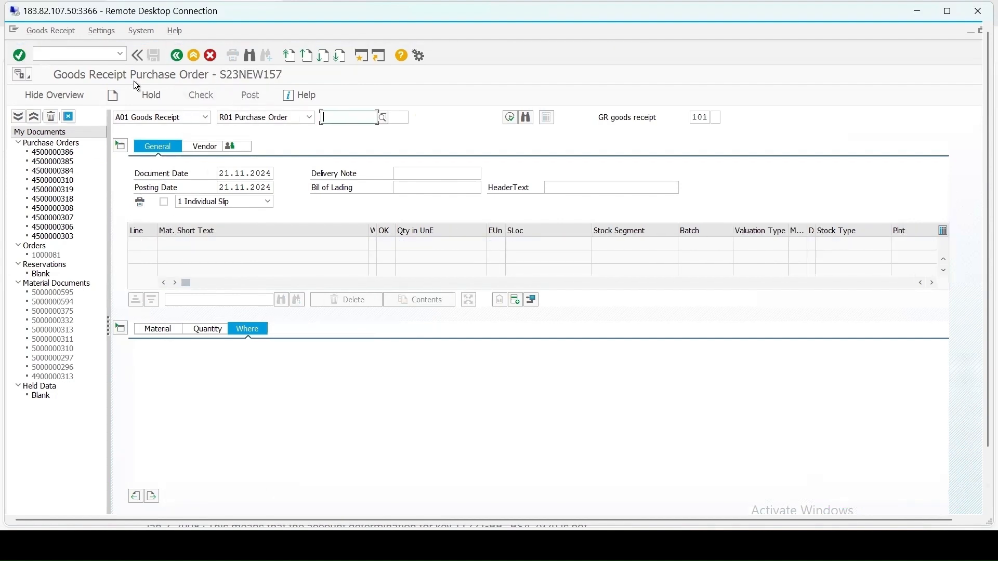
- Run the inspection lot selection in transaction QA32 for lot origin 01 and material 1136
left_click(78, 52)
type("/n")
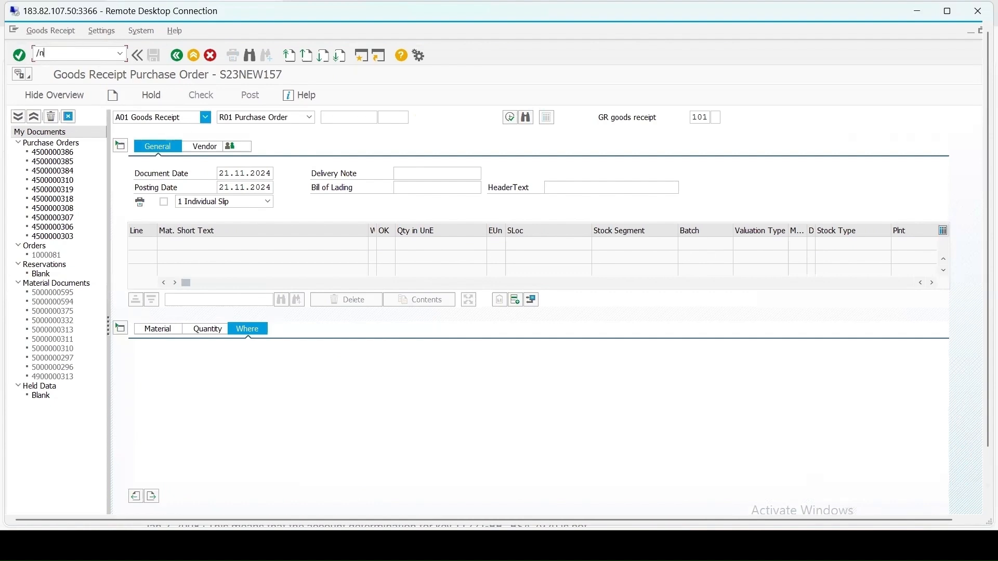
type("qa32")
key("Return")
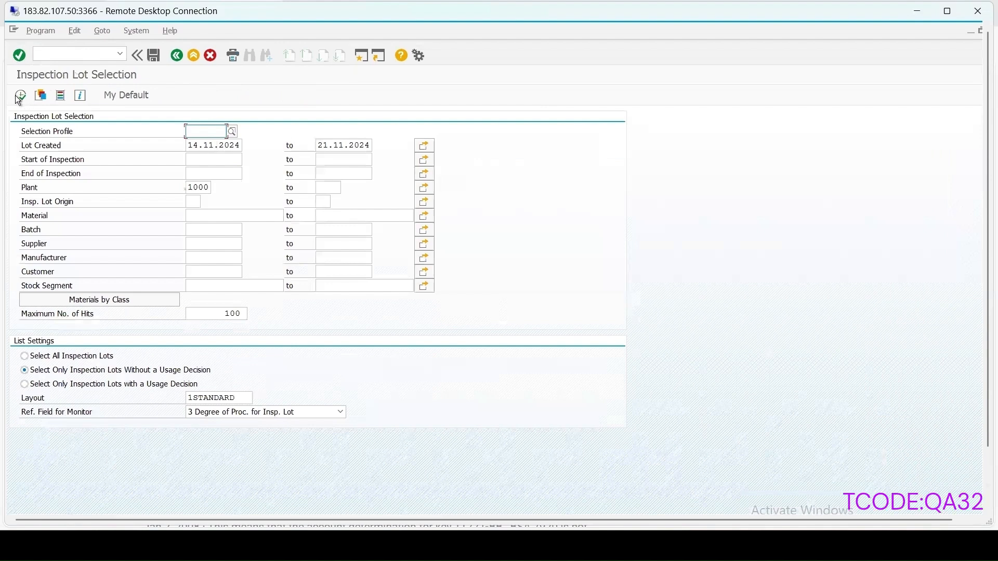
left_click(193, 202)
type("01")
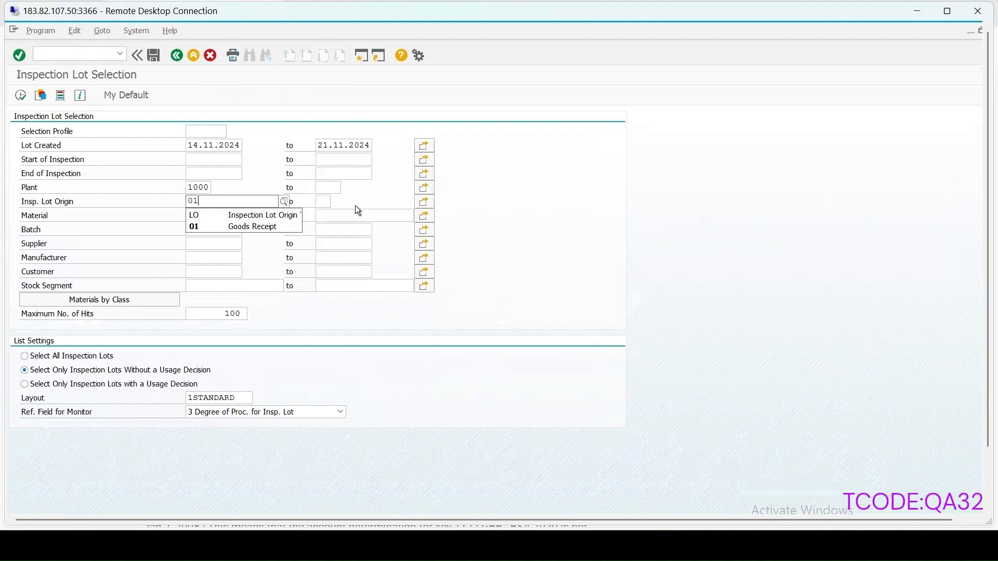
left_click(200, 227)
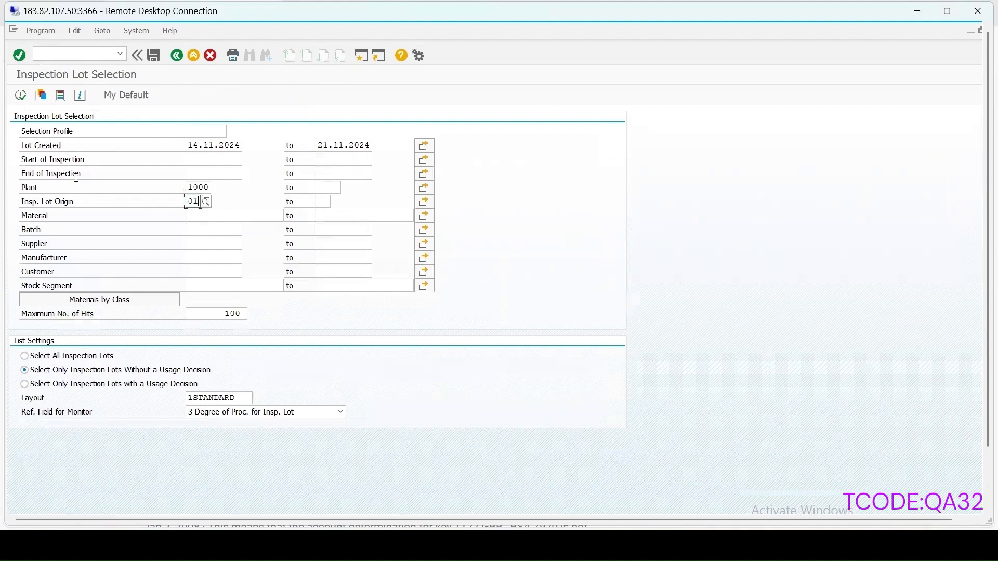
left_click(201, 214)
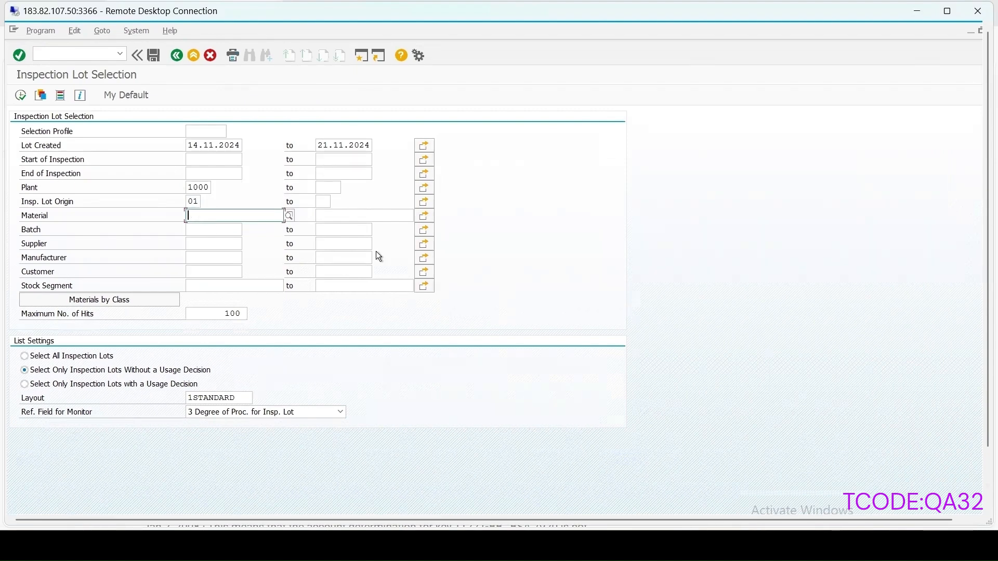
type("1136")
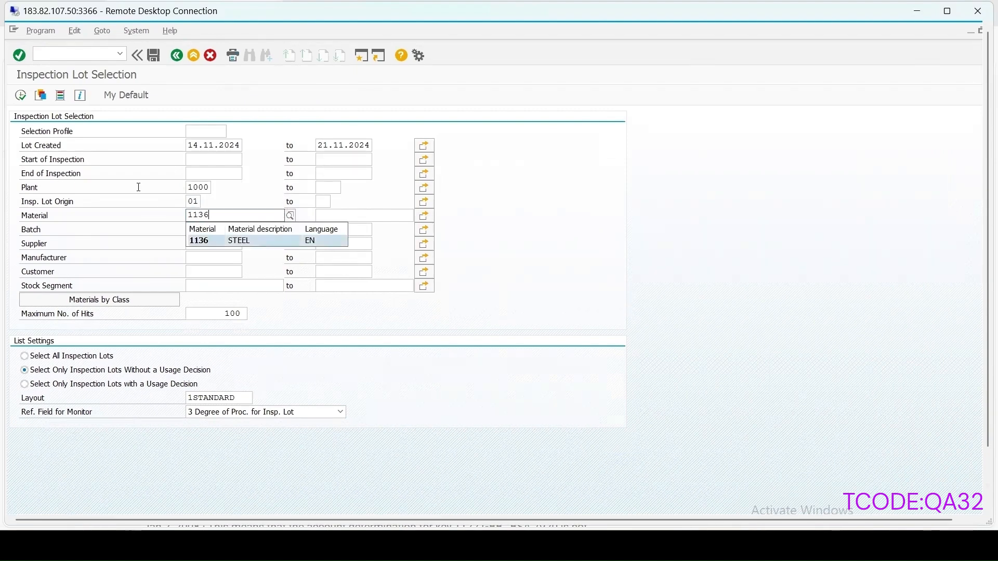
left_click(21, 96)
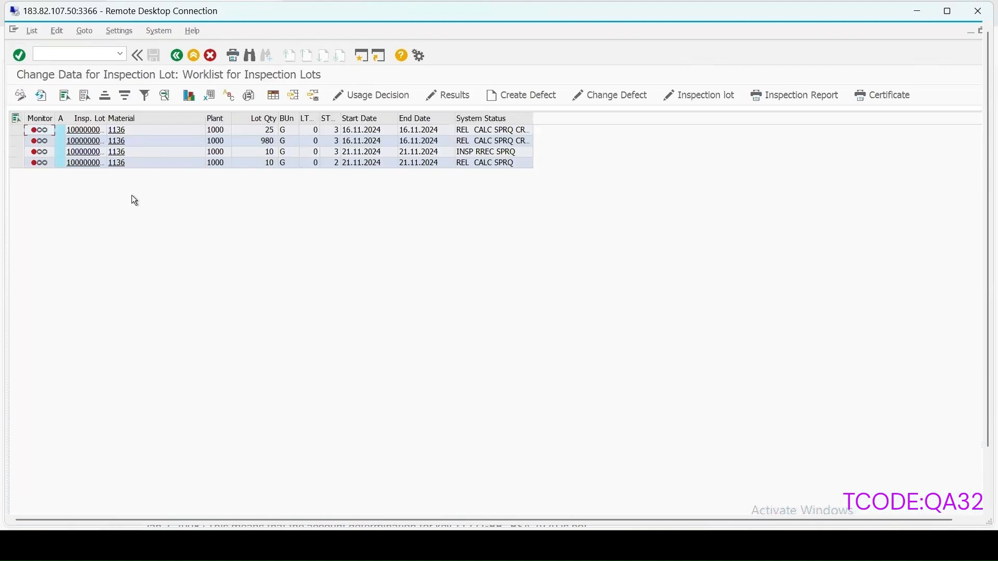
- Open results recording for the 10 G lot with status REL CALC SPRQ and expand the single-value rows of TEST1 and TEST2
left_click(17, 162)
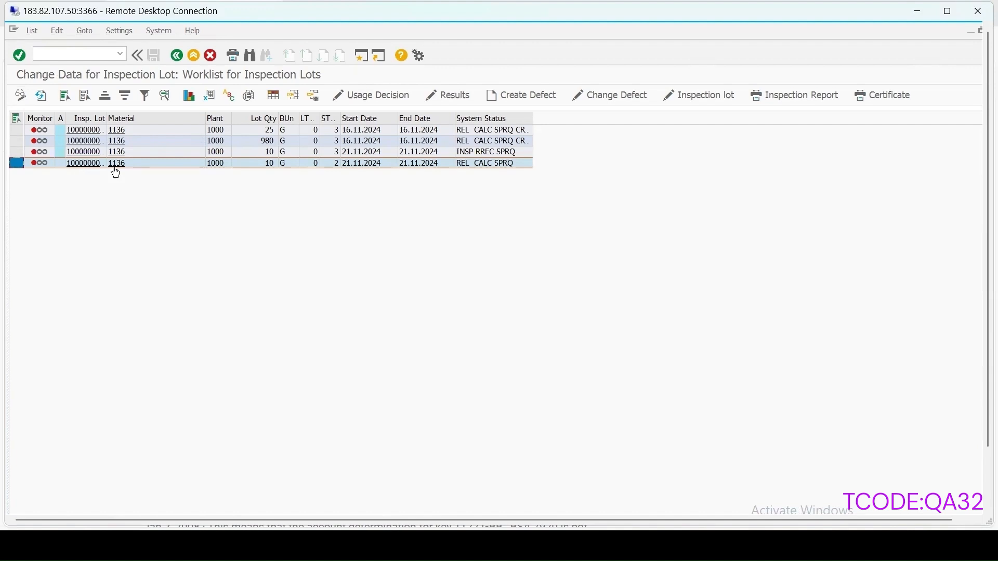
left_click(452, 96)
left_click(360, 257)
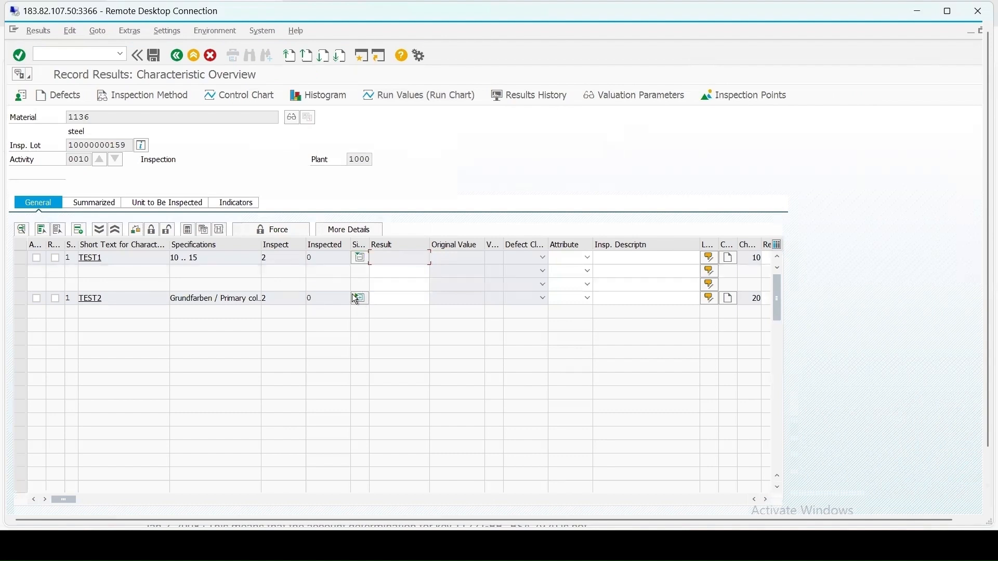
left_click(359, 300)
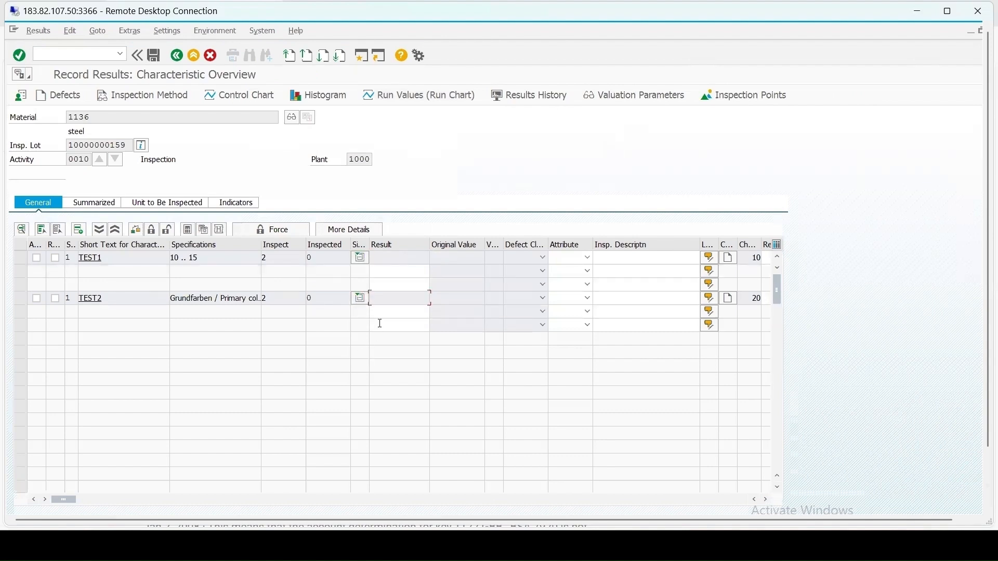
- Record 10 for both single values of the TEST1 characteristic
left_click(380, 271)
type("10")
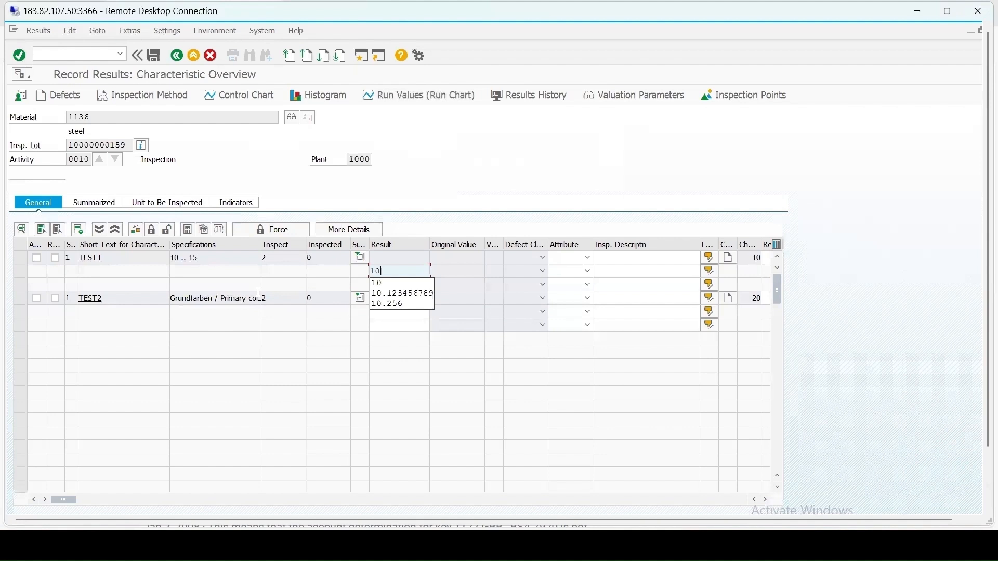
left_click(385, 286)
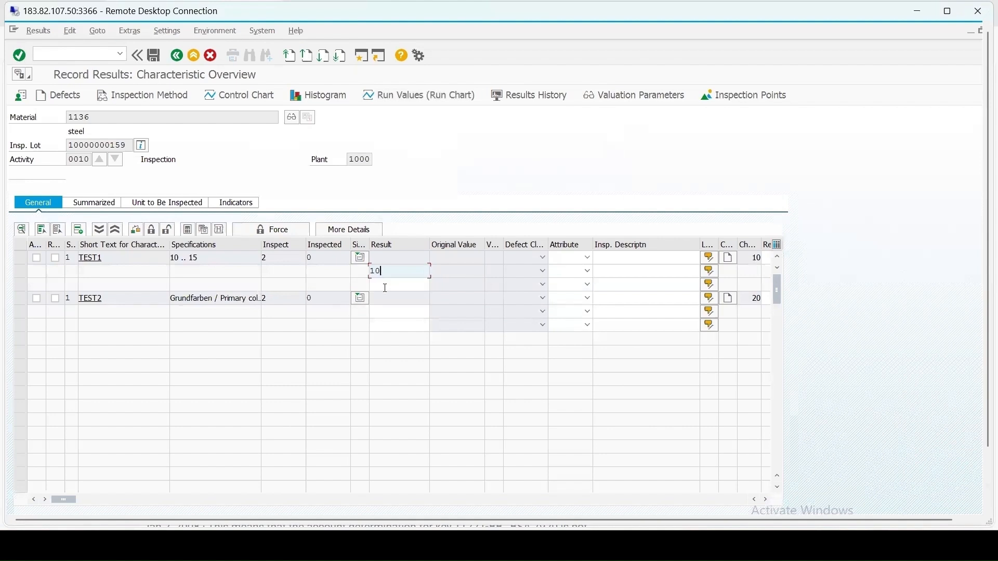
type("10")
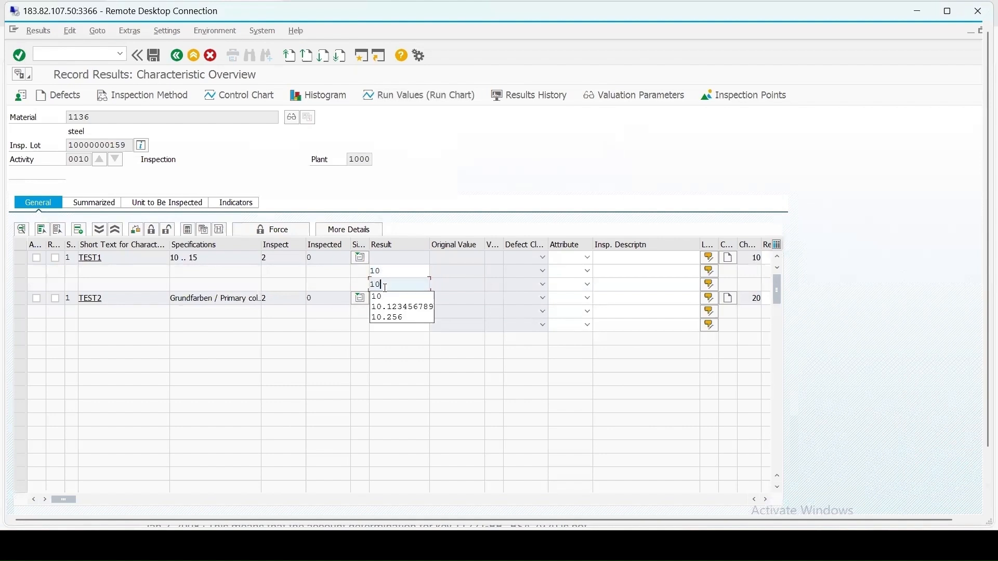
key("Return")
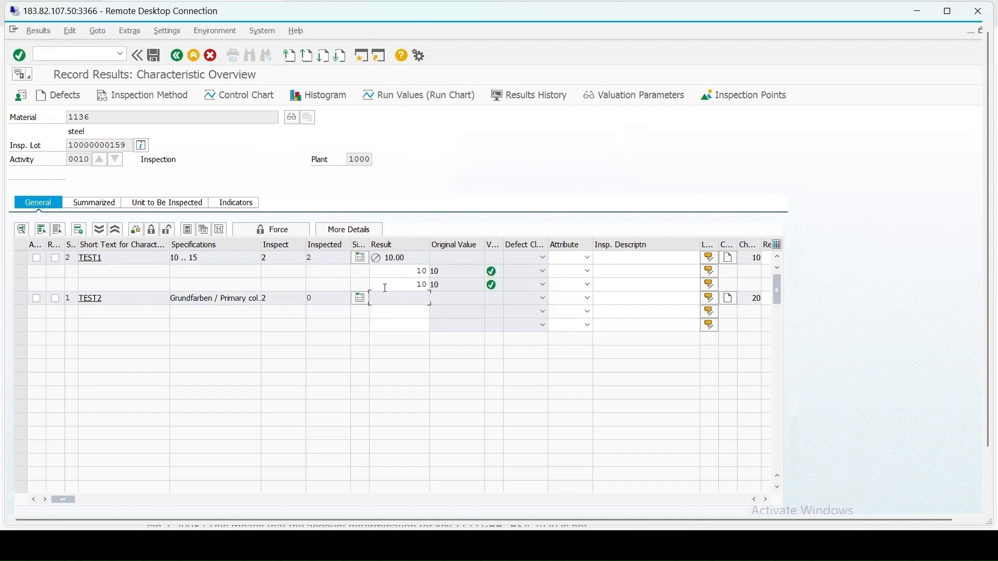
- Record code 1 Red from the COLOR code group for both single values of TEST2
left_click(393, 311)
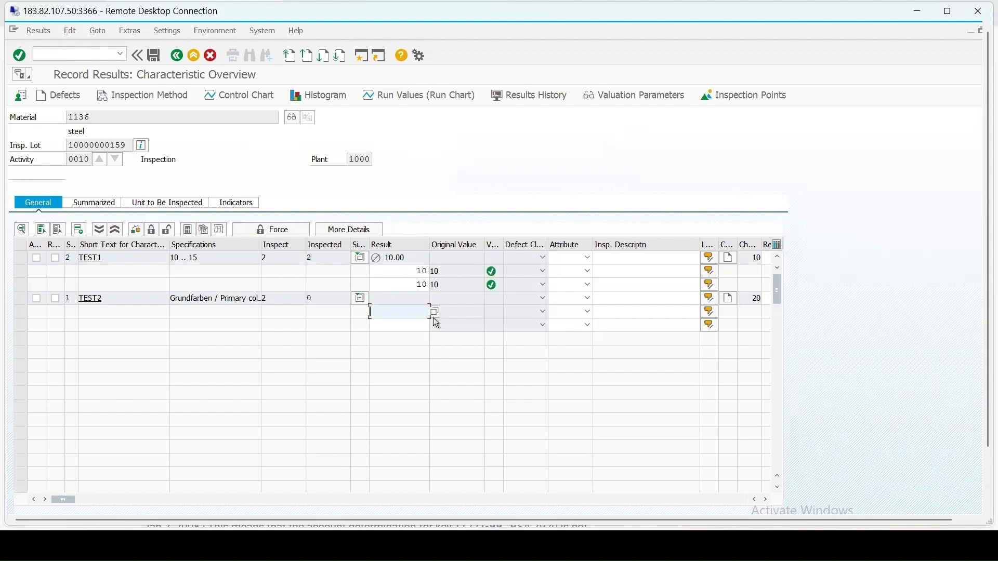
left_click(434, 313)
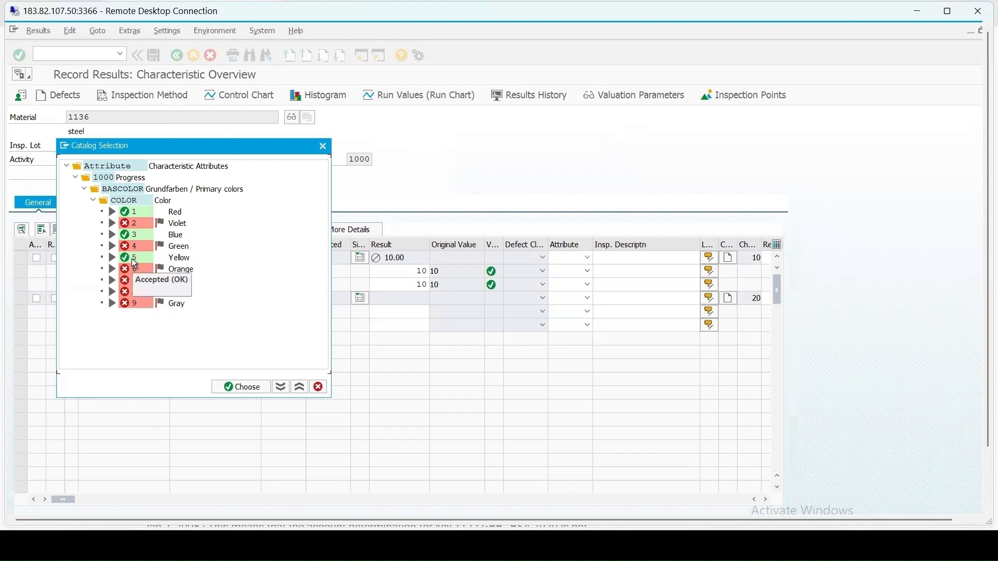
double_click(131, 212)
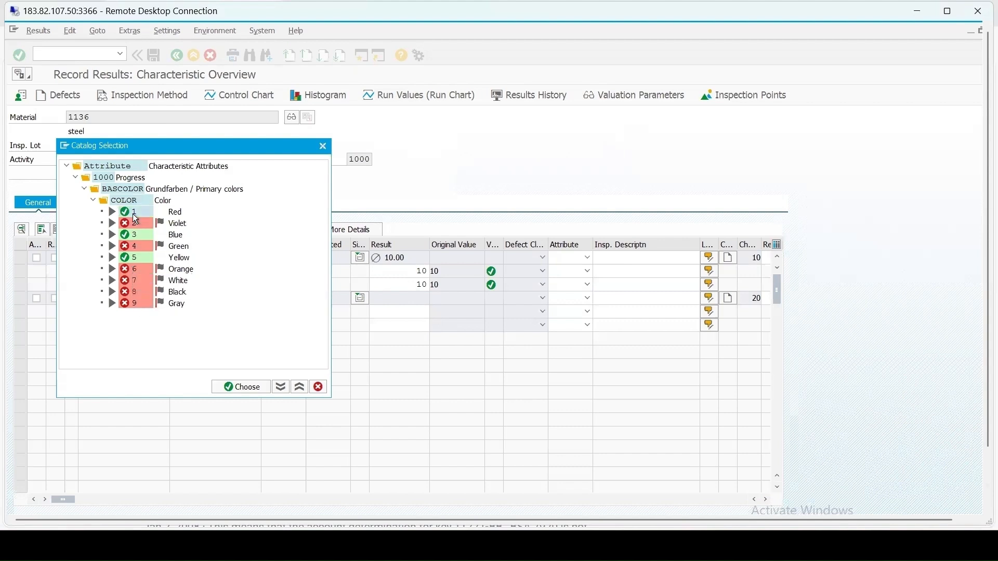
left_click(397, 326)
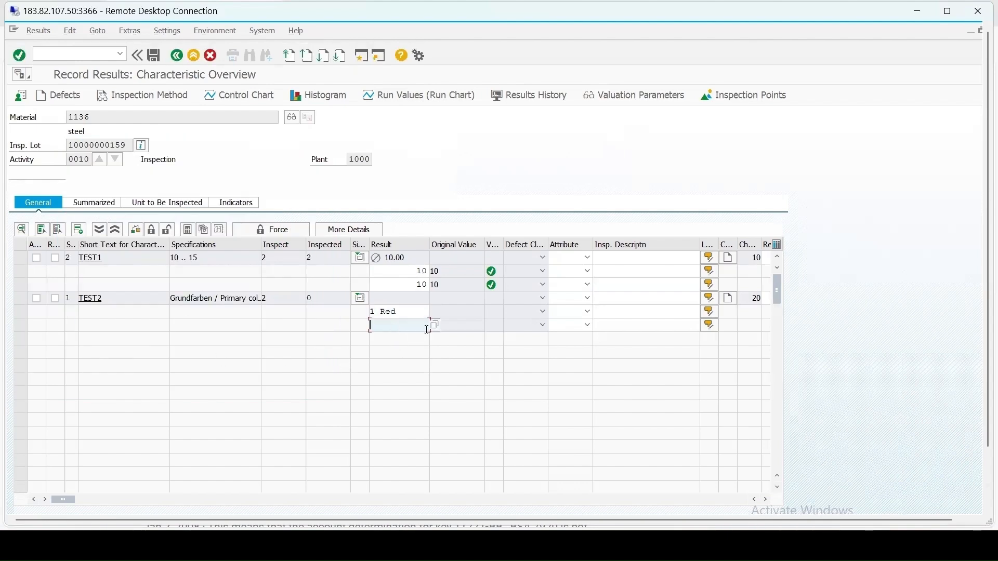
left_click(435, 326)
double_click(135, 211)
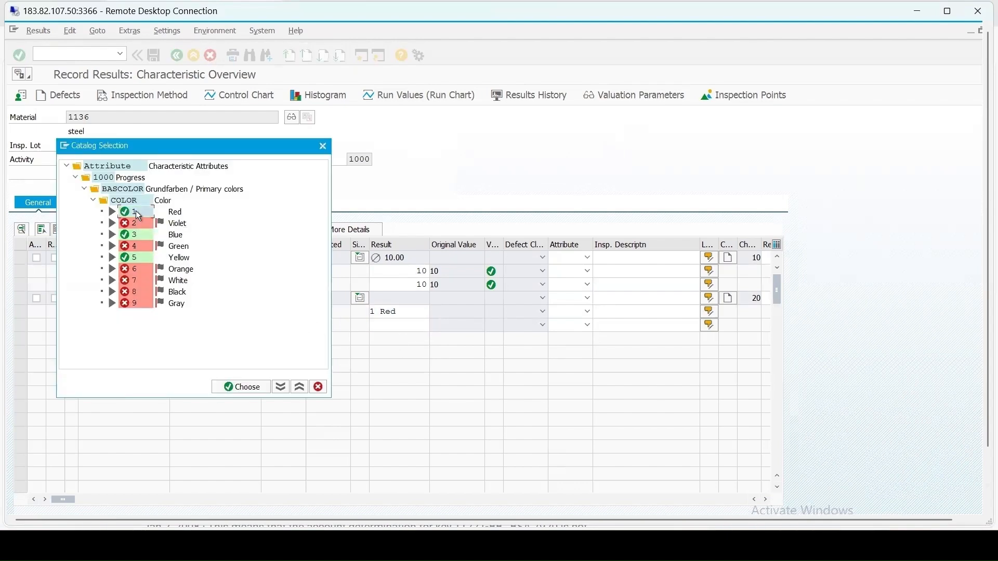
key("Return")
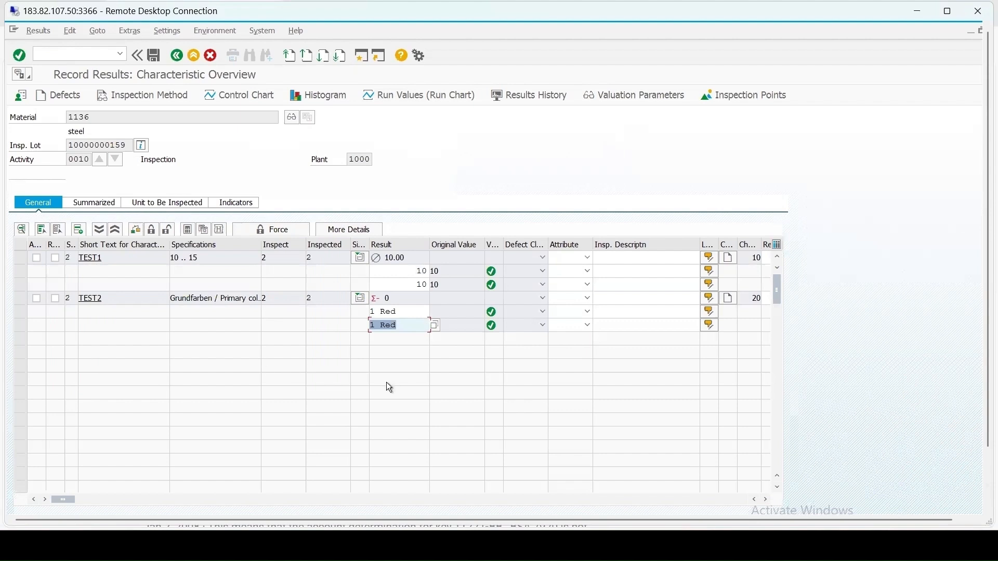
- Valuate TEST1 and TEST2 together with the decision Accept and save the inspection results
left_click(44, 230)
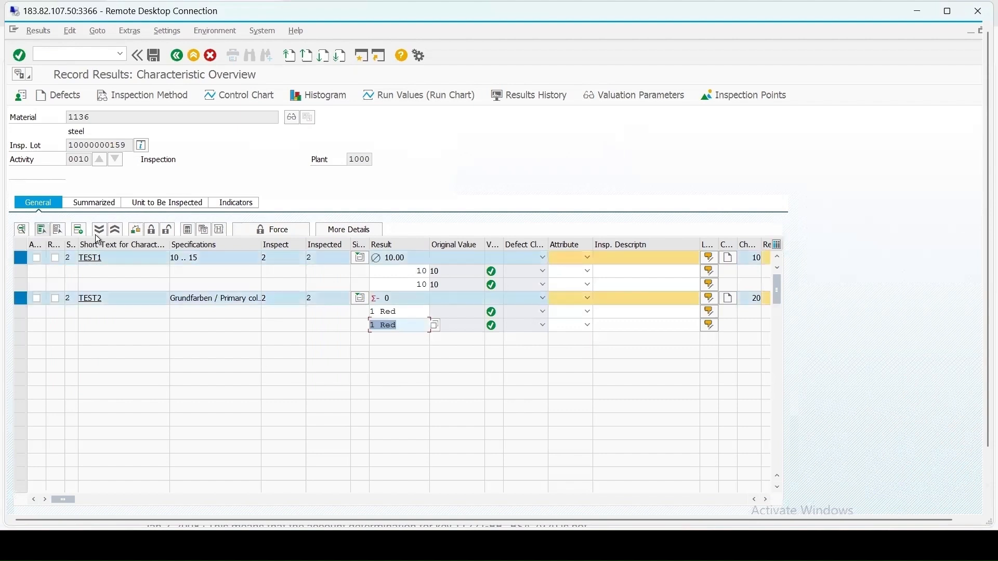
left_click(138, 232)
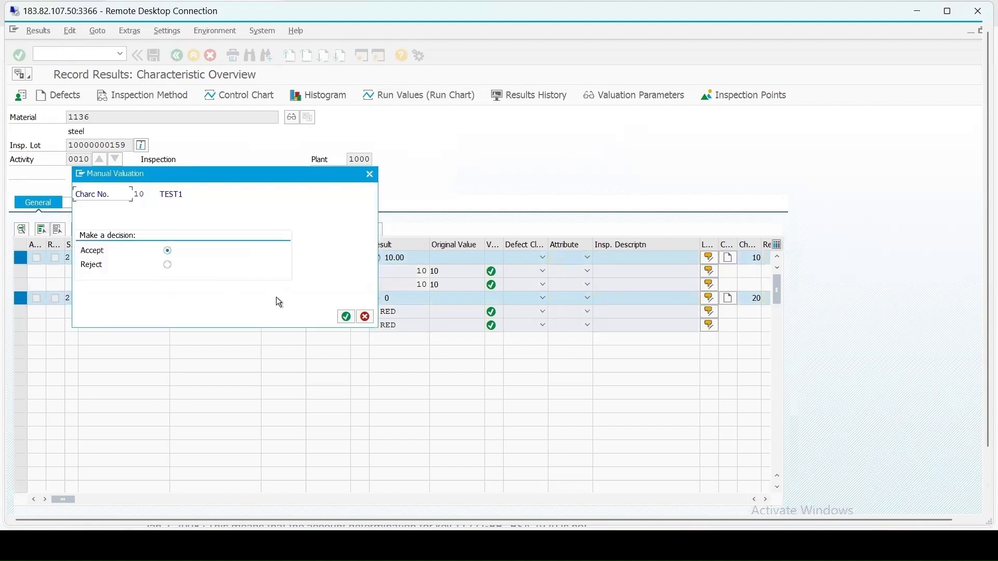
left_click_drag(201, 179, 368, 143)
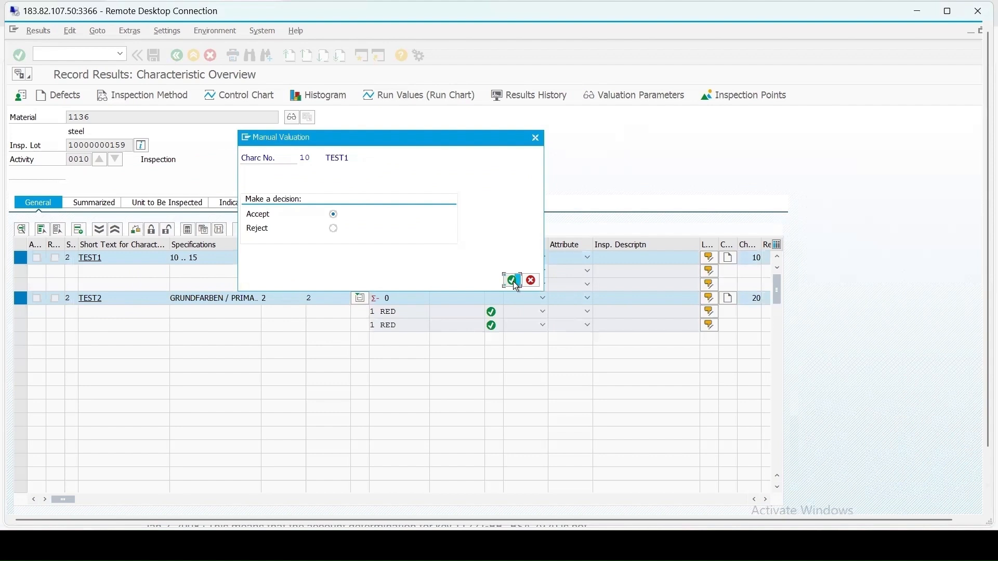
left_click(512, 281)
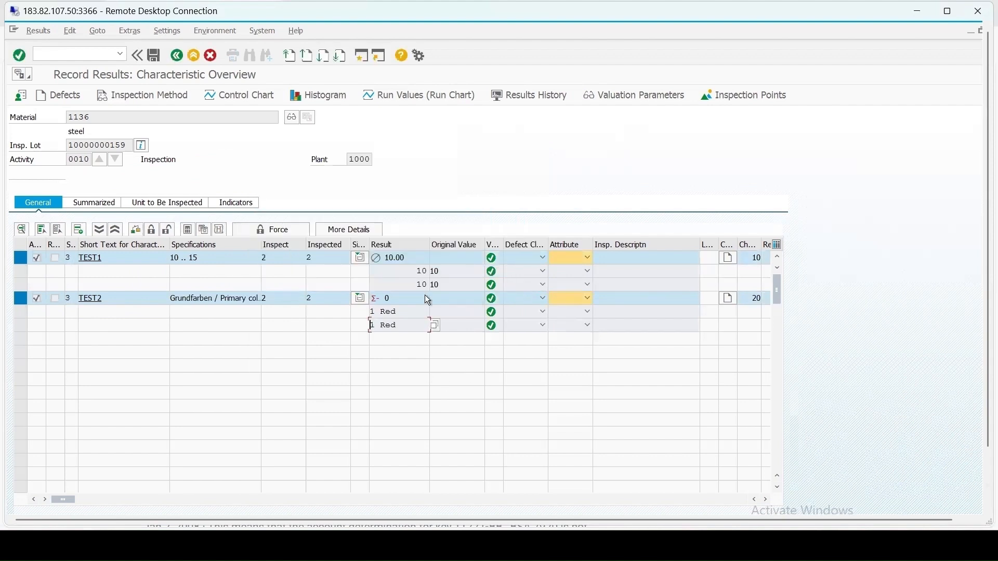
left_click(149, 57)
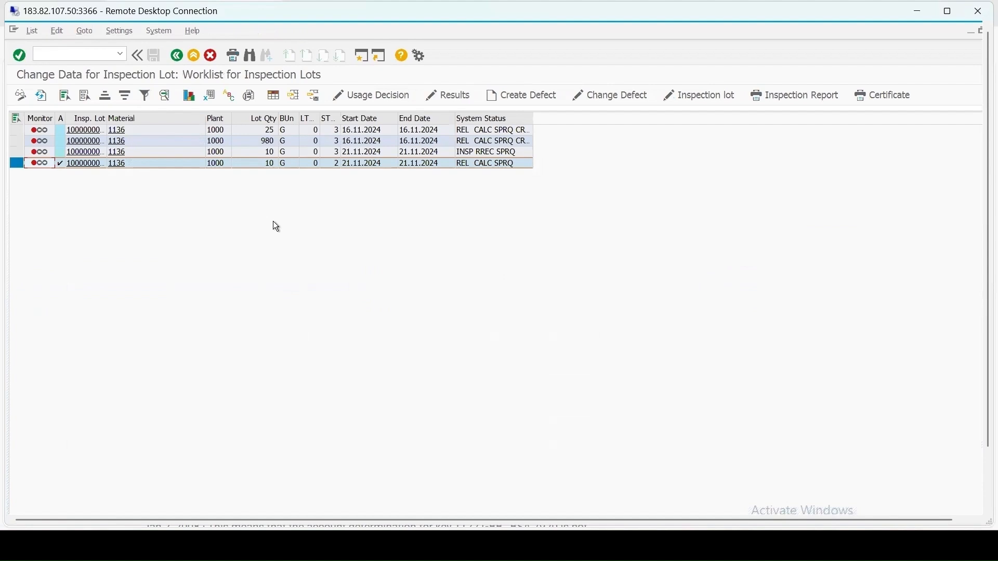
- Open results recording for the same lot again, reopen TEST1 for processing and set its first single value to 16
left_click(457, 95)
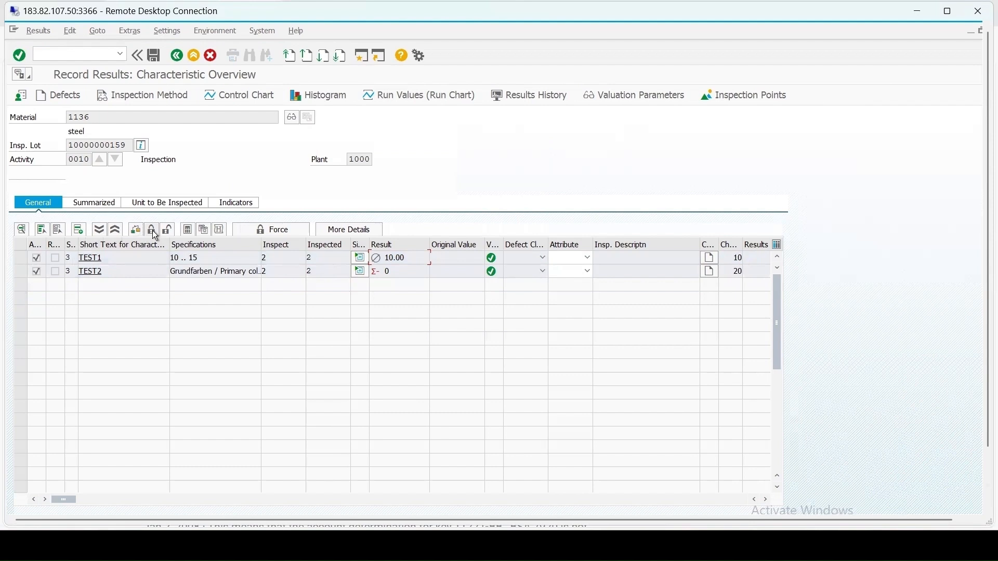
left_click(166, 231)
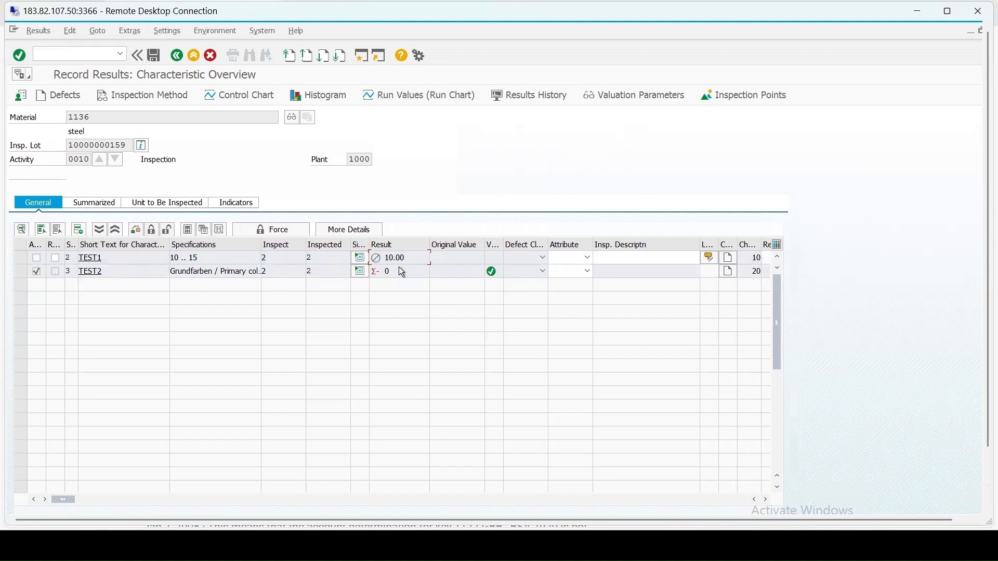
left_click(359, 258)
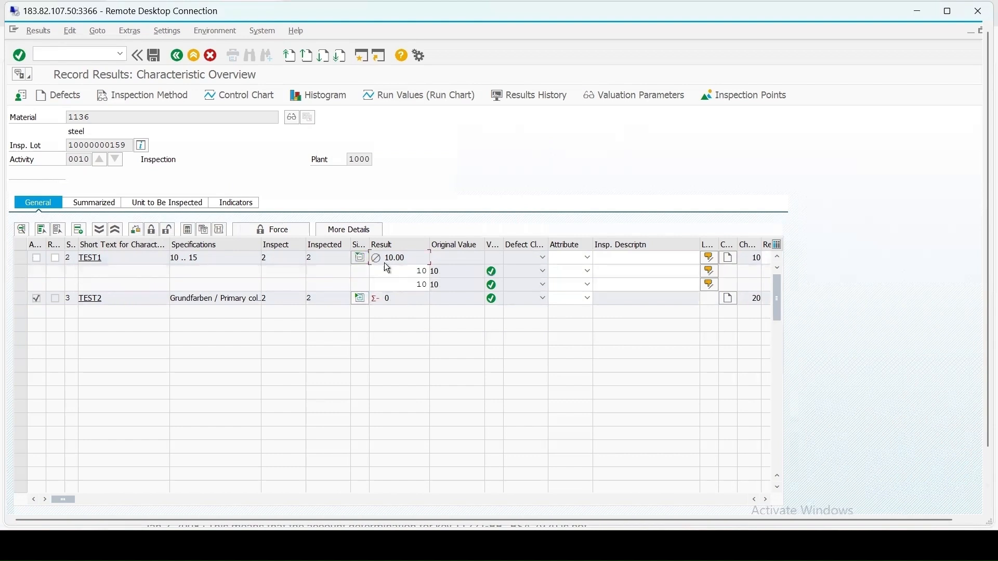
left_click(417, 274)
type("16")
key("Return")
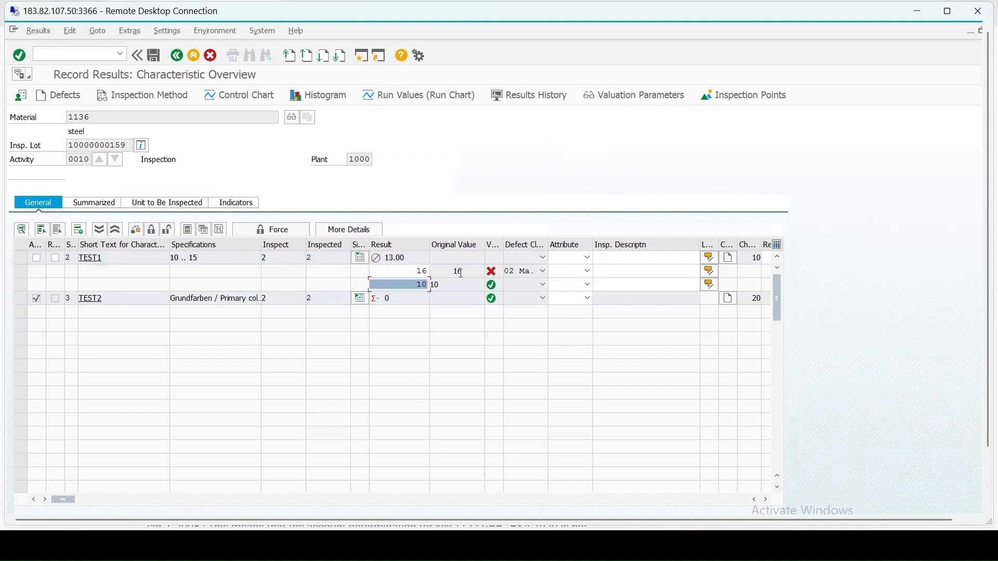
- Reopen TEST2 for processing and replace its first single value with code 7 White
left_click(356, 298)
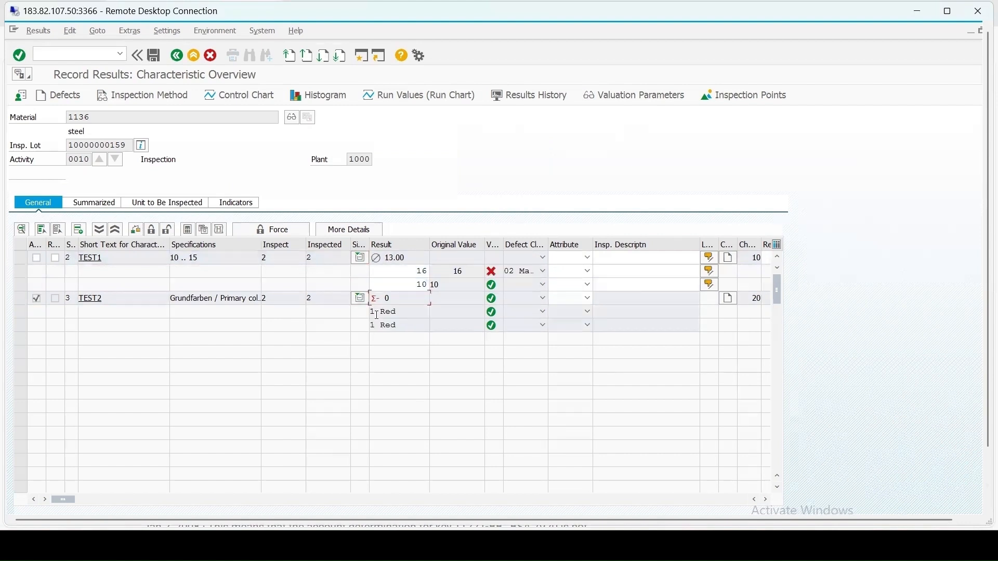
left_click(398, 313)
left_click(165, 228)
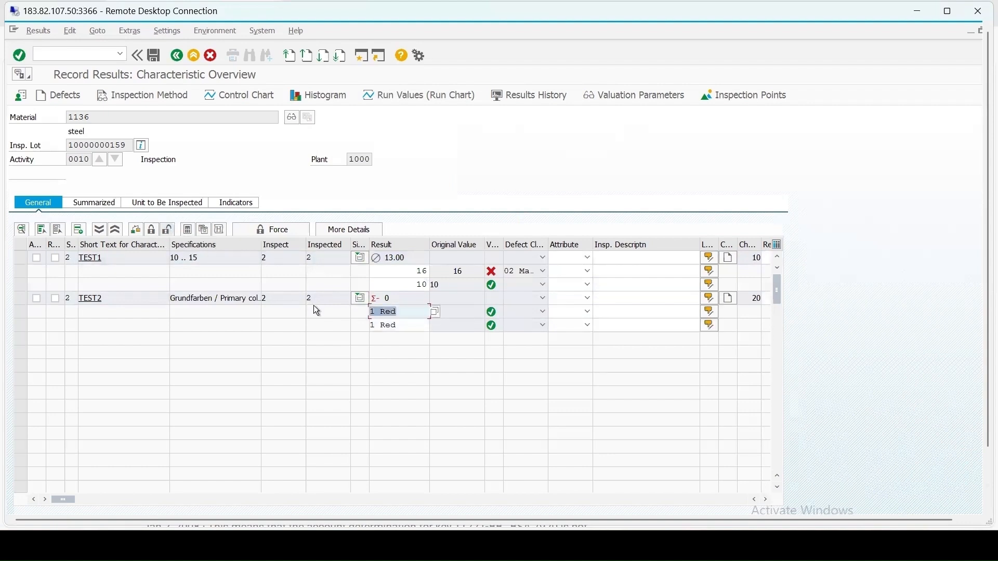
left_click(437, 313)
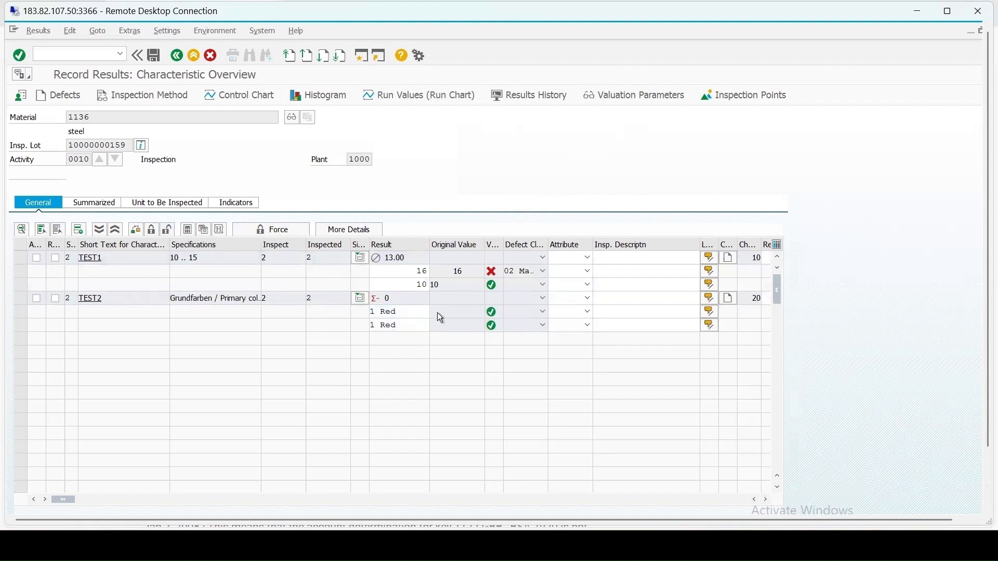
double_click(130, 281)
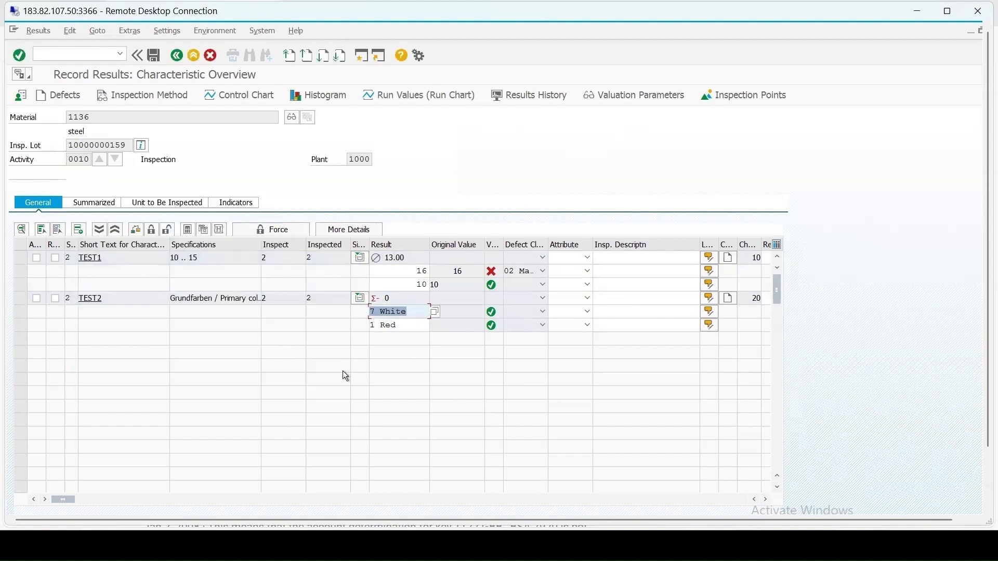
key("Return")
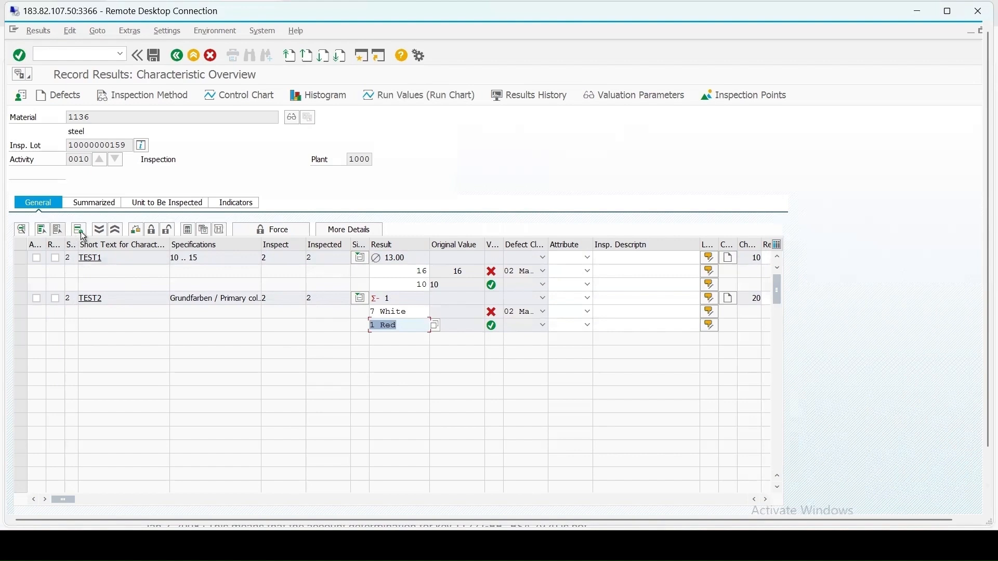
- Valuate TEST1 and TEST2 together with the decision Reject and save the inspection results
left_click(42, 230)
left_click(136, 232)
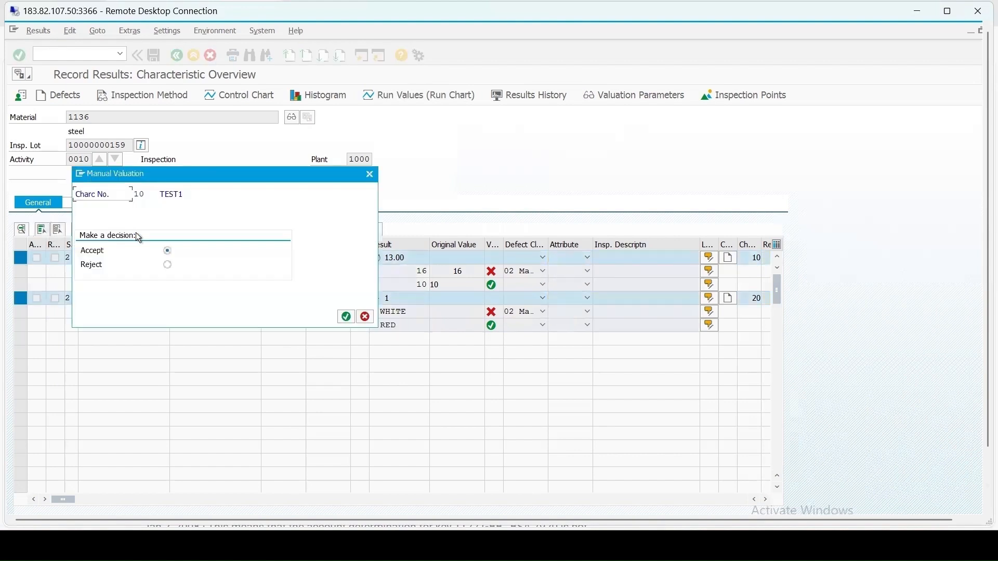
left_click(168, 267)
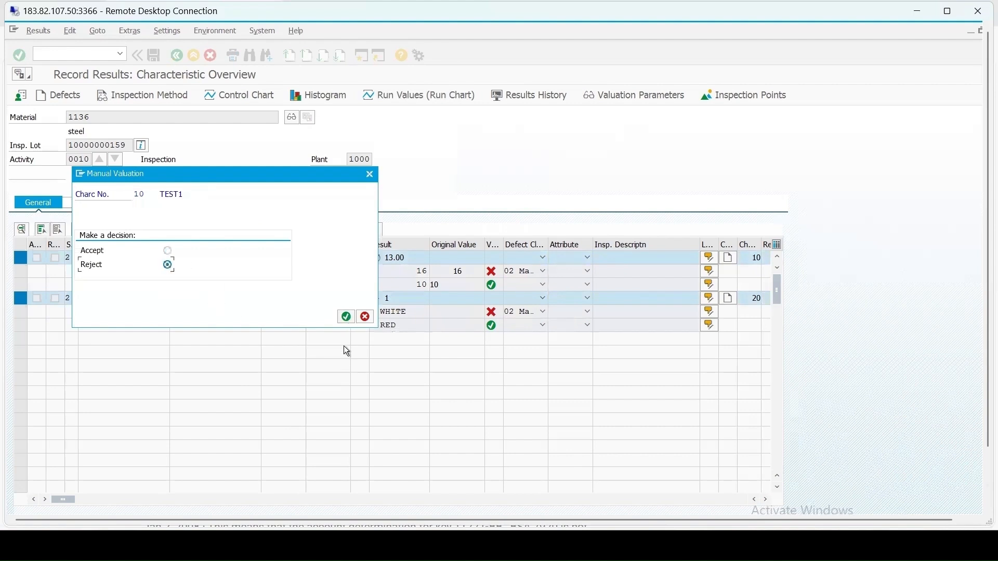
left_click(346, 317)
left_click(347, 317)
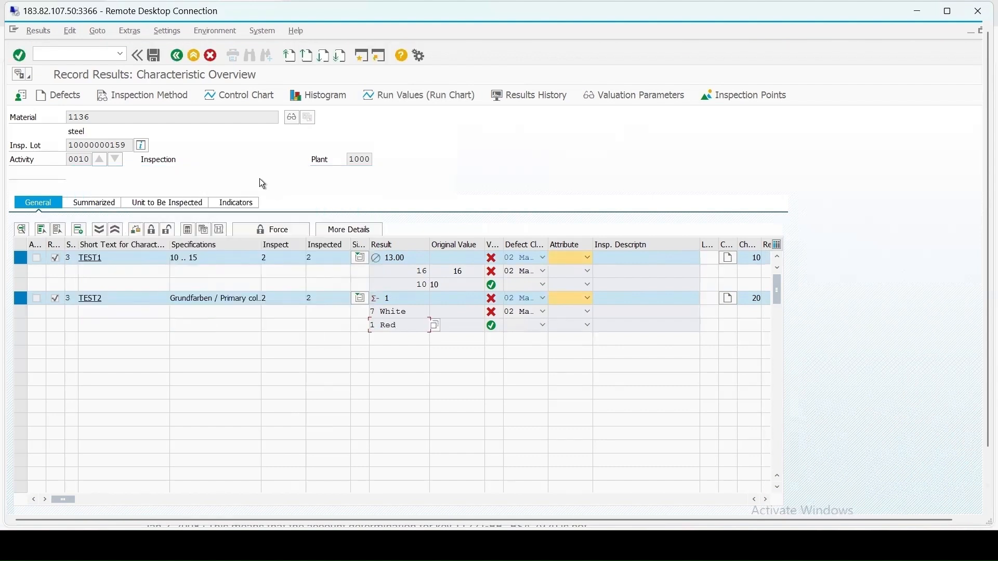
left_click(154, 57)
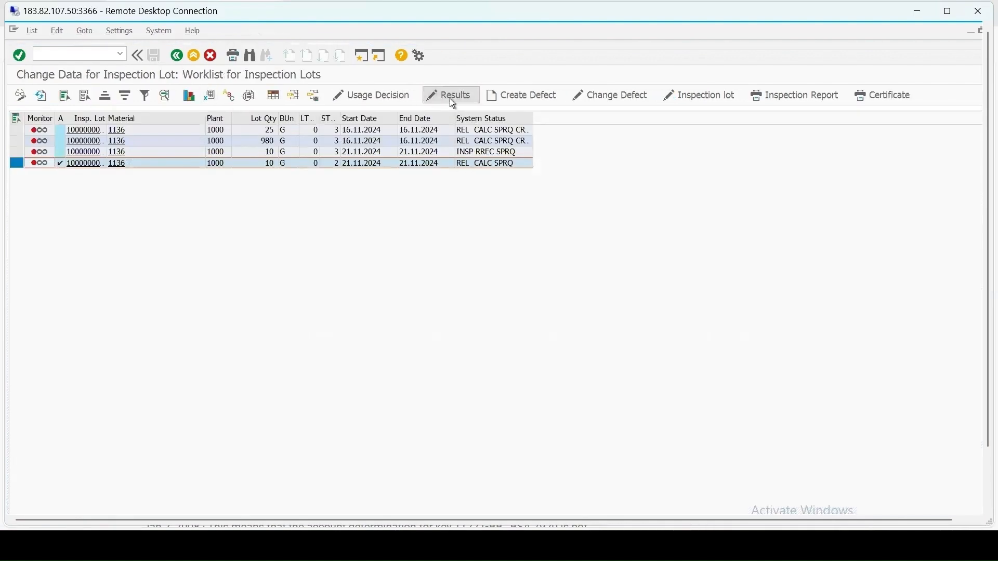
- Open results recording for the same lot again and close both the TEST1 and TEST2 characteristics
left_click(451, 98)
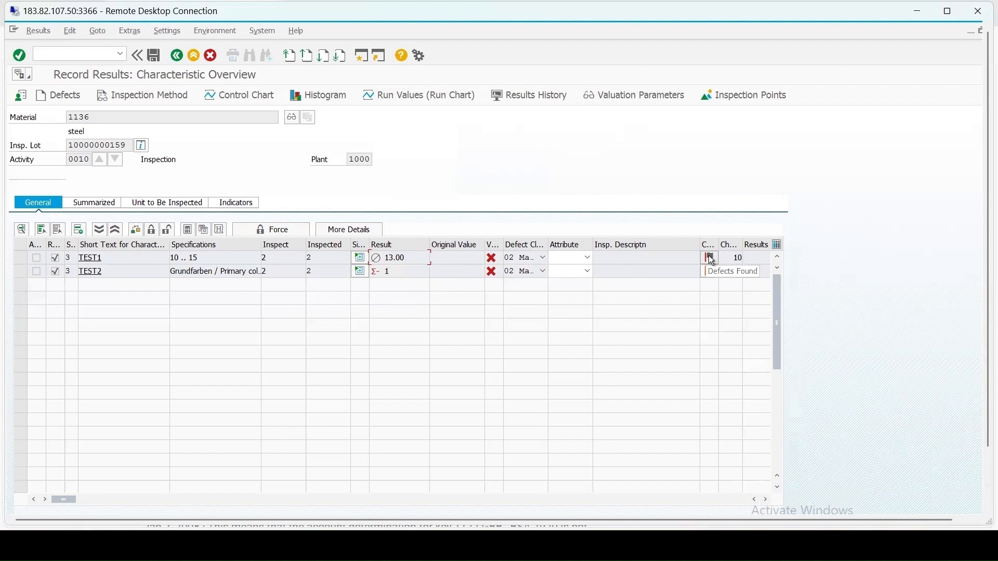
left_click(708, 272)
left_click(138, 229)
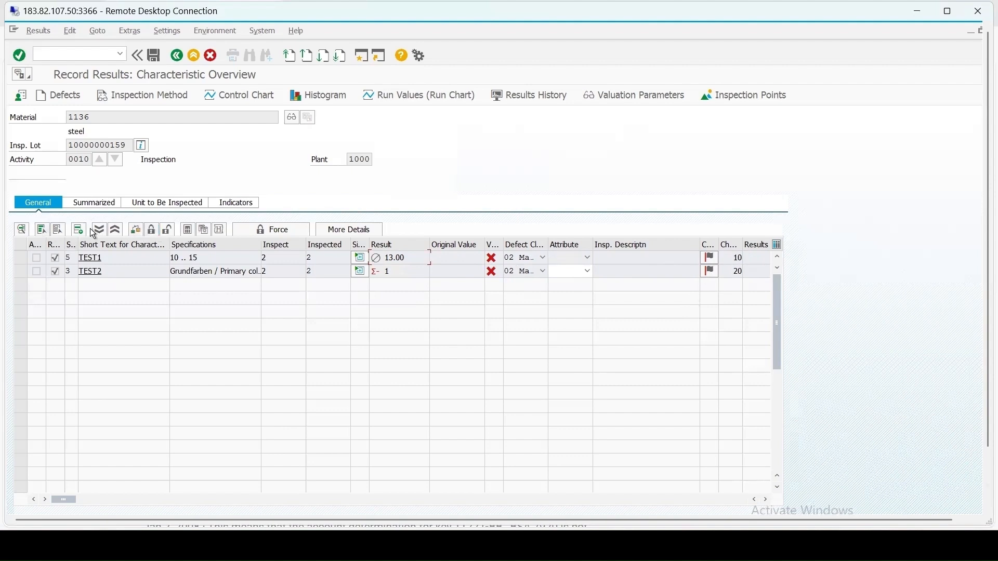
left_click(41, 229)
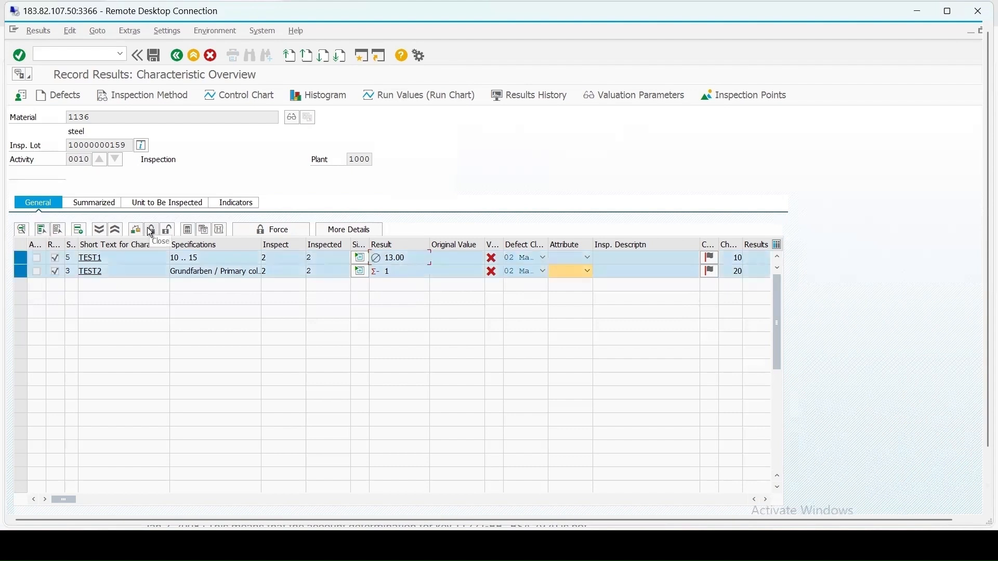
left_click(151, 231)
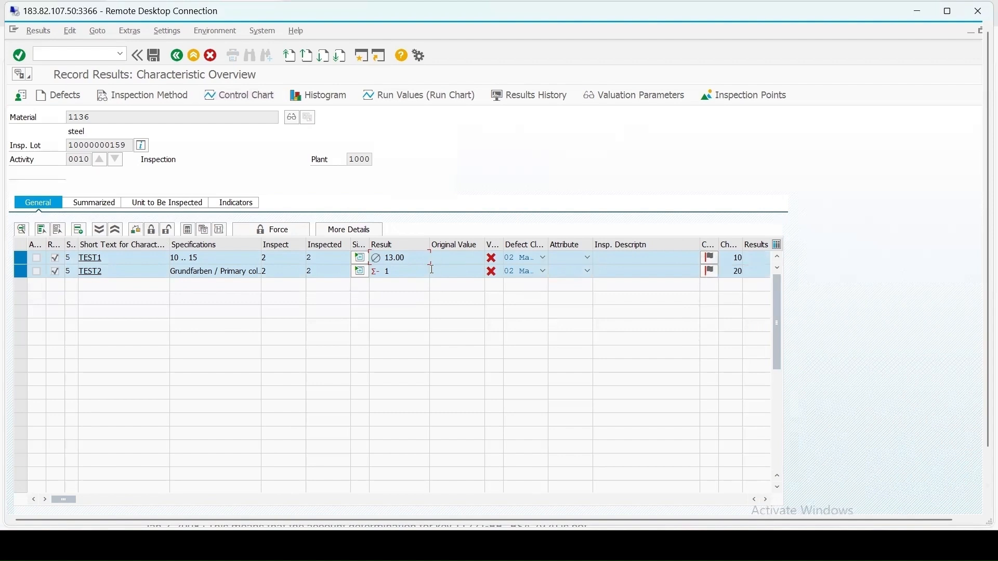
- Expand the single values of TEST1 and TEST2 and open the defect overview for TEST1
left_click(357, 259)
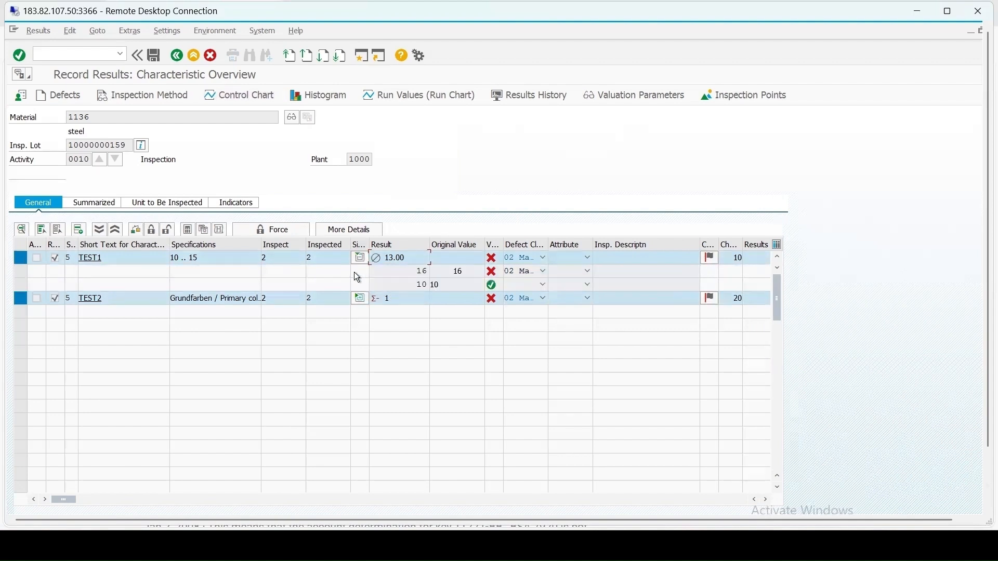
left_click(360, 299)
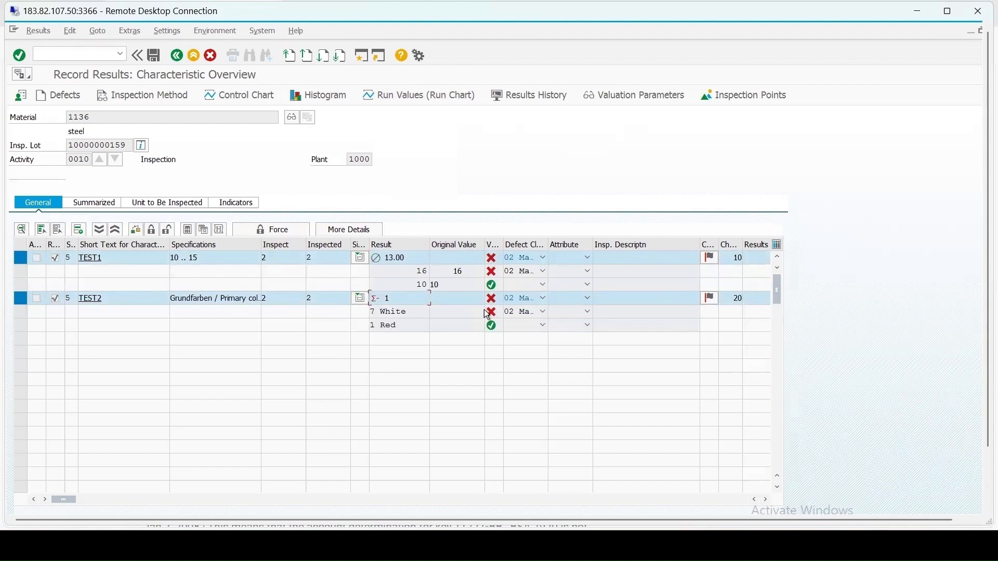
left_click(710, 258)
left_click_drag(373, 183, 708, 128)
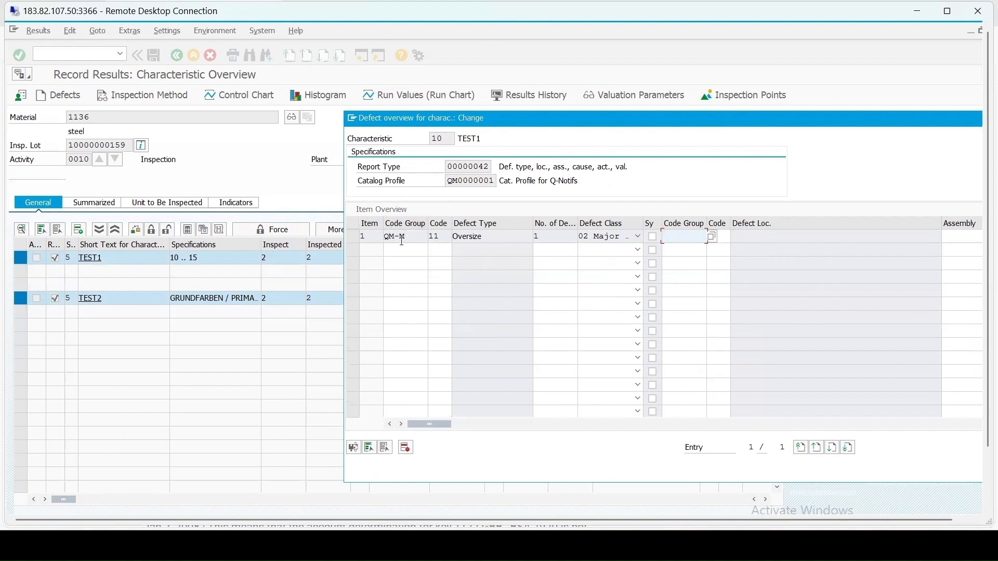
- Assign Defect location 1 from catalog group QM to the Oversize defect of TEST1
left_click_drag(500, 126, 665, 143)
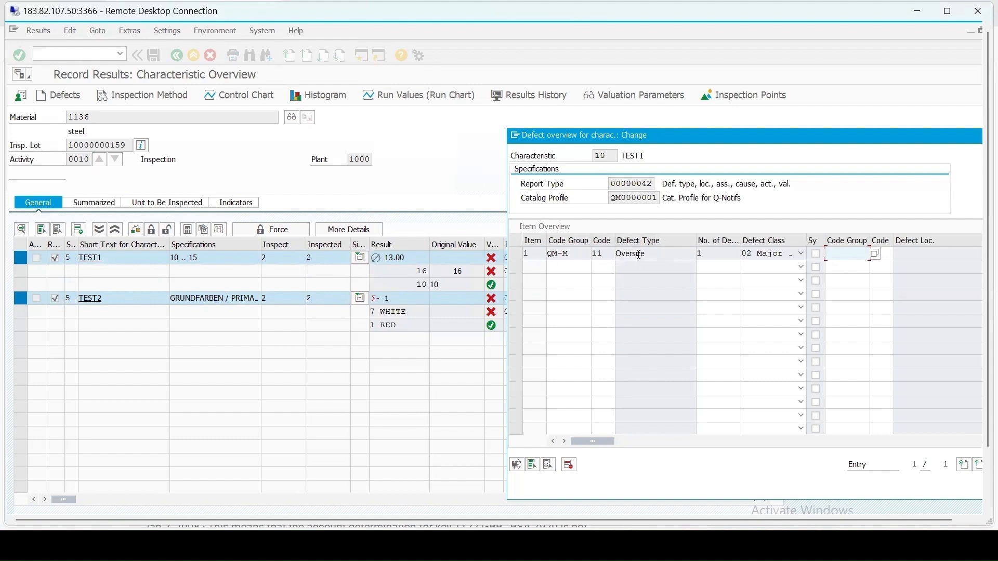
left_click_drag(767, 139, 583, 133)
left_click_drag(966, 137, 739, 116)
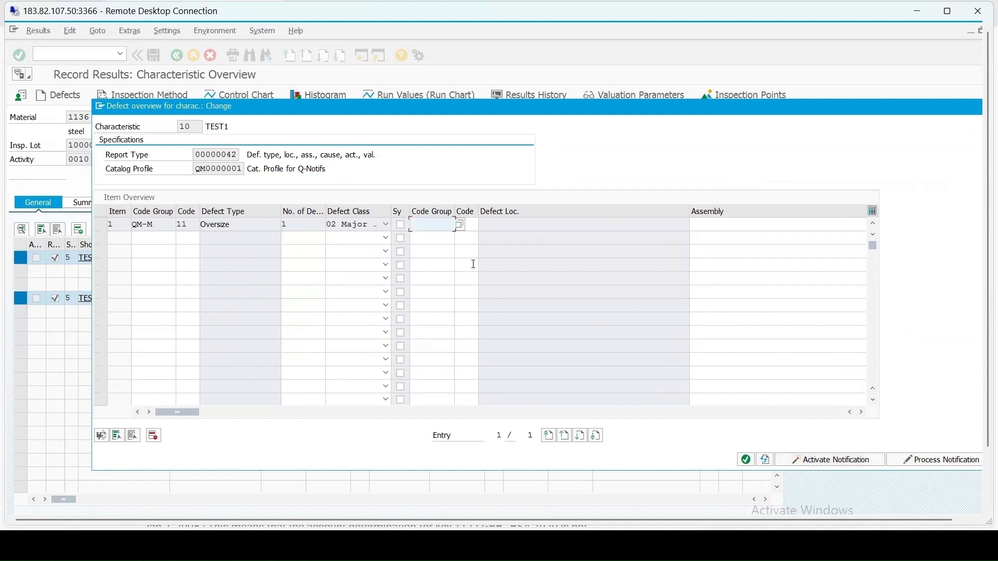
left_click(459, 225)
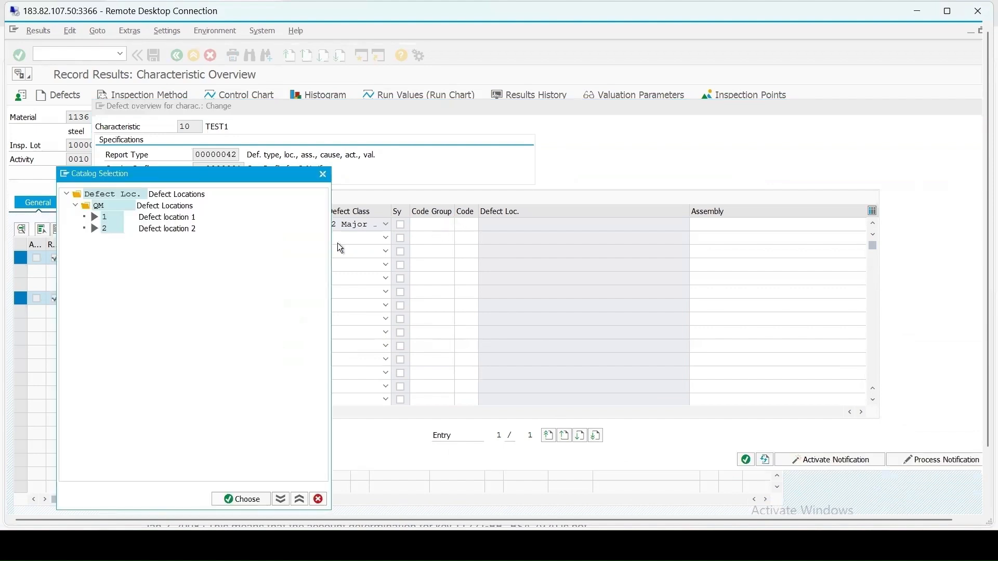
double_click(161, 219)
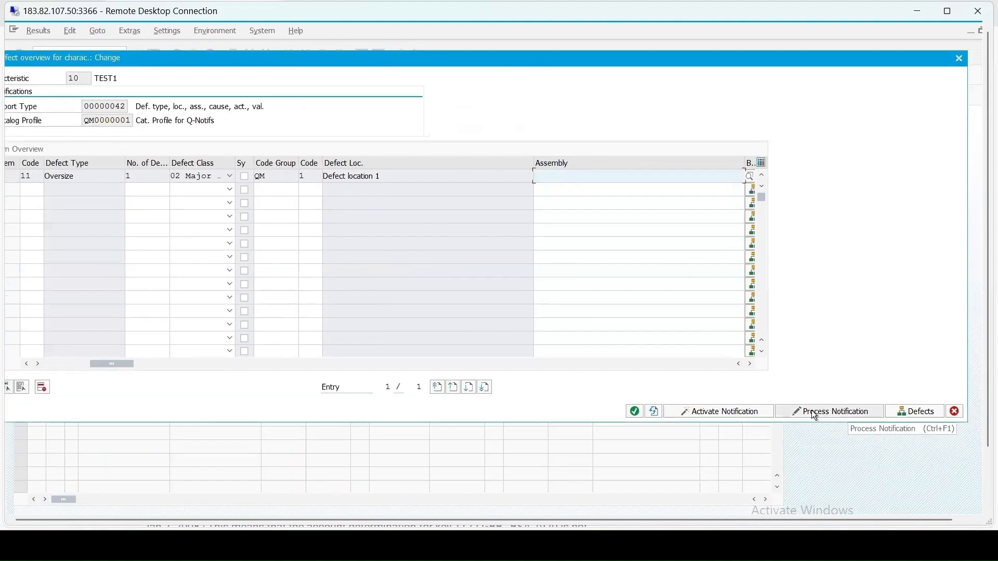
- Process the notification for the TEST1 defect and review its reference objects, subject, tasks and items
left_click(814, 414)
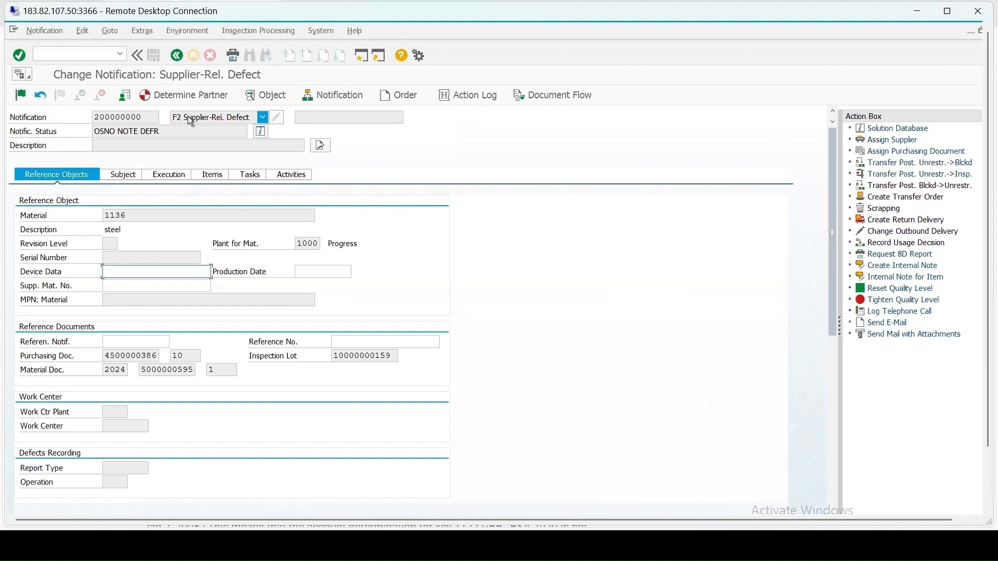
double_click(112, 215)
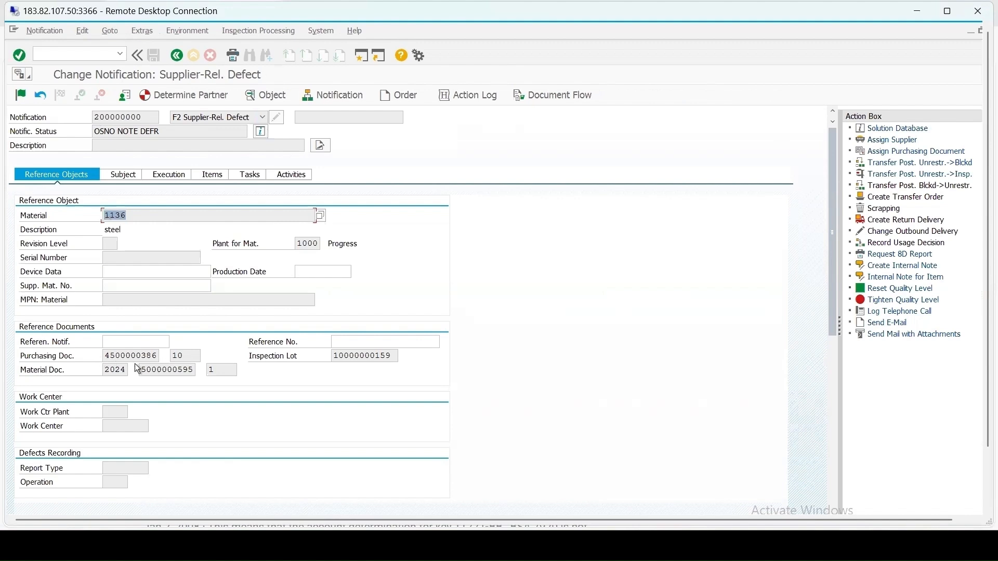
left_click(123, 176)
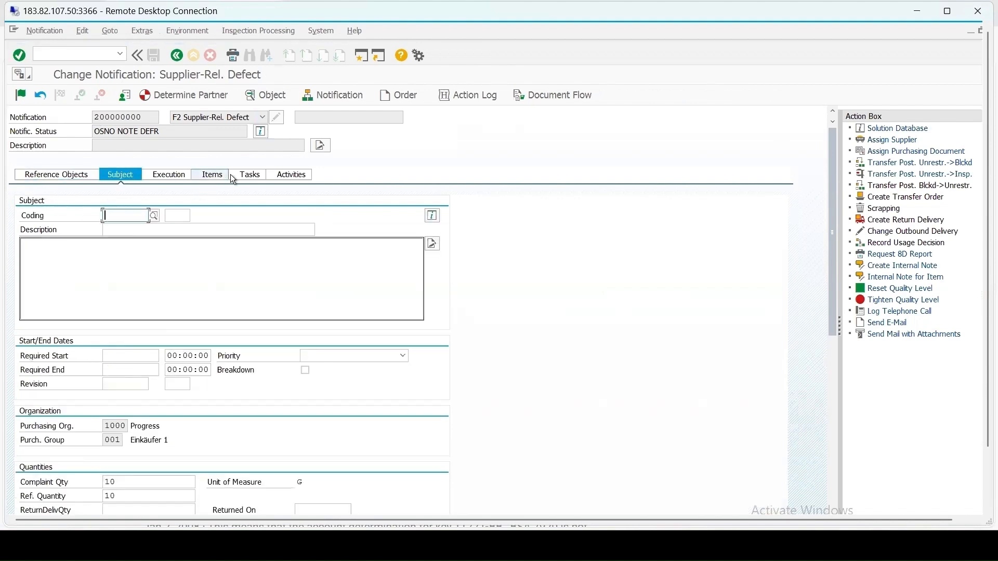
left_click(249, 174)
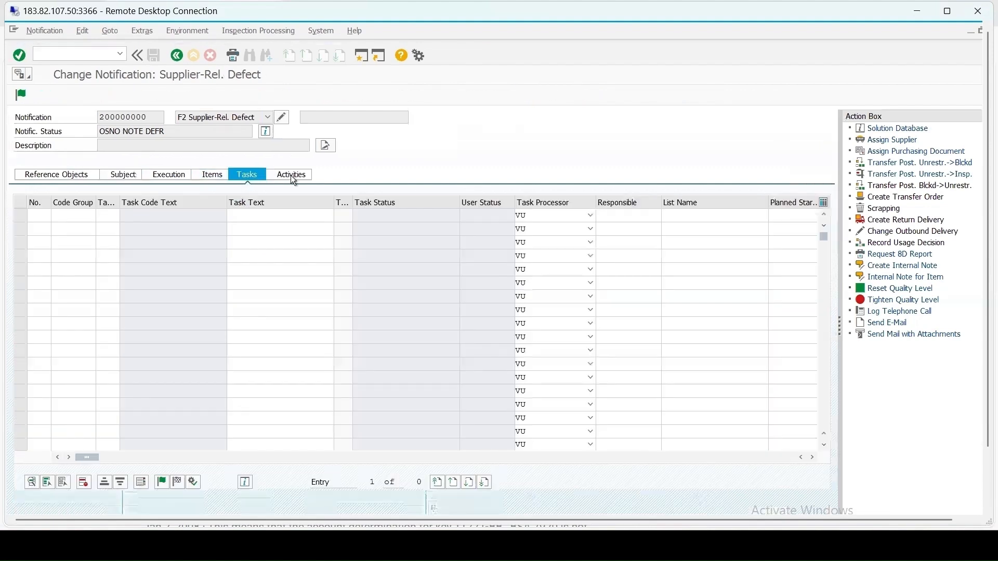
left_click(213, 174)
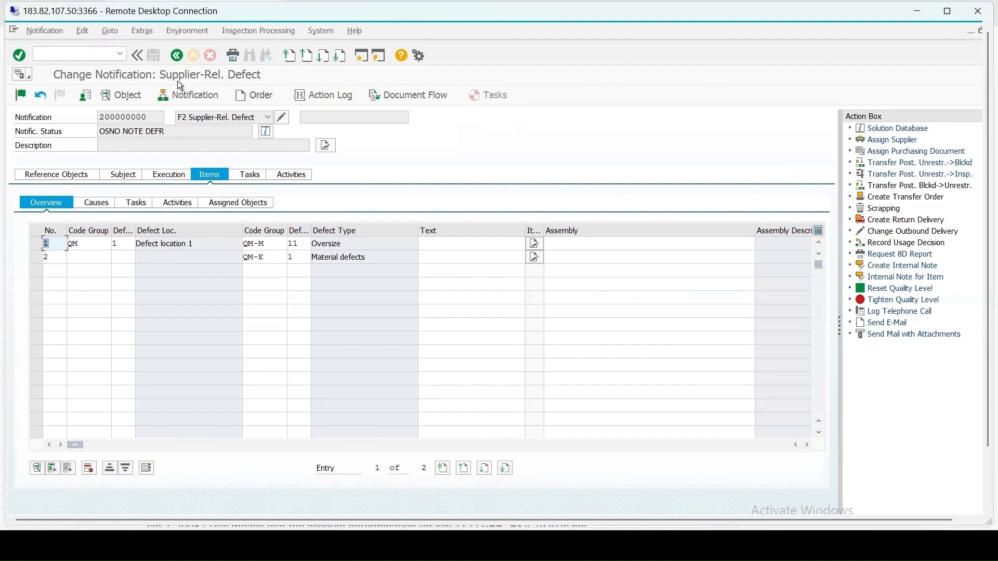
- Leave the notification, assign user S23NEW10 as its mandatory coordinator partner, and confirm the TEST1 defect overview
left_click(177, 55)
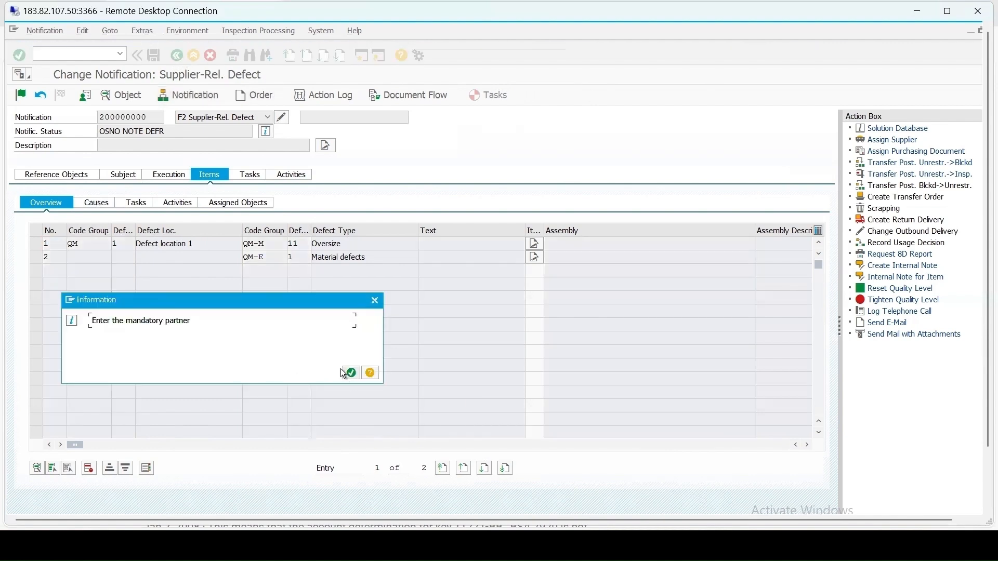
left_click(352, 374)
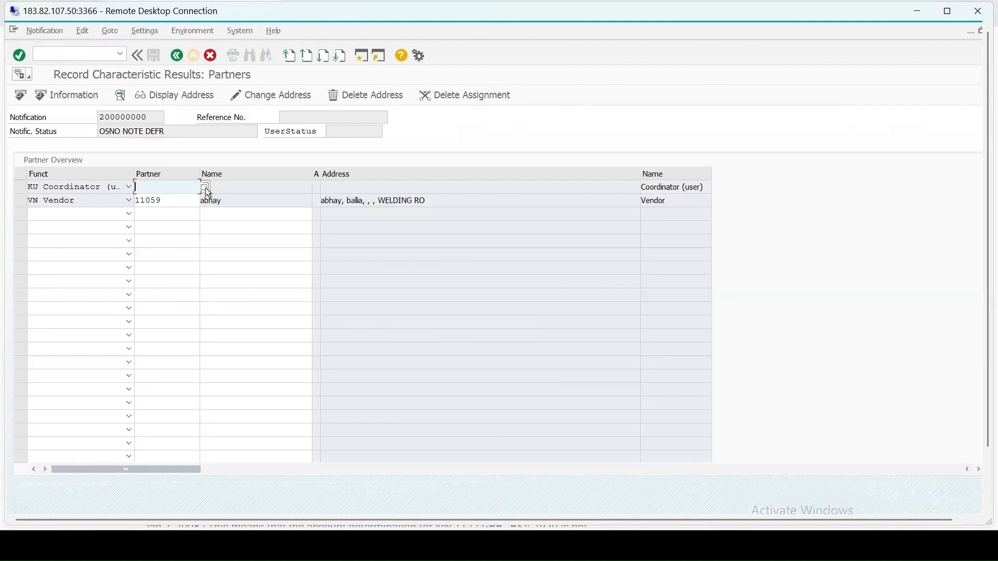
left_click(205, 188)
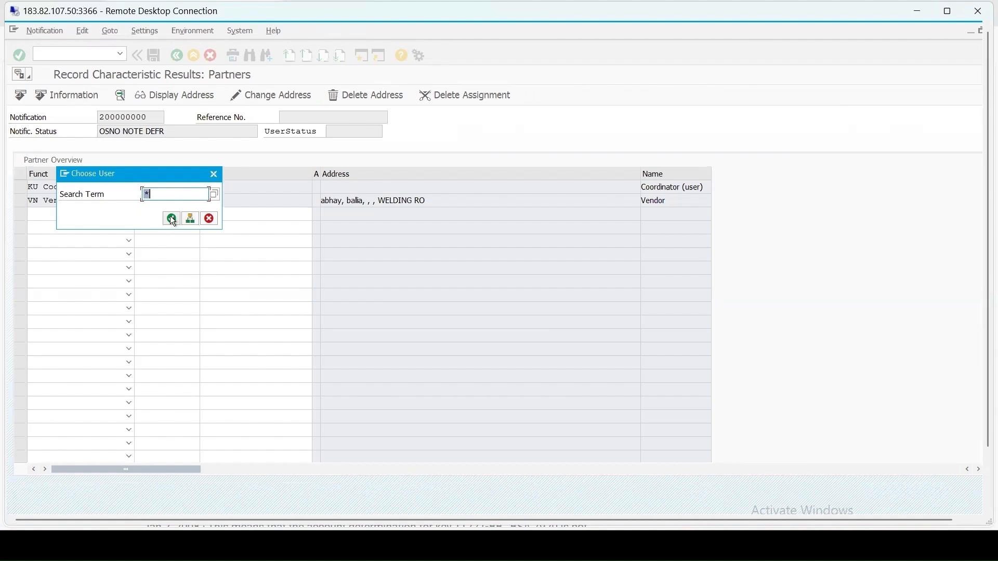
left_click(173, 219)
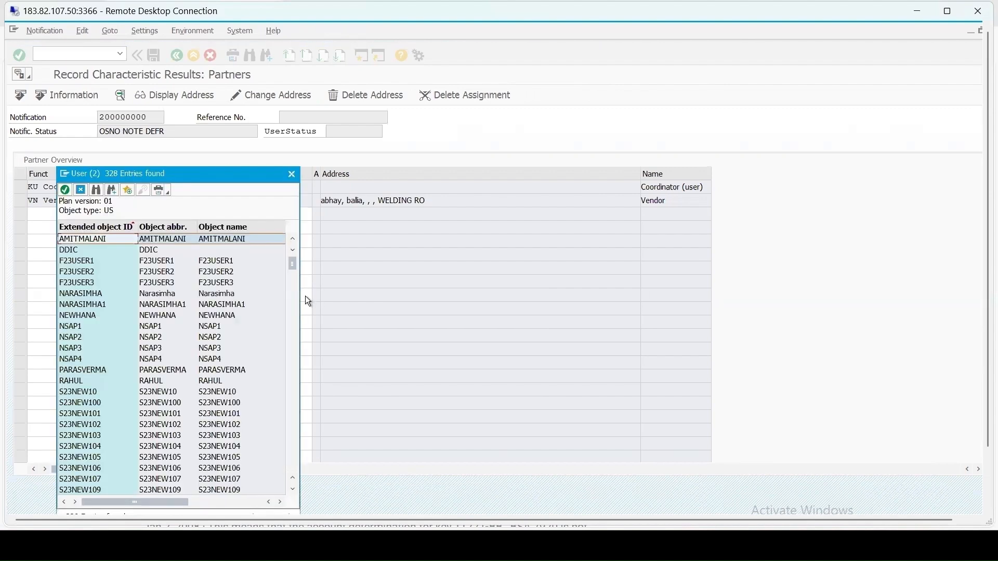
double_click(148, 392)
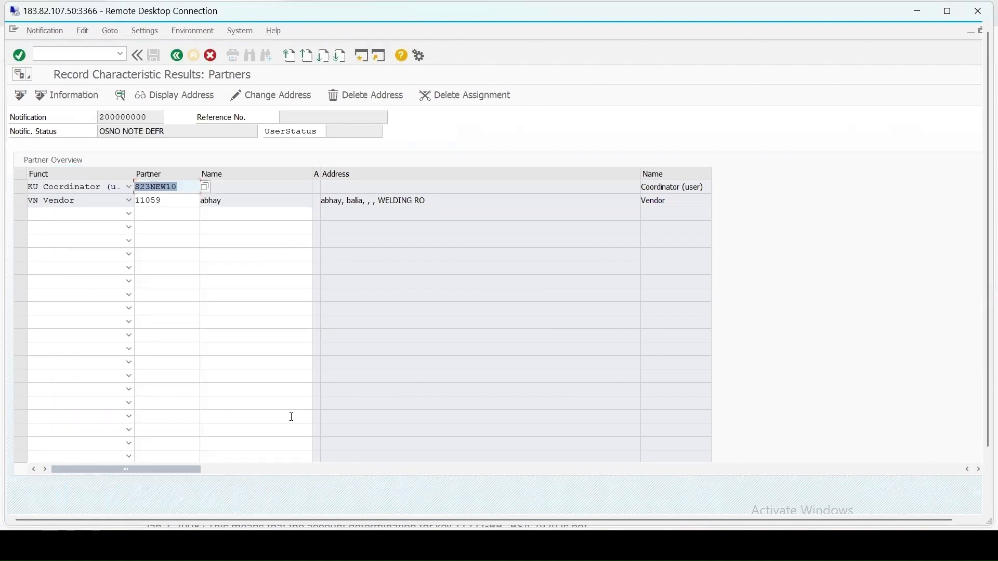
key("Return")
left_click(180, 55)
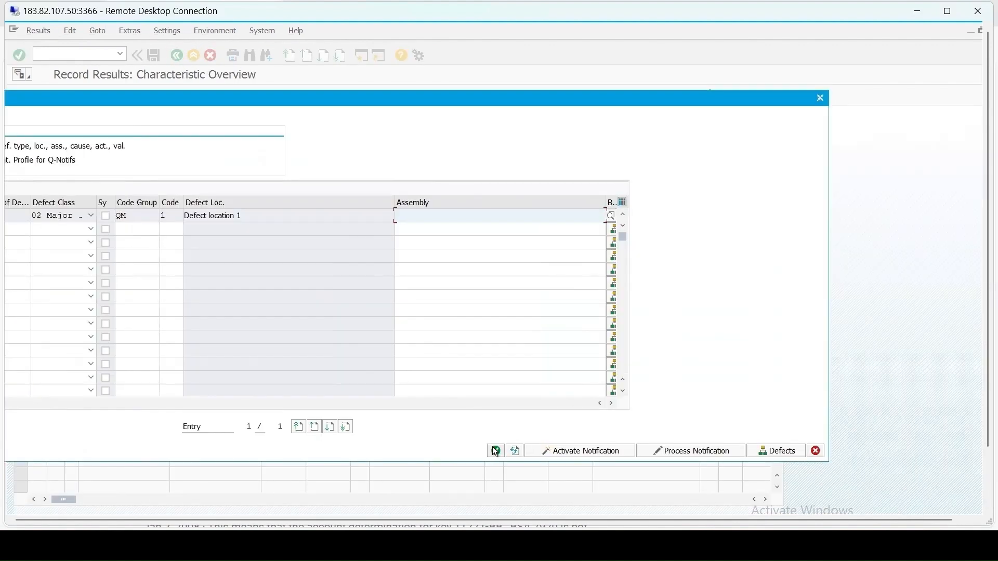
left_click(496, 452)
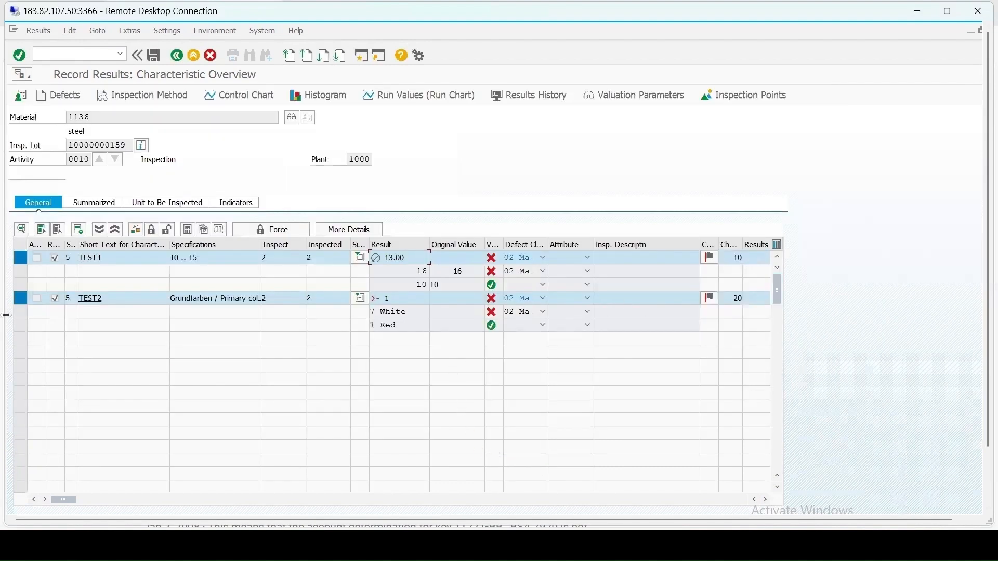
- Review the defect overview for TEST2, close it, and save the inspection results
left_click(711, 301)
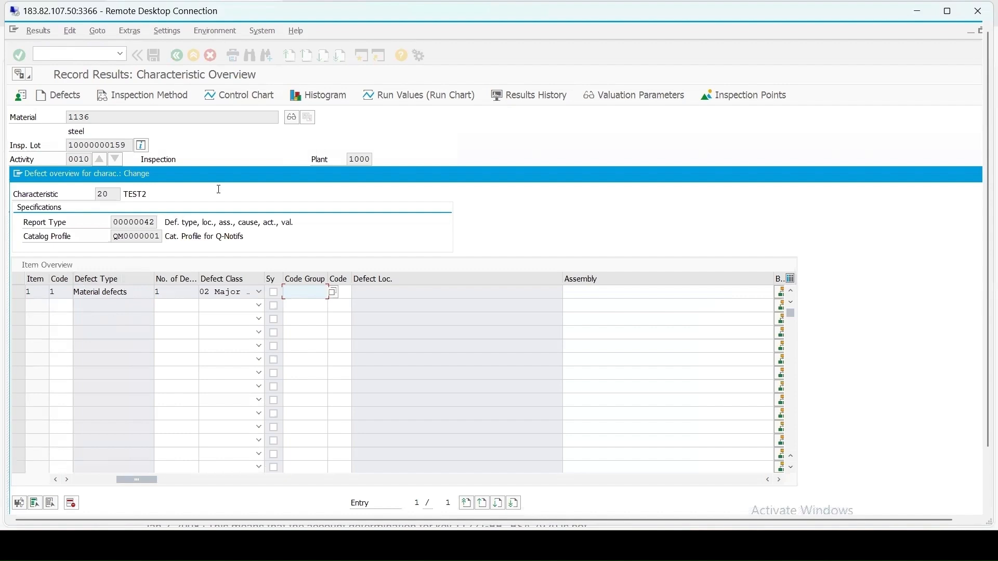
left_click_drag(233, 176, 375, 136)
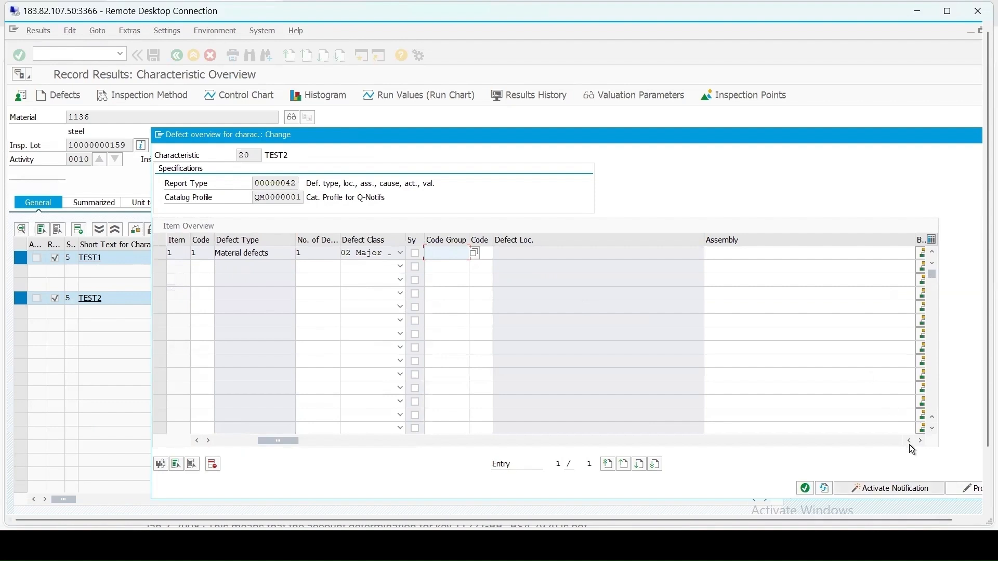
left_click_drag(719, 130, 602, 97)
left_click_drag(878, 98, 766, 101)
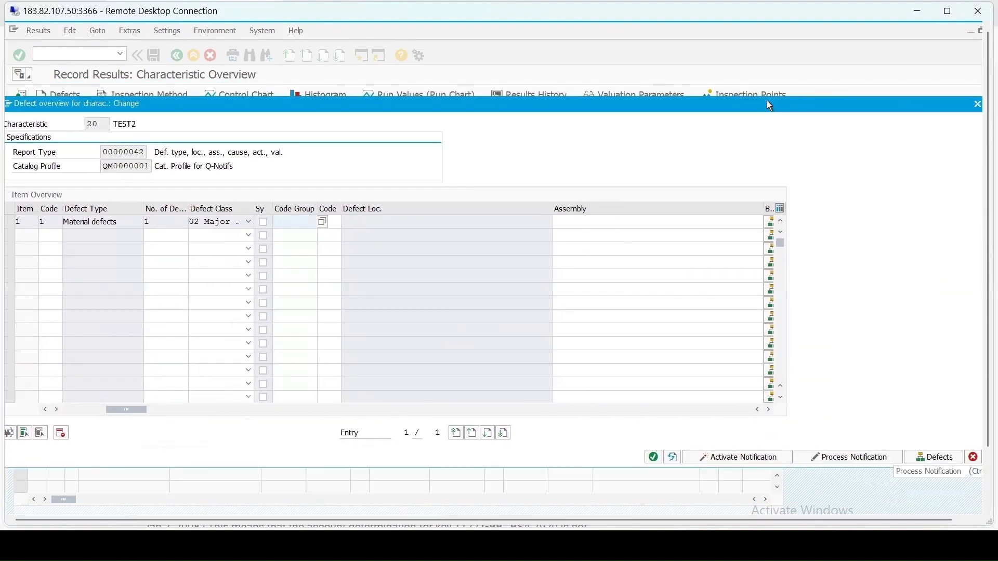
left_click(904, 105)
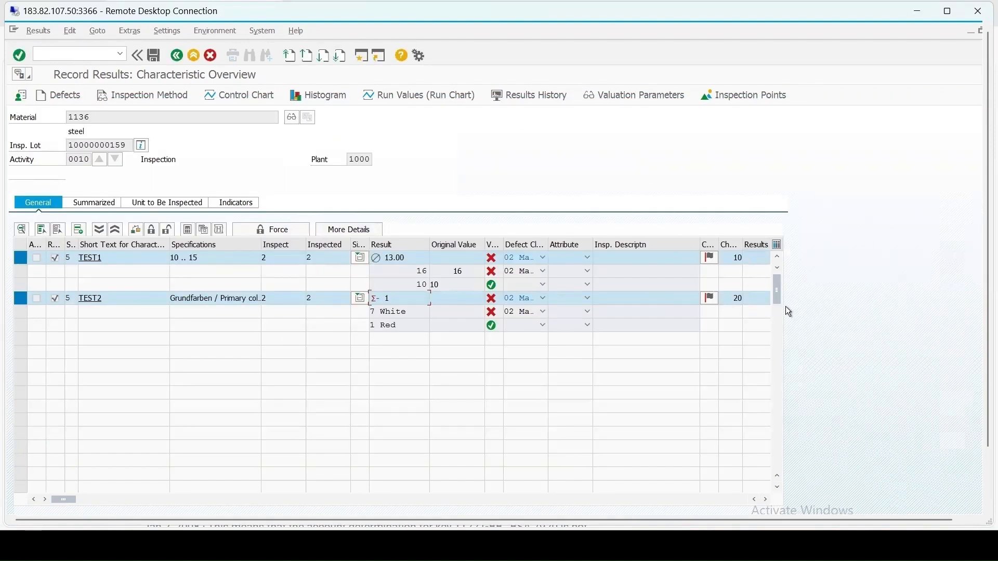
left_click(152, 57)
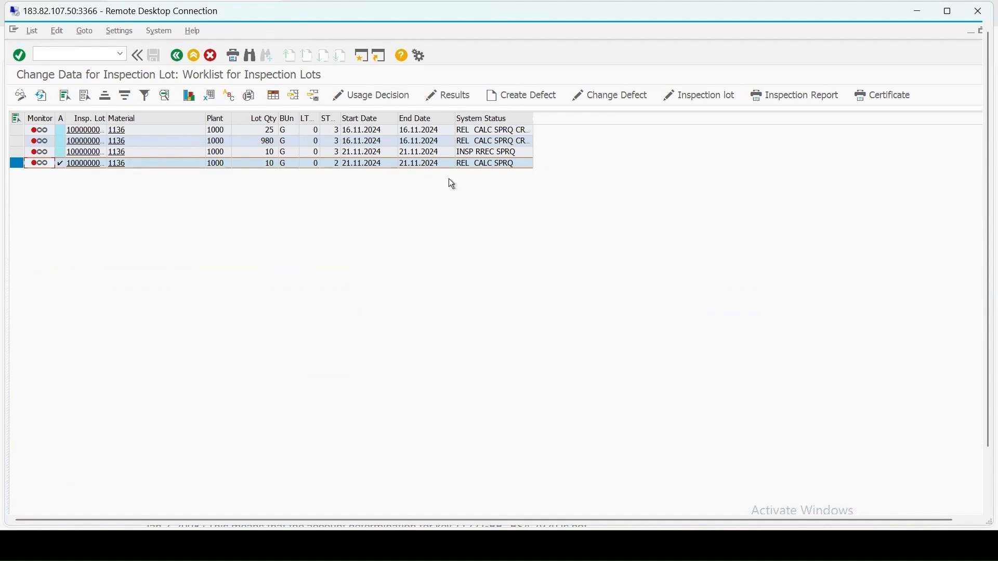
- Start creating a defect for the selected inspection lot with Inspection Lot as the assignment level
left_click(519, 95)
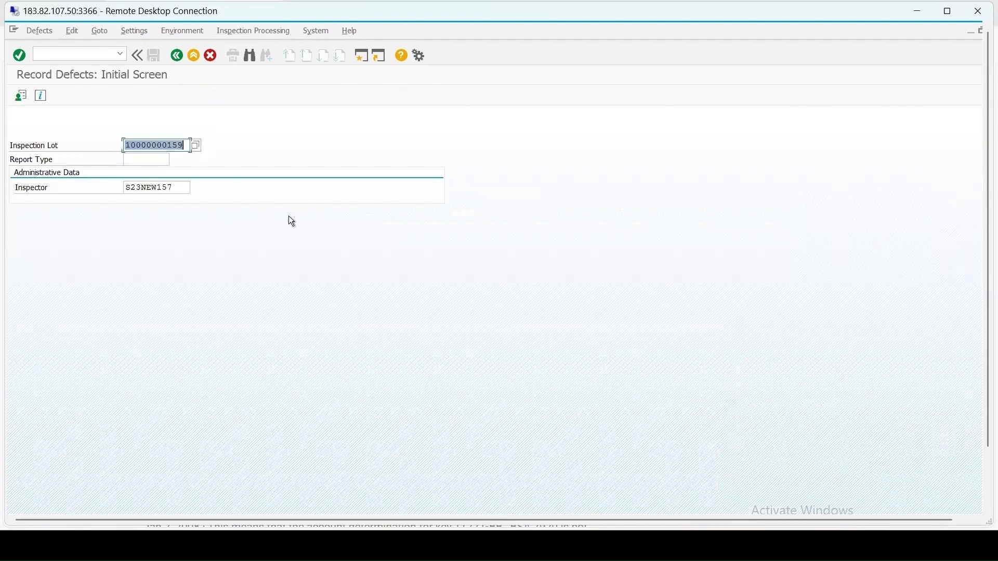
key("Return")
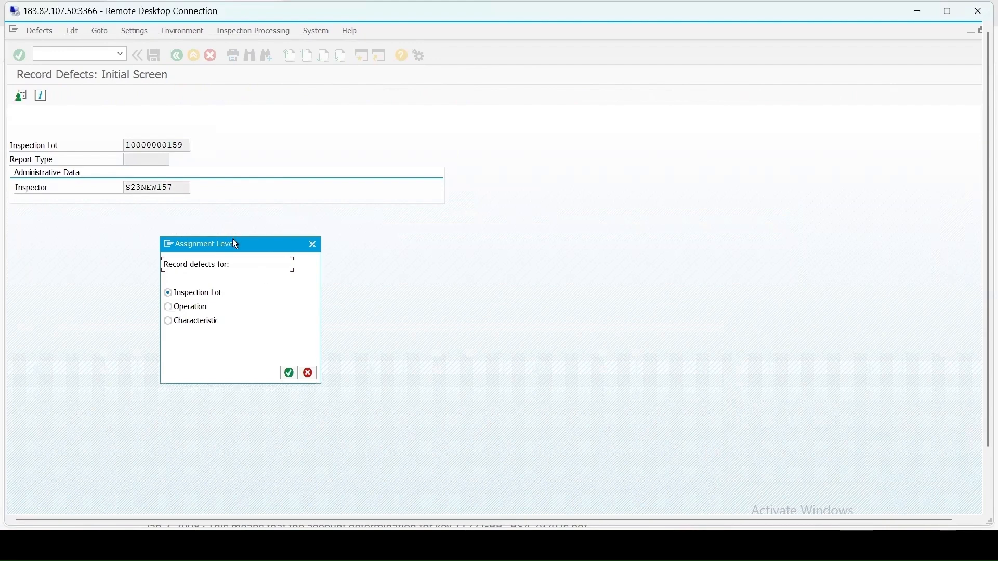
left_click_drag(238, 245, 413, 157)
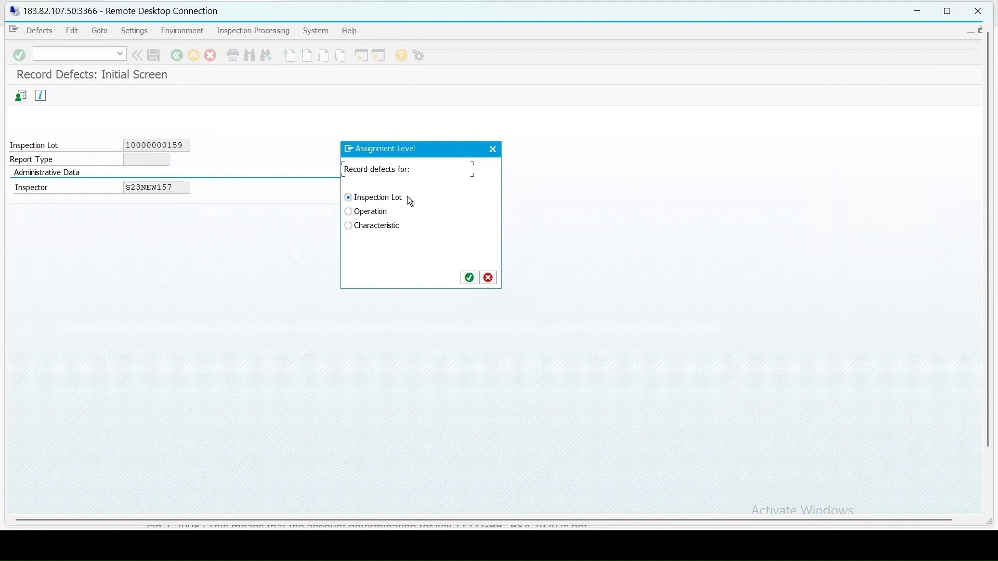
left_click(468, 279)
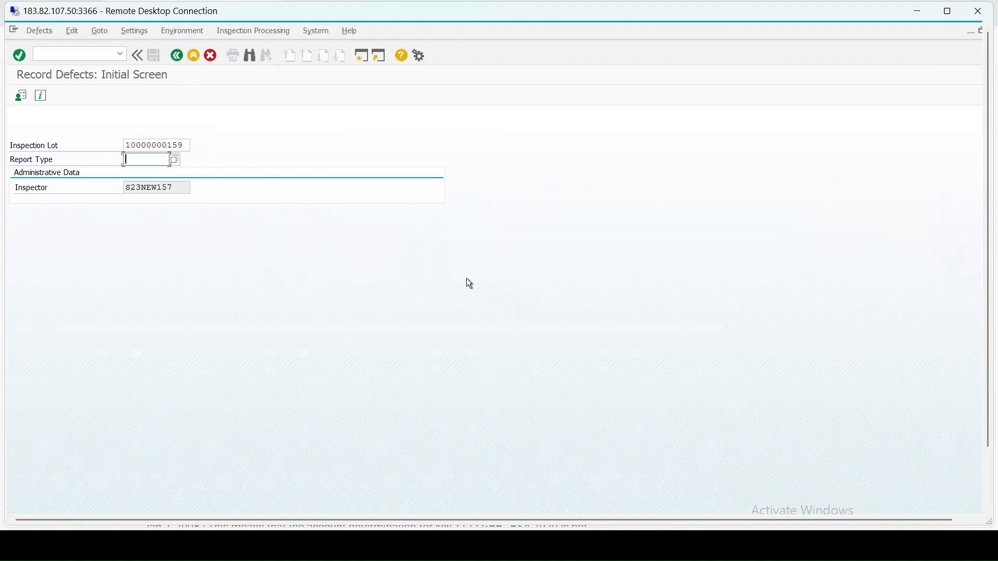
- Set the report type to 00000030 (Defect type, location, cause) and open defects recording at Inspection Lot level
left_click(174, 159)
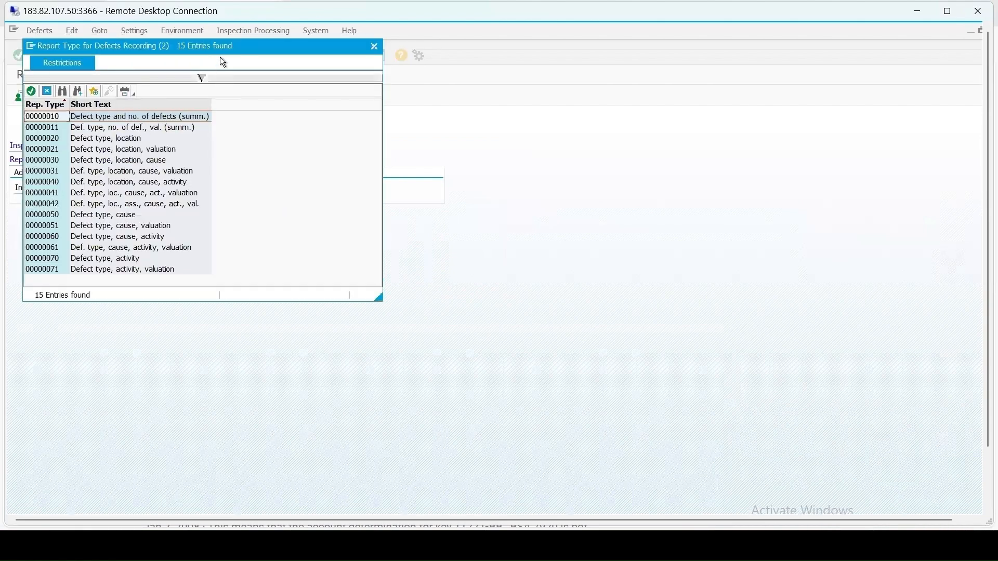
left_click_drag(226, 49, 599, 141)
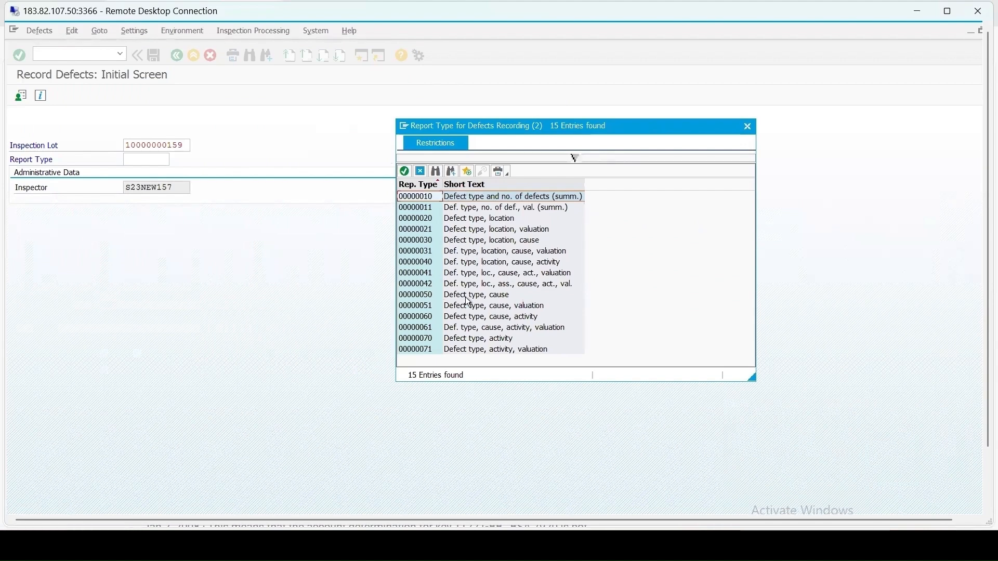
left_click(462, 221)
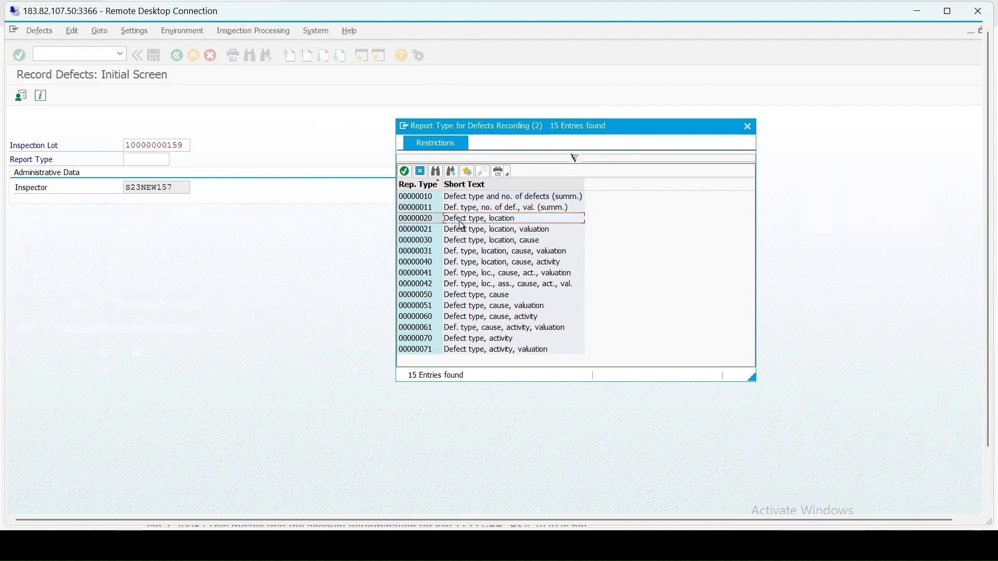
left_click(522, 243)
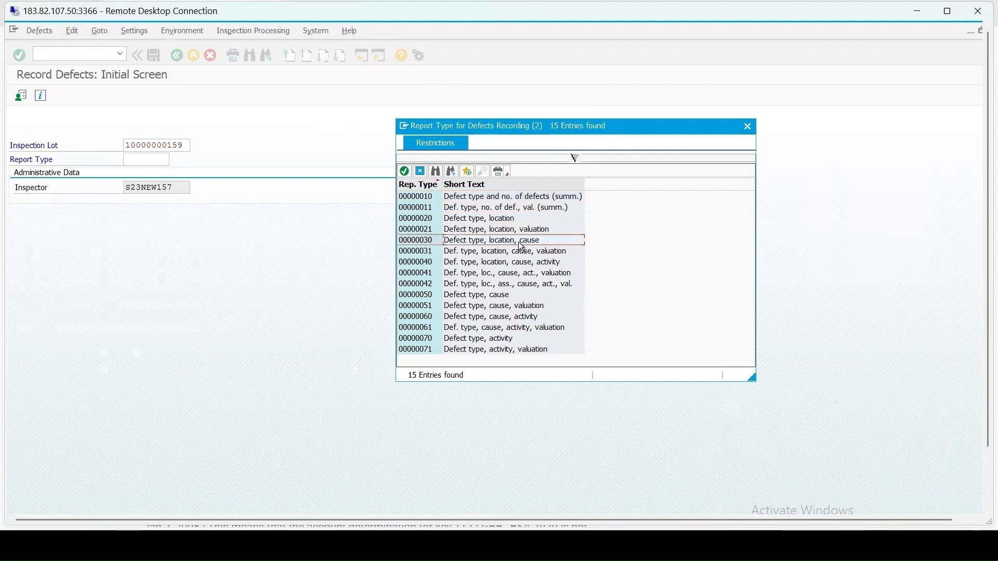
double_click(462, 243)
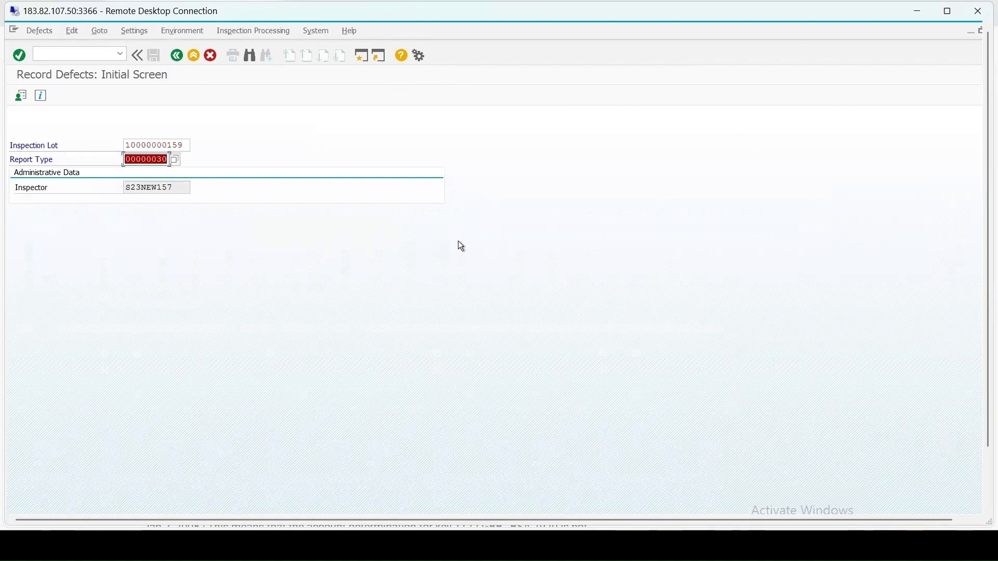
key("Return")
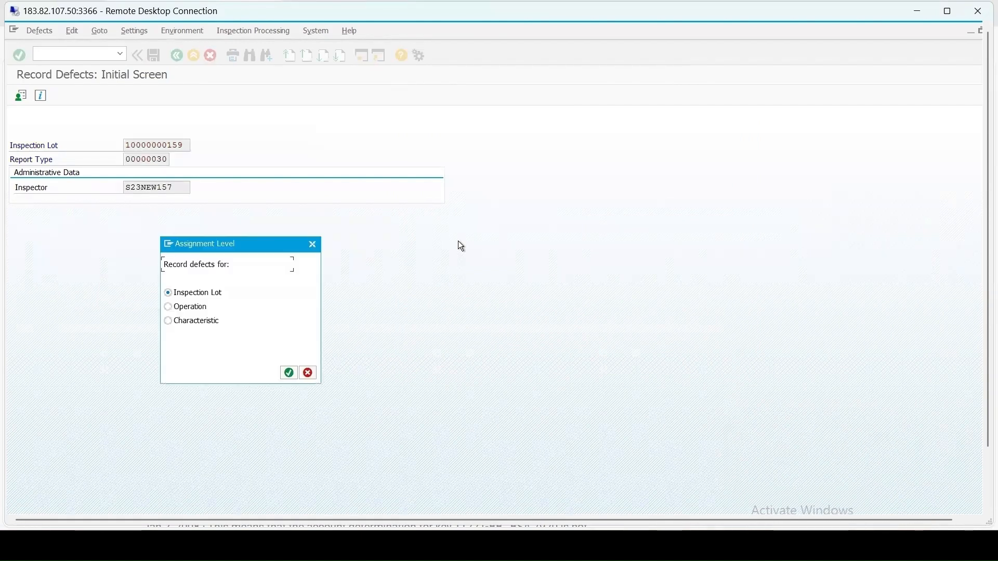
left_click(289, 373)
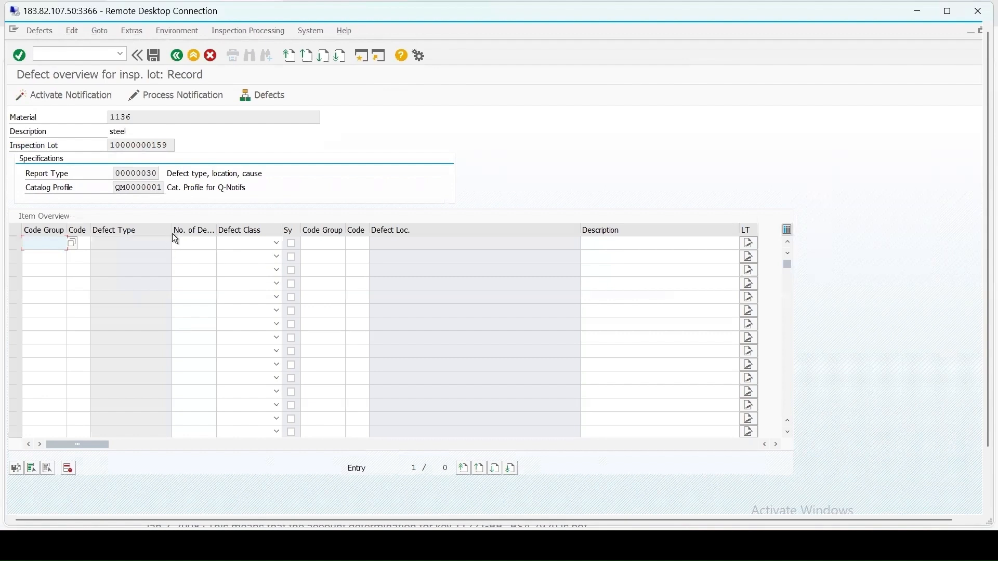
- Narrow the Defect Type column in the item overview and check the other available columns
left_click_drag(172, 232, 141, 231)
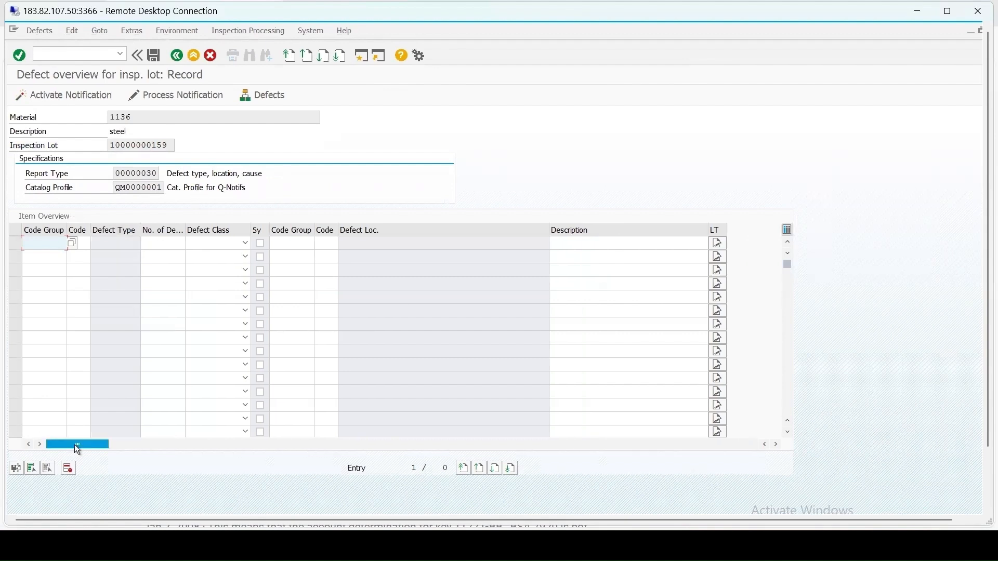
left_click_drag(74, 445, 136, 451)
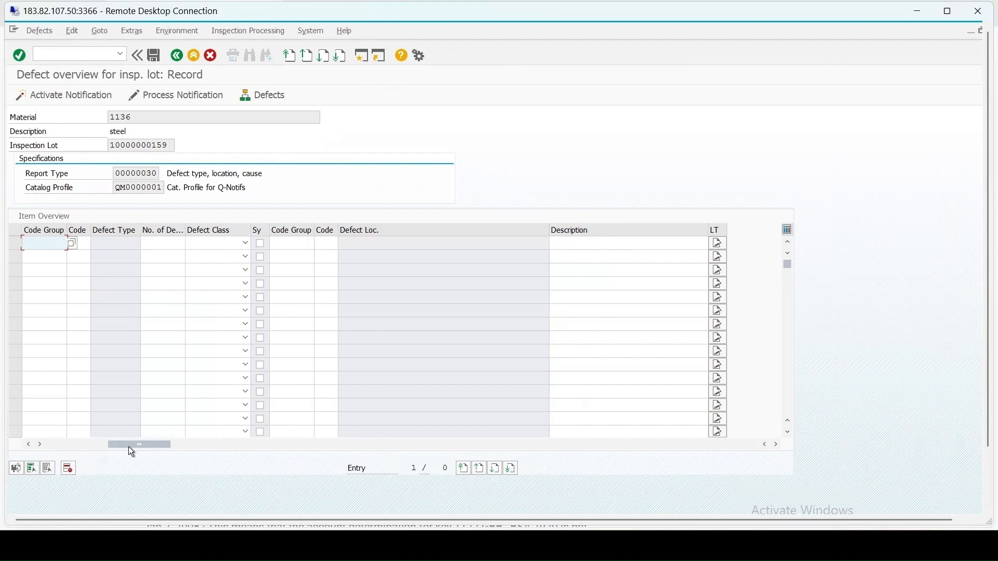
left_click_drag(129, 447, 8, 372)
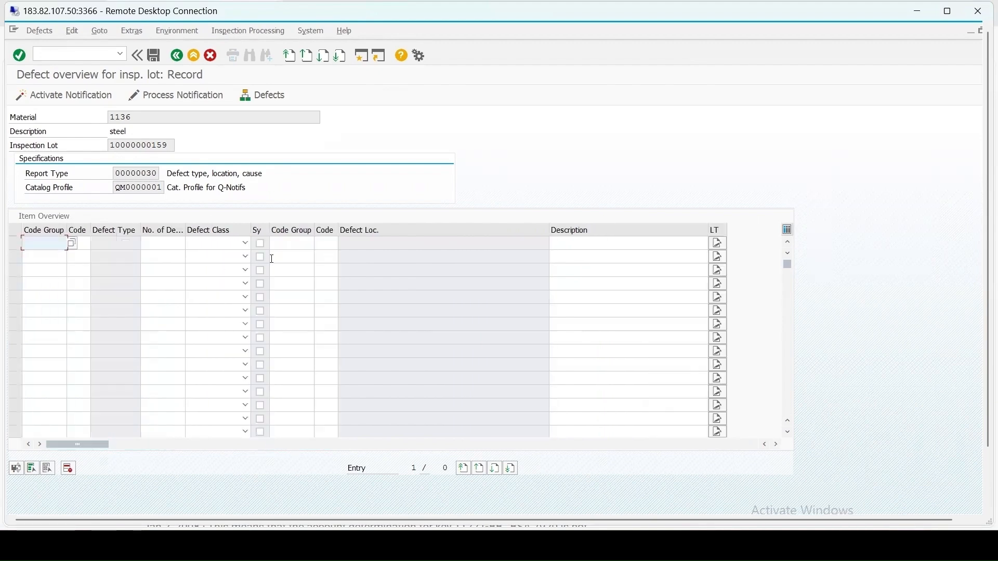
- Leave defects recording, examine the selected inspection lot's system statuses including the DEF entry, and return to the worklist
left_click(177, 56)
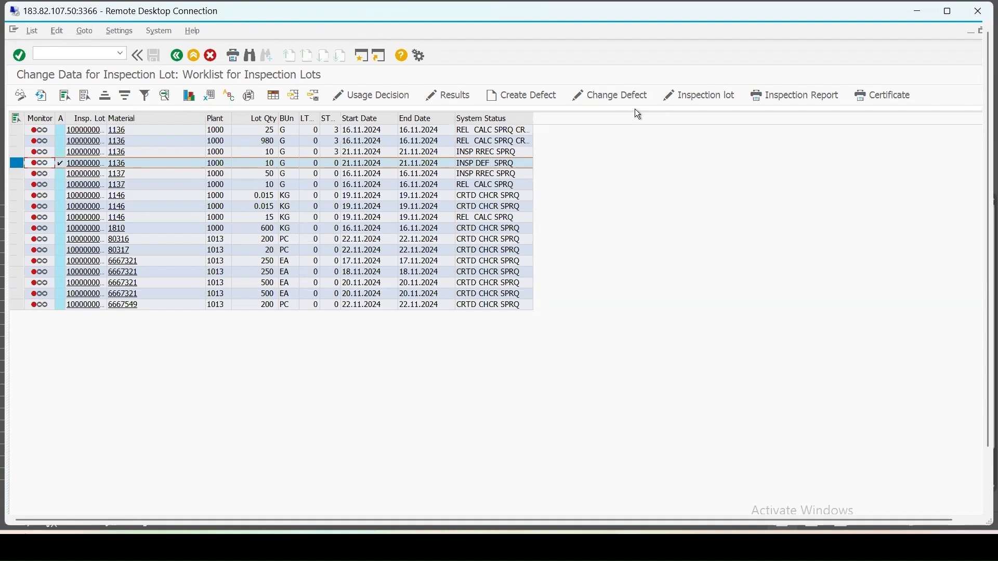
left_click(711, 95)
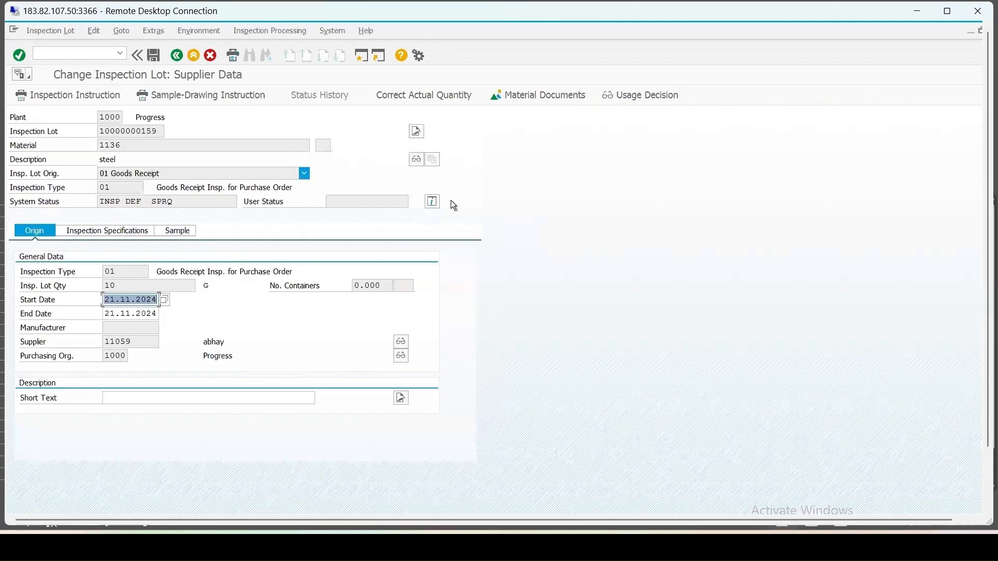
left_click(434, 203)
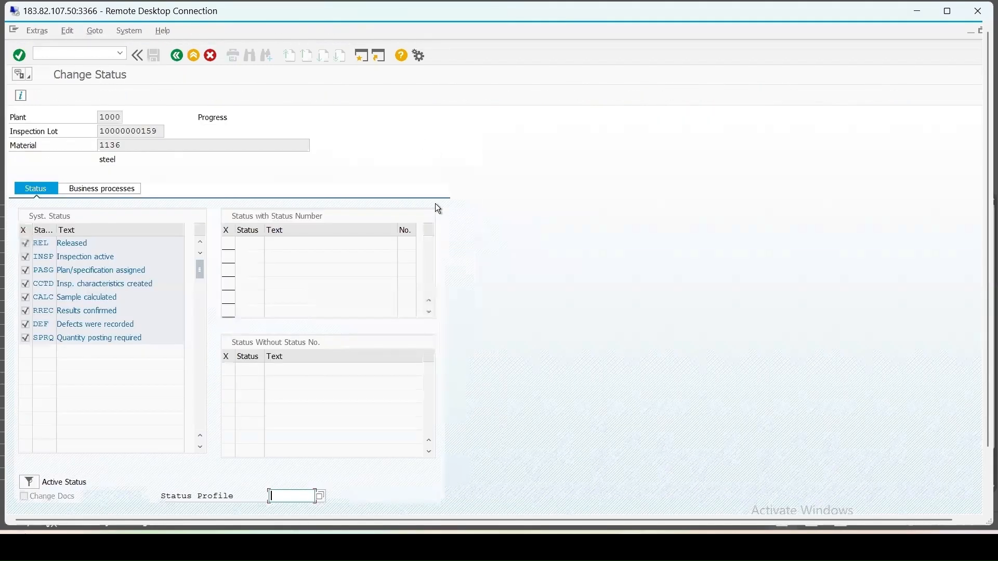
left_click_drag(152, 323, 20, 318)
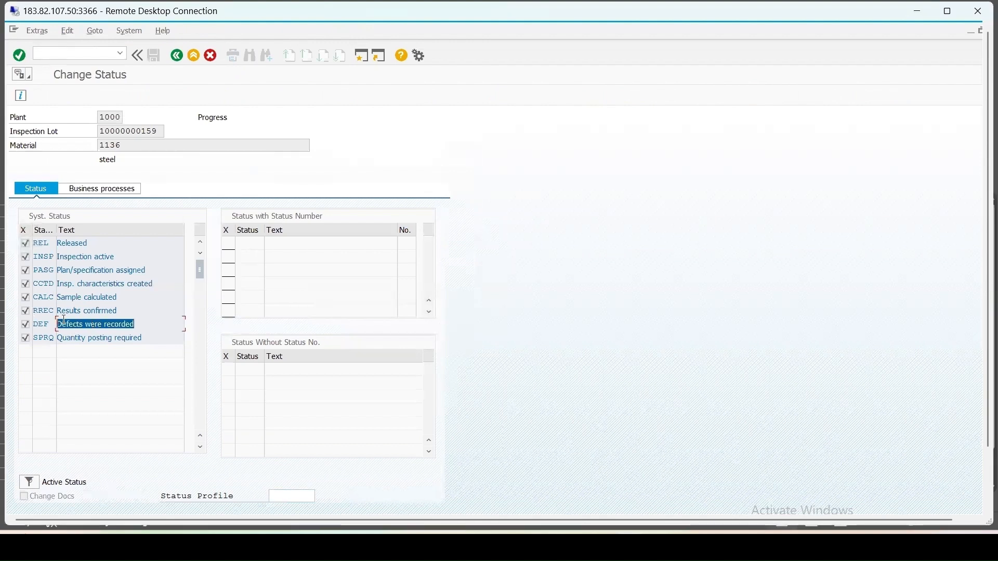
left_click(177, 56)
left_click(177, 56)
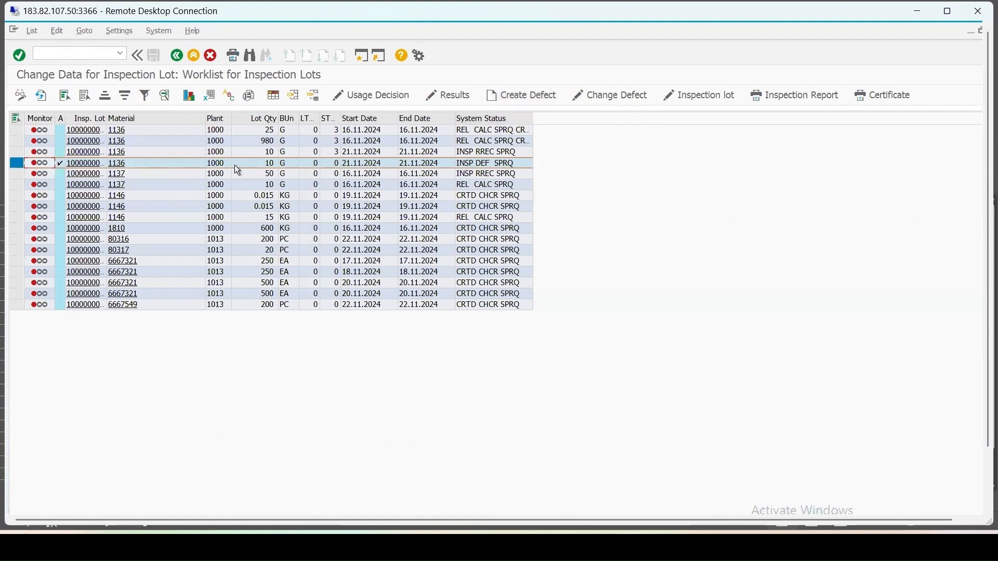
- Start creating a defect for the selected inspection lot and check which transaction code the Record Defects screen uses
left_click(524, 100)
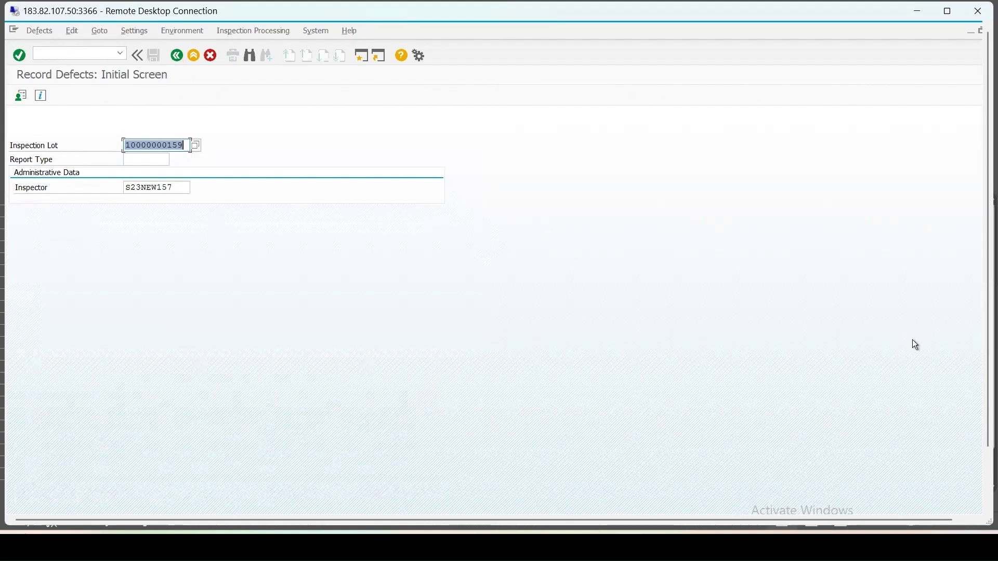
left_click_drag(988, 391, 988, 462)
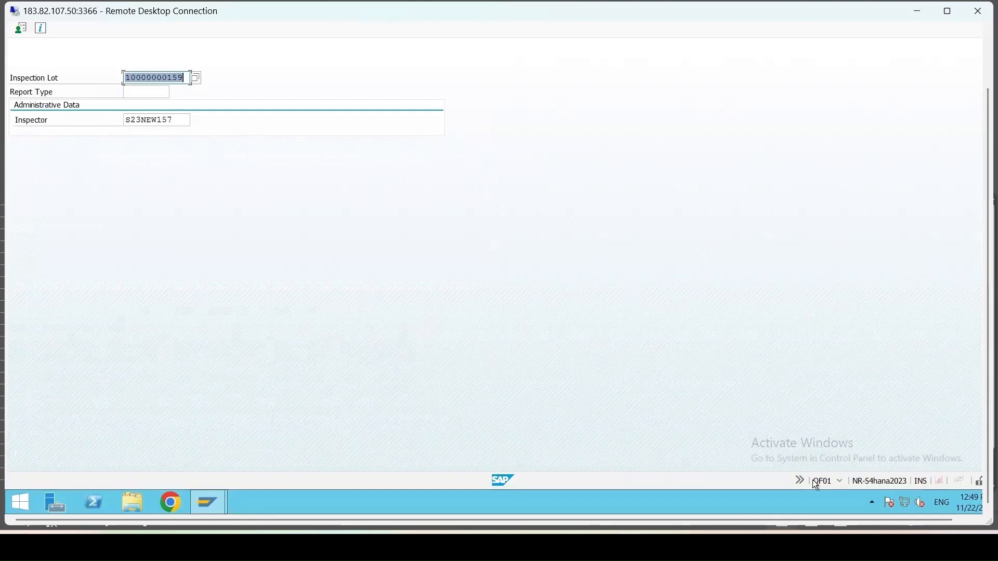
left_click(841, 483)
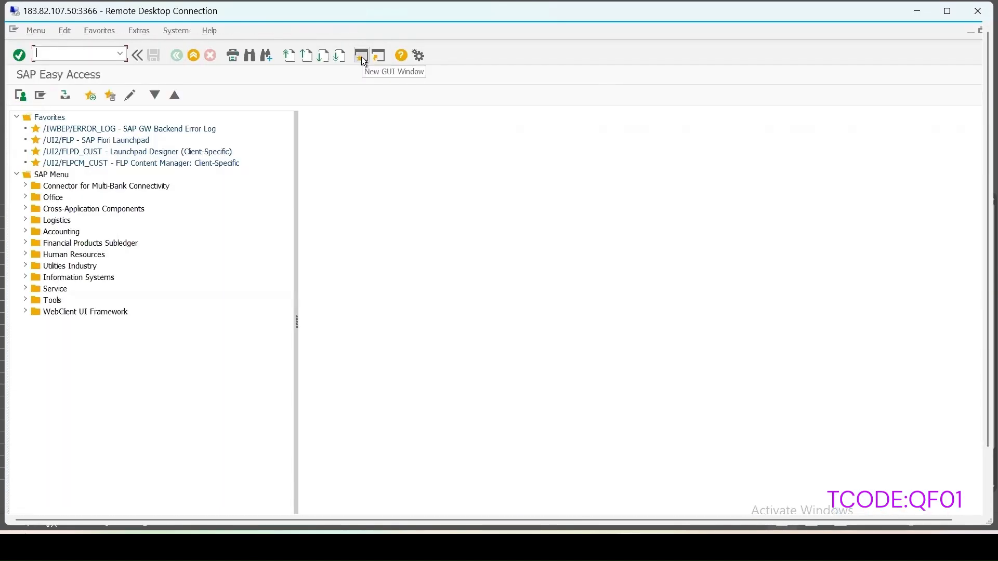
- Open transaction QF01 in a new SAP GUI window
type("qf0")
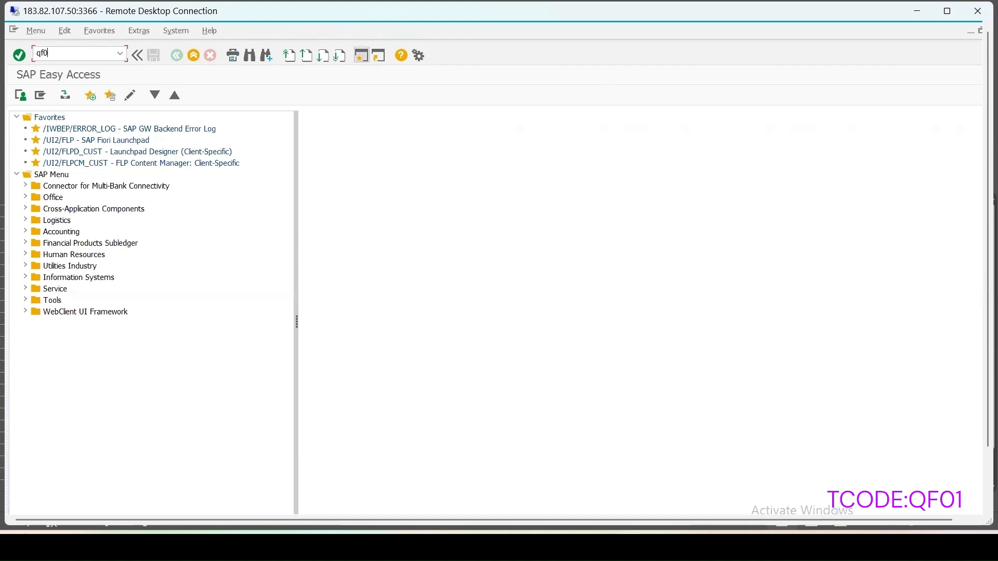
type("1")
key("Return")
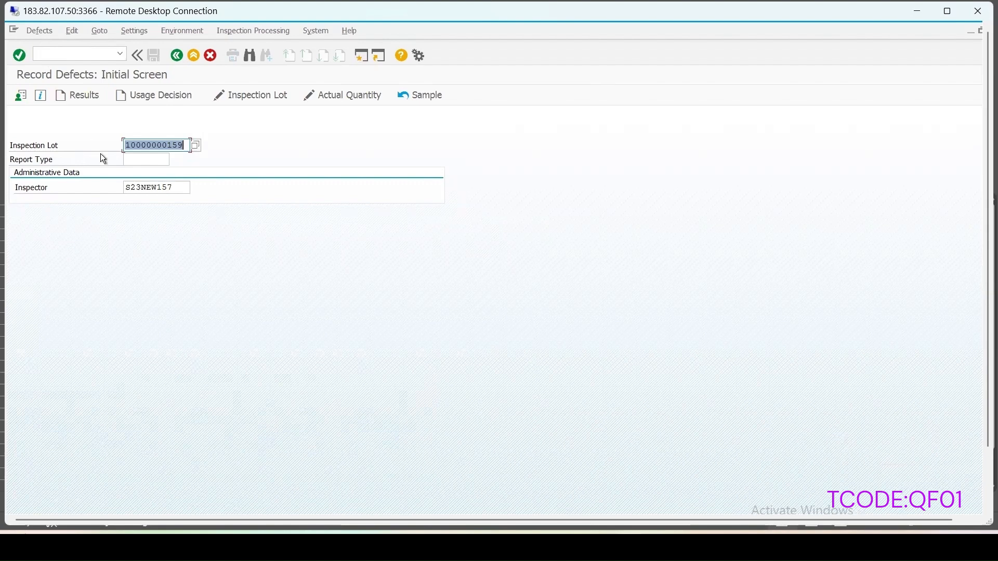
- Examine the available report types for defects recording and close the list without choosing one
left_click(170, 159)
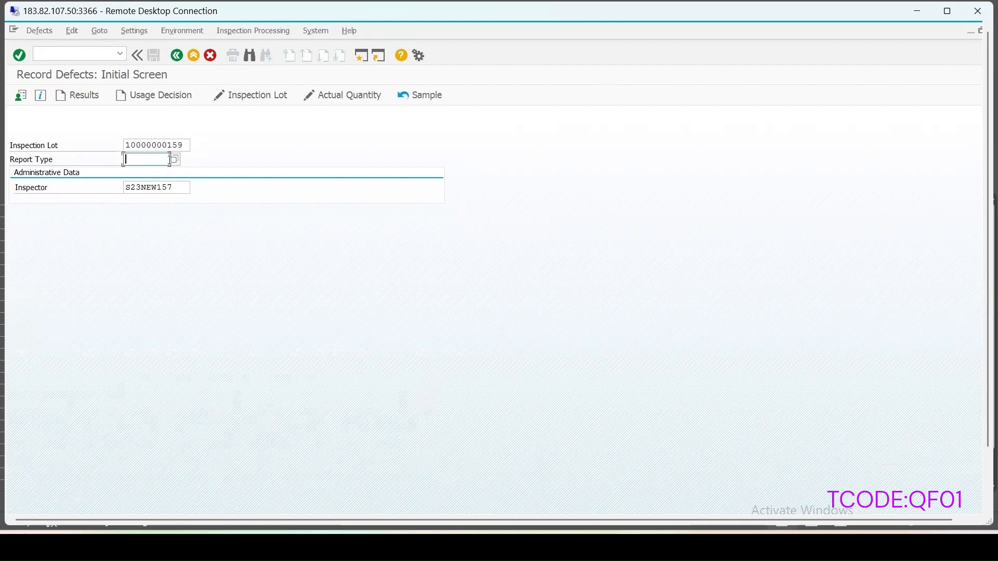
left_click(176, 160)
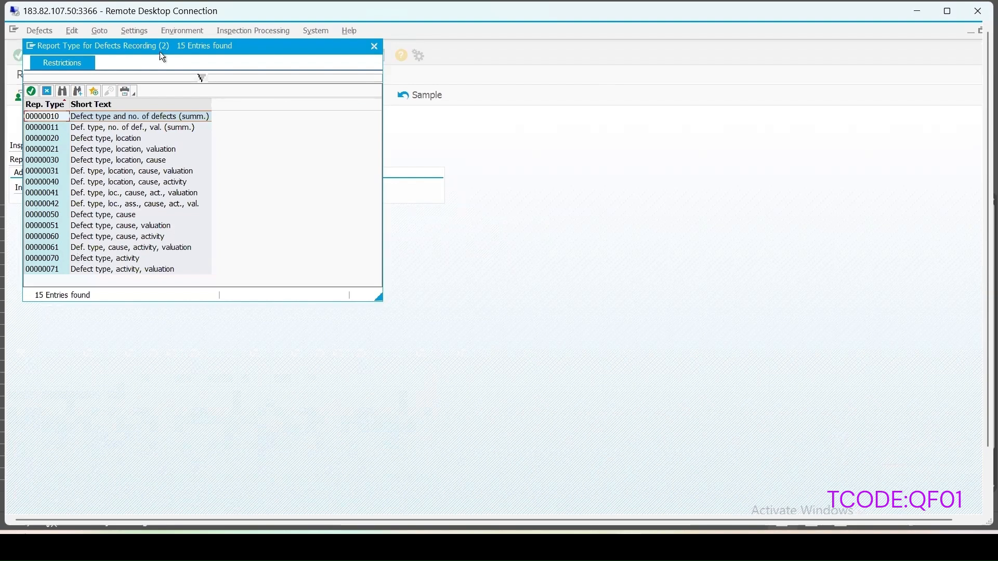
left_click_drag(181, 49, 372, 99)
left_click_drag(433, 95, 435, 96)
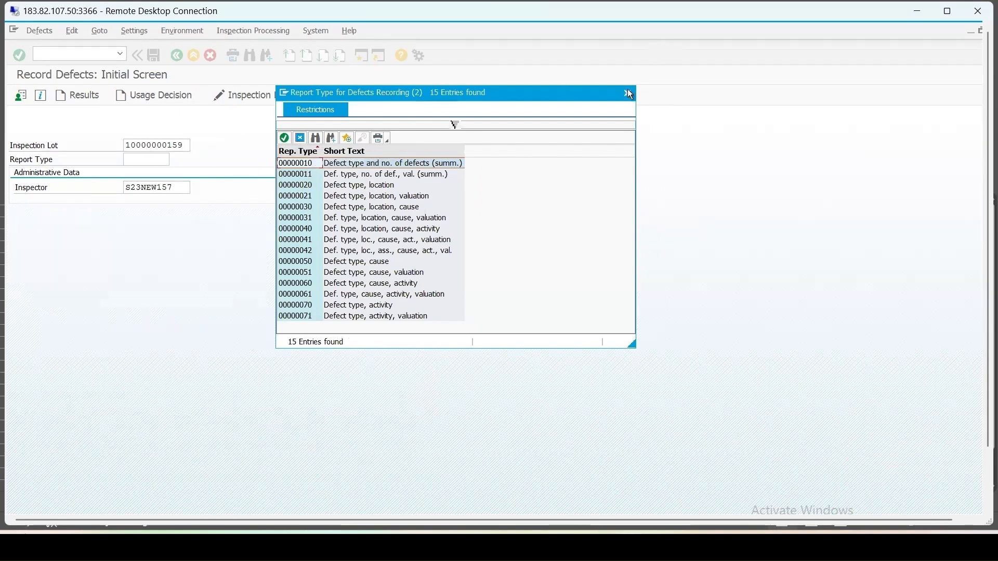
left_click(628, 94)
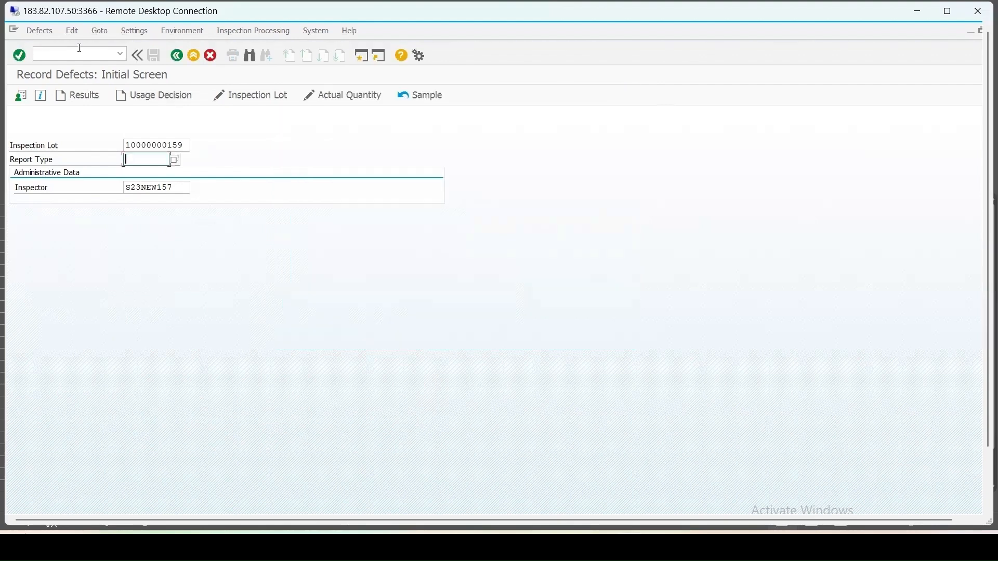
- Replace the Record Defects transaction with the Quality Management customizing, transaction QCC0
left_click(64, 52)
type("/nq")
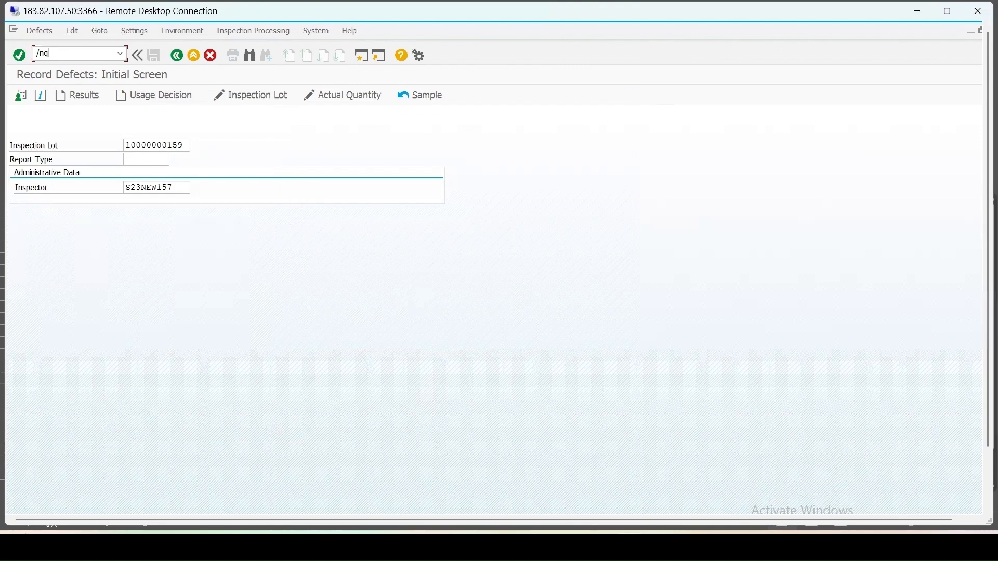
type("cc0")
key("Return")
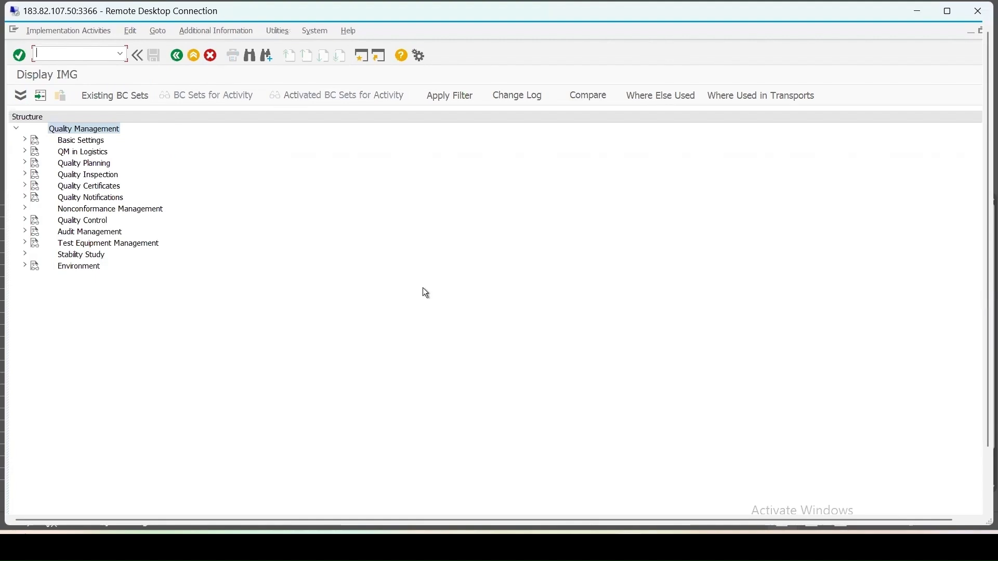
- Open the Define Notification Types activity for Defects Recording within Quality Notifications
left_click(23, 196)
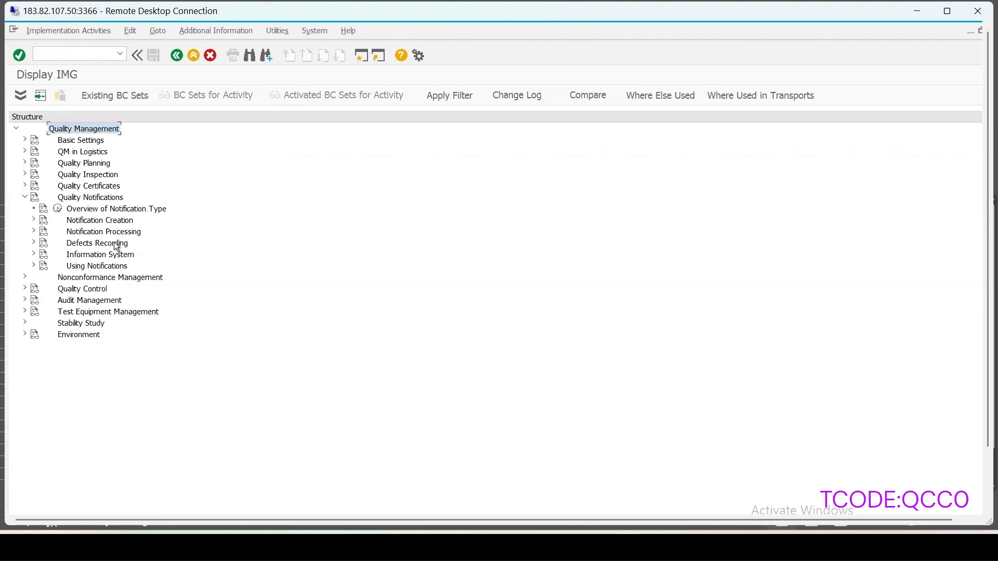
left_click(33, 243)
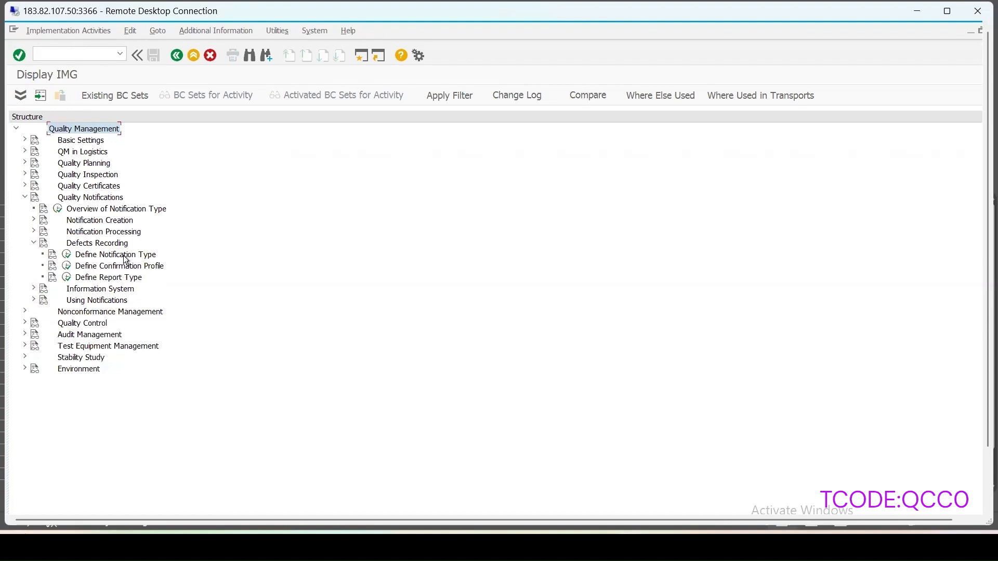
left_click(66, 255)
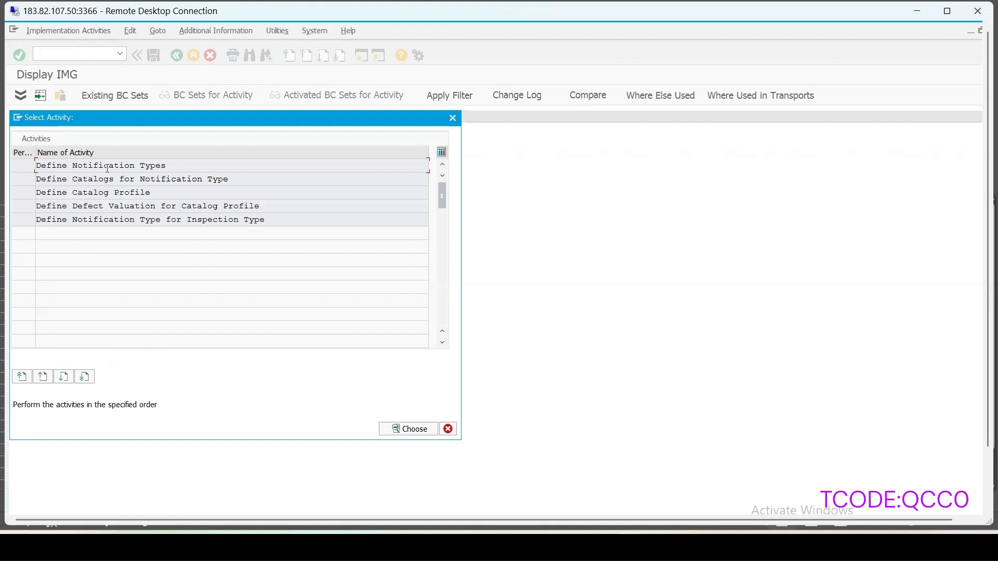
double_click(108, 168)
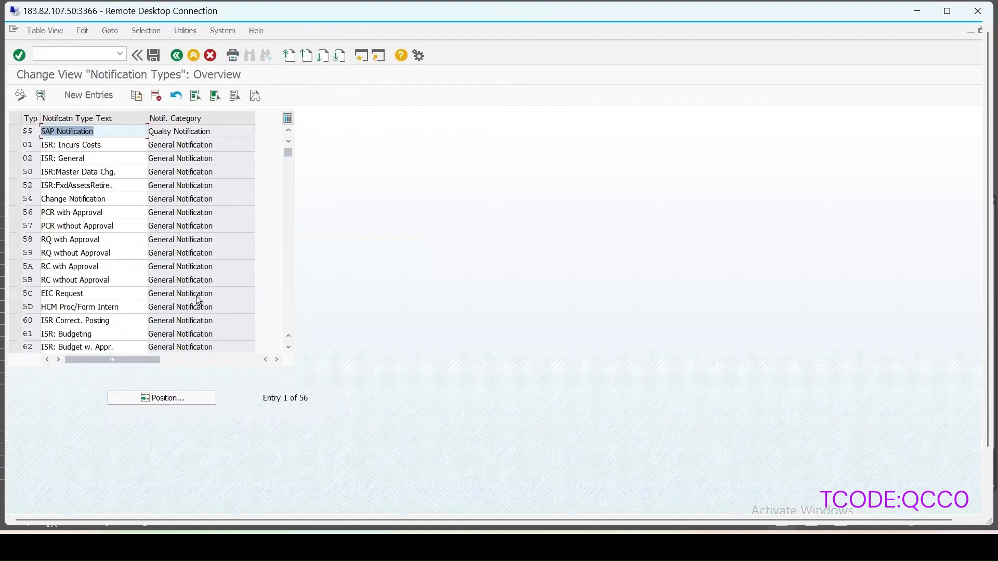
- Look up notification types Q1 and F1 in the notification types overview, then return to the activity selection
key("ctrl+f")
type("q1")
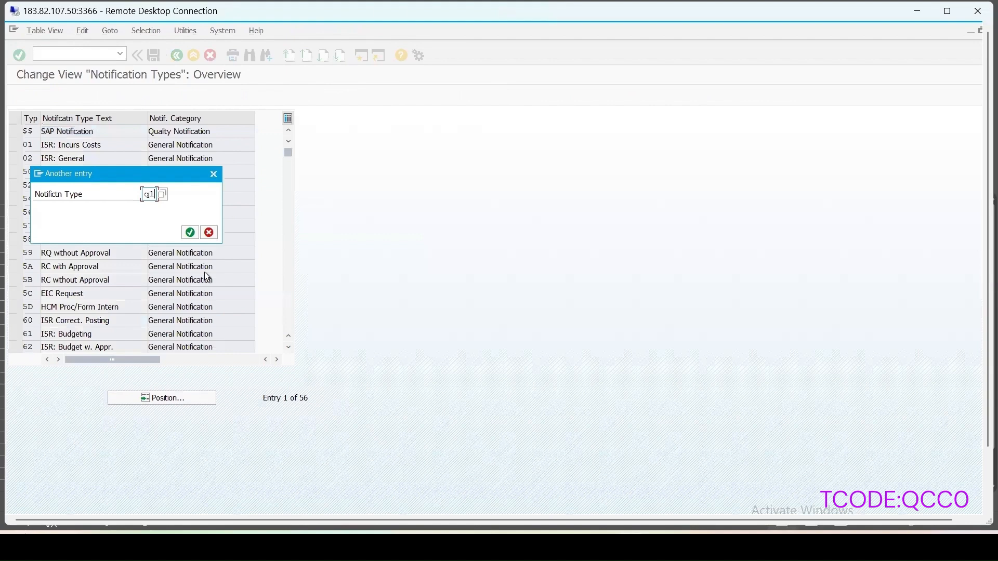
left_click(190, 232)
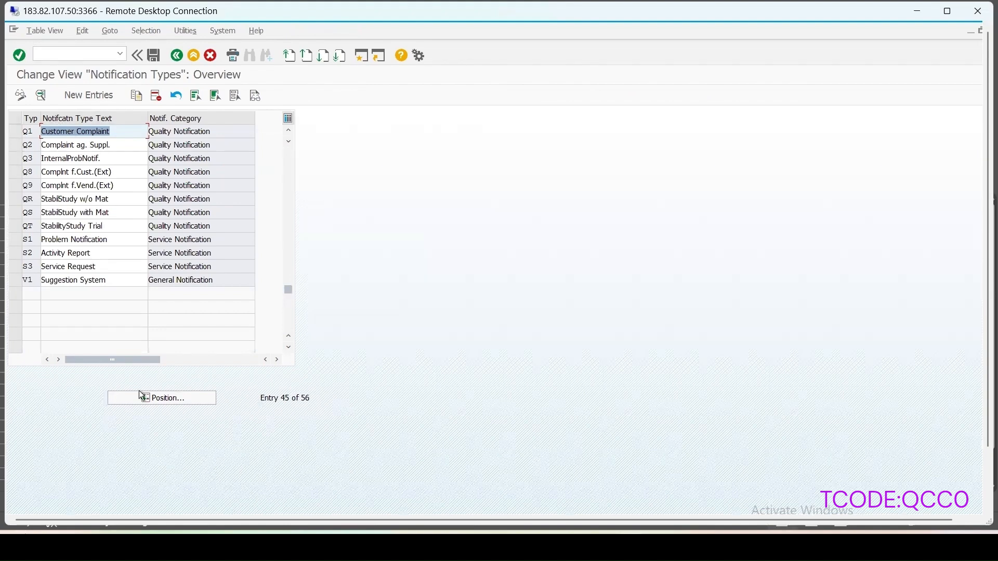
left_click(151, 403)
type("f1")
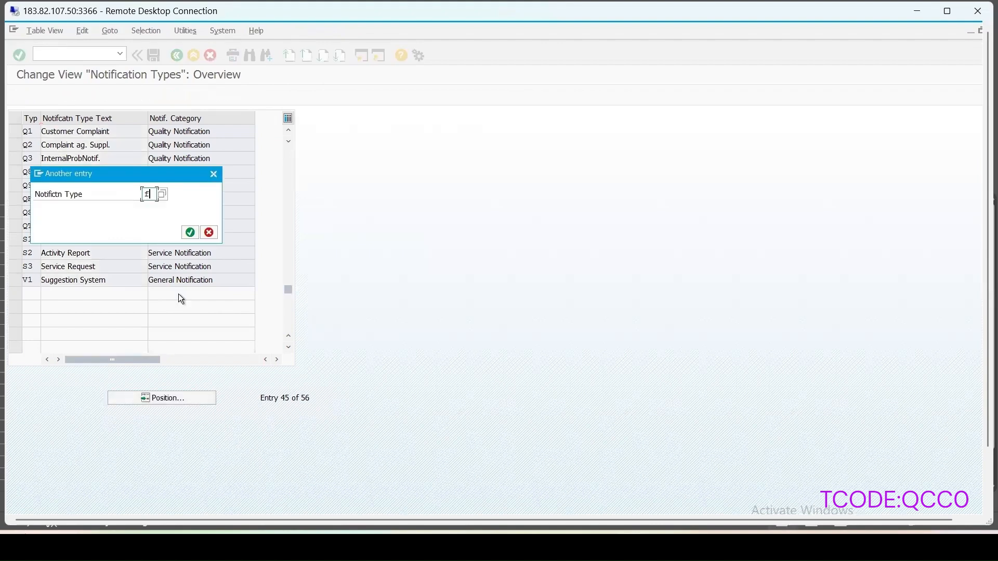
left_click(190, 232)
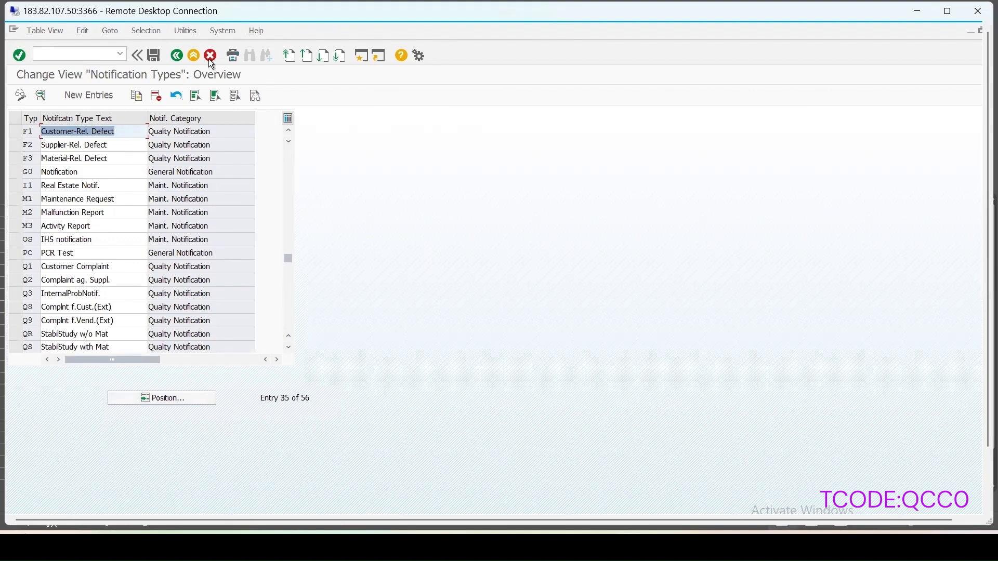
left_click(177, 56)
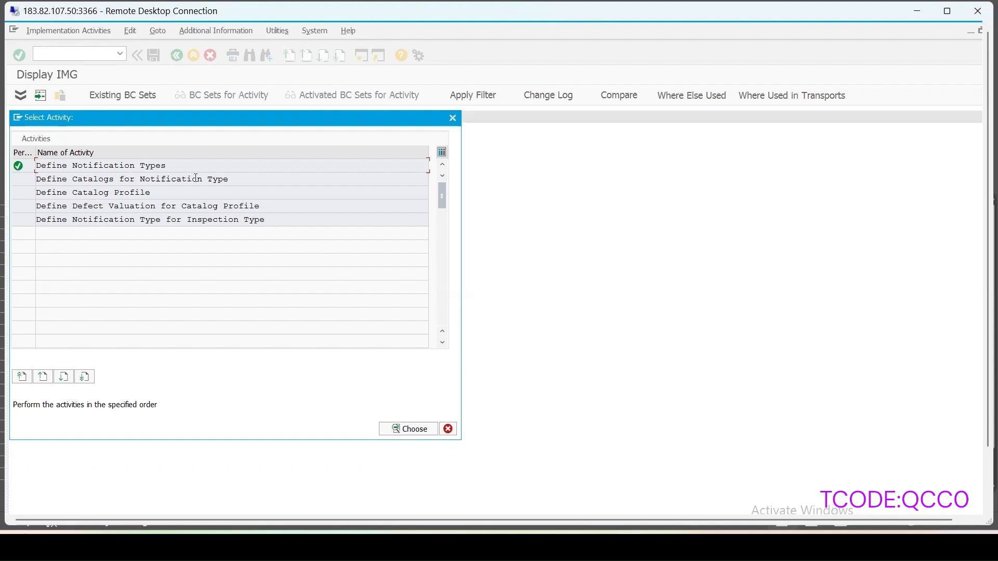
- Examine the catalog profile and catalog assignments of notification type F1 in Define Catalogs for Notification Type, then return to the activities
double_click(100, 179)
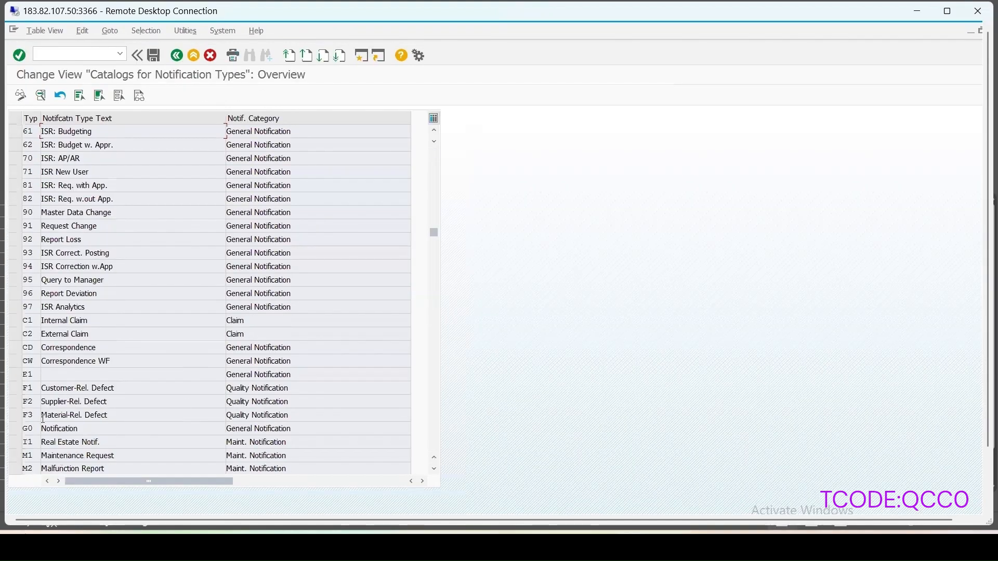
left_click(19, 388)
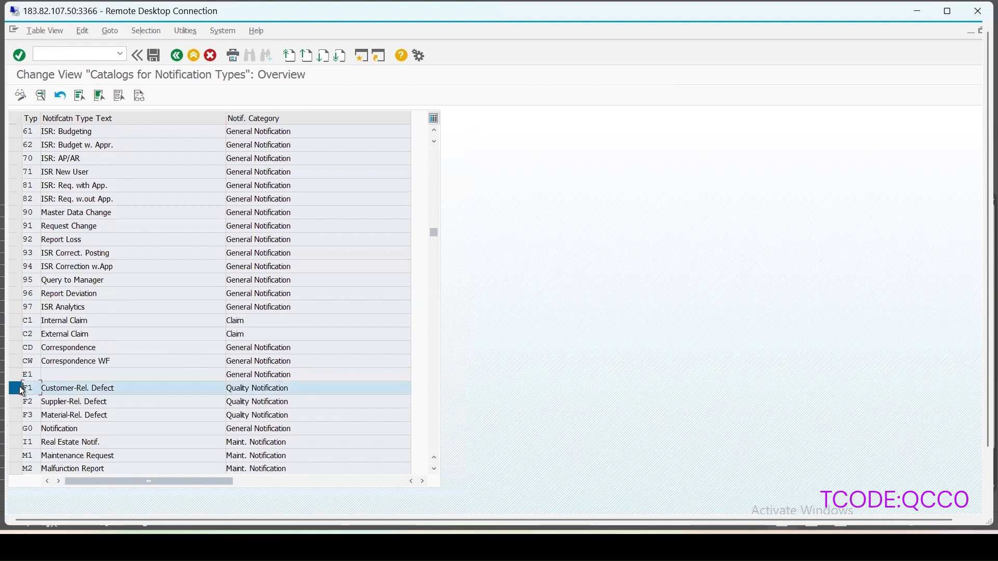
left_click(41, 95)
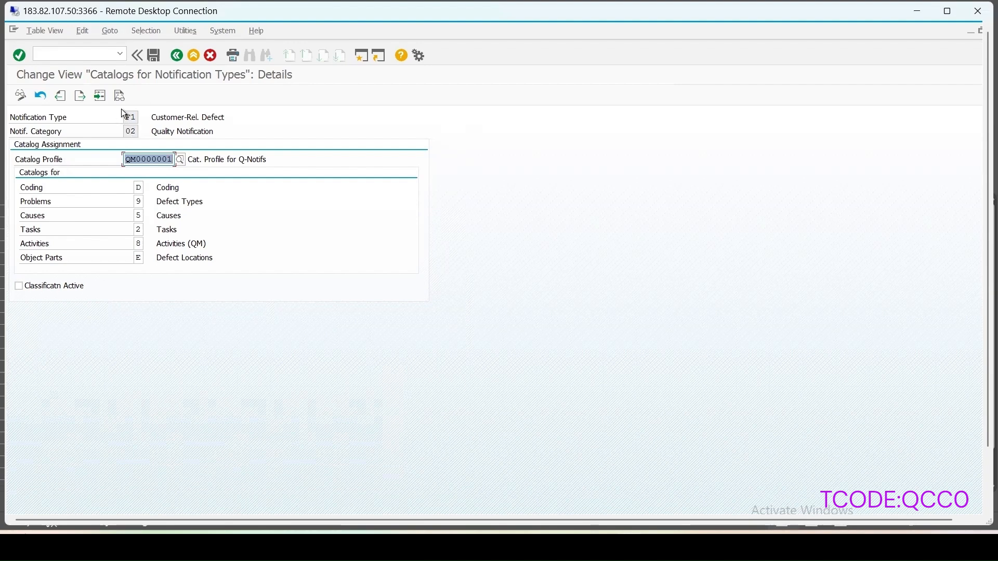
left_click_drag(136, 117, 117, 136)
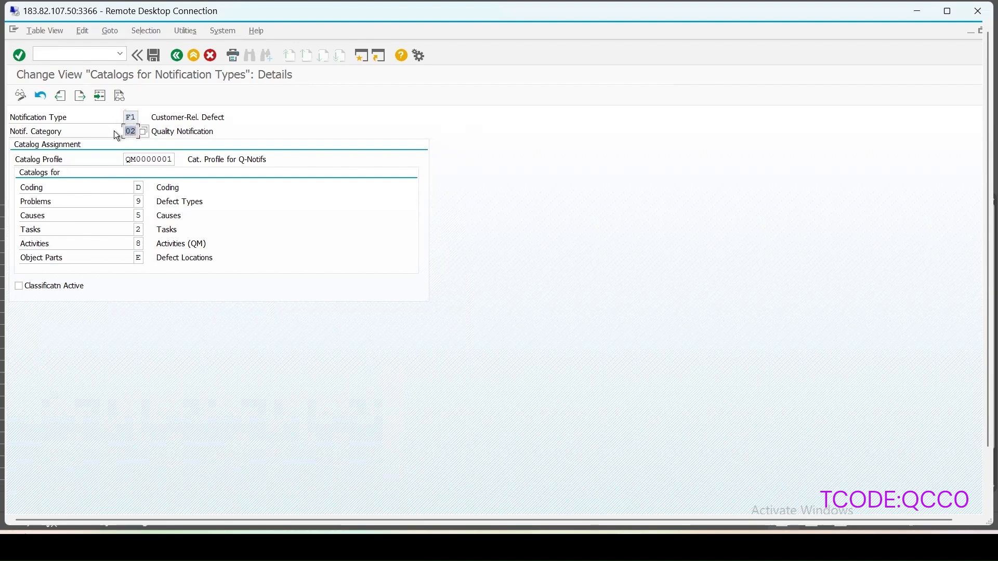
left_click(176, 54)
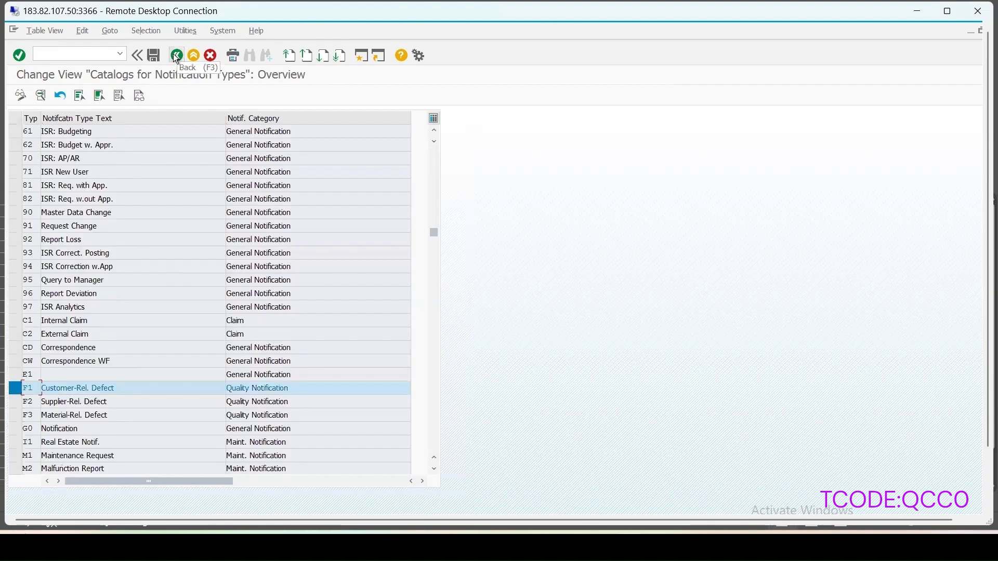
left_click(175, 55)
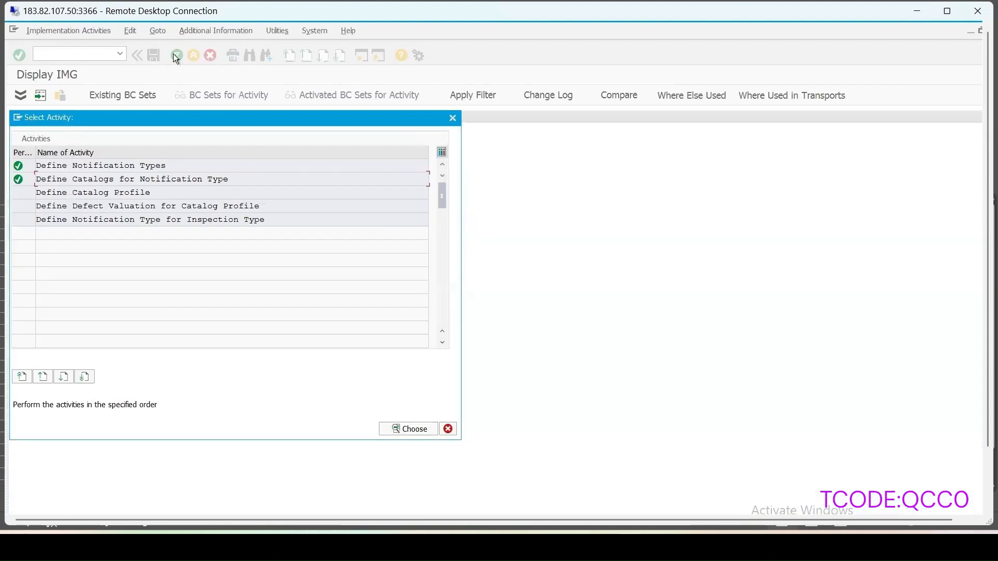
- Examine the catalogs and code groups of General Catalog Profile 000000001 in Define Catalog Profile, then return to the profile overview
double_click(89, 193)
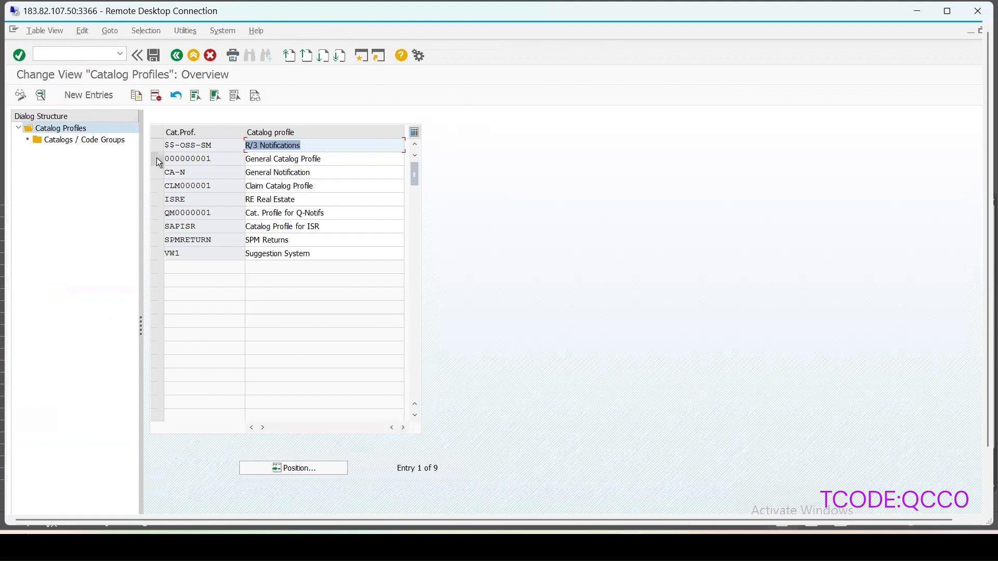
left_click(157, 159)
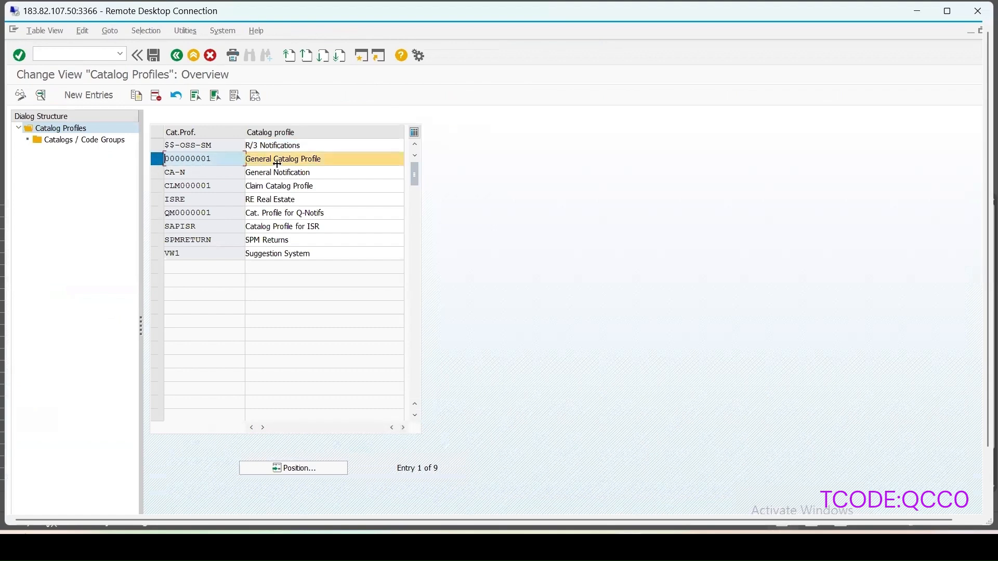
double_click(70, 142)
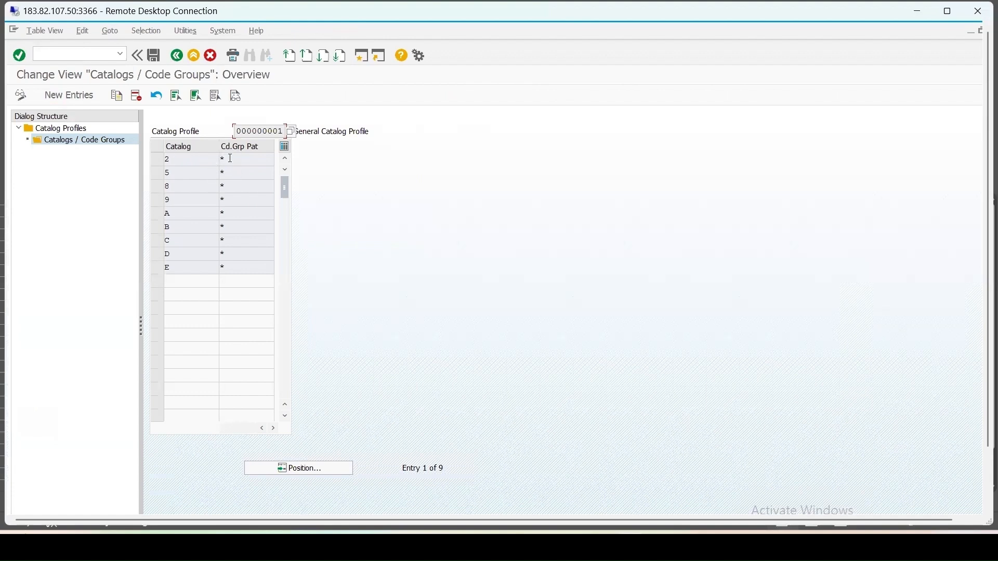
left_click(177, 55)
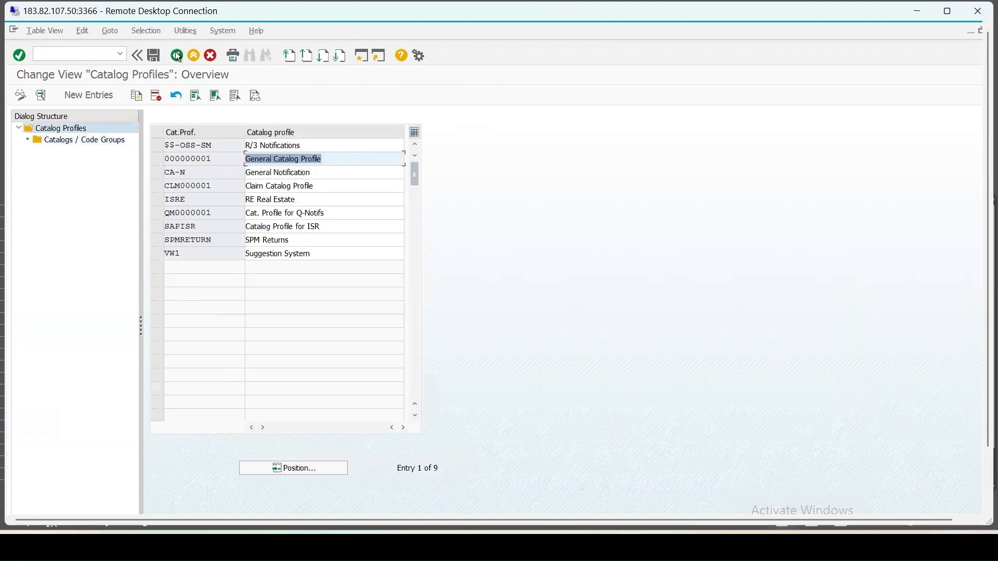
- Examine the settings of inspection type 01 in Define Notification Type for Inspection Type, then return to the customizing structure
left_click(177, 55)
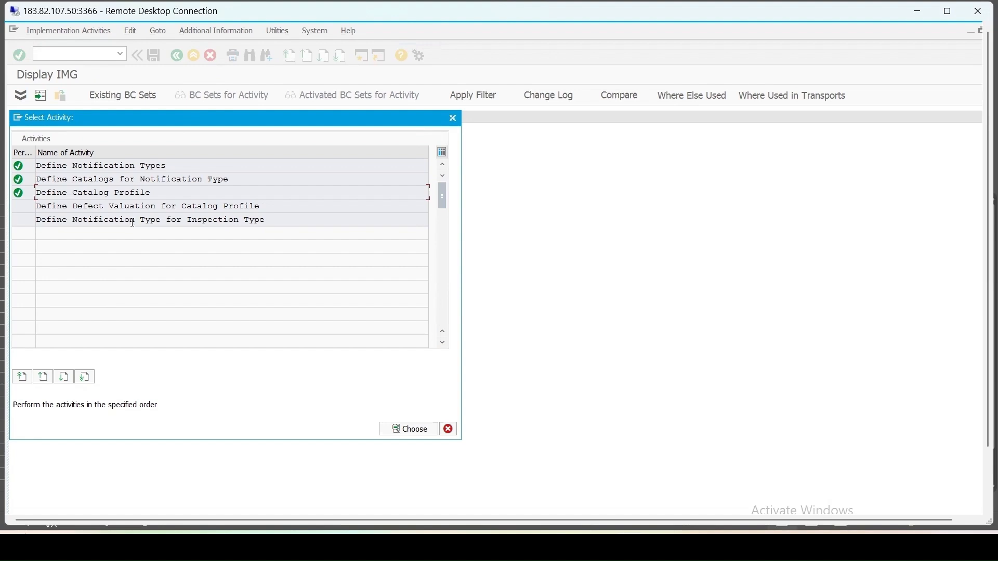
double_click(133, 221)
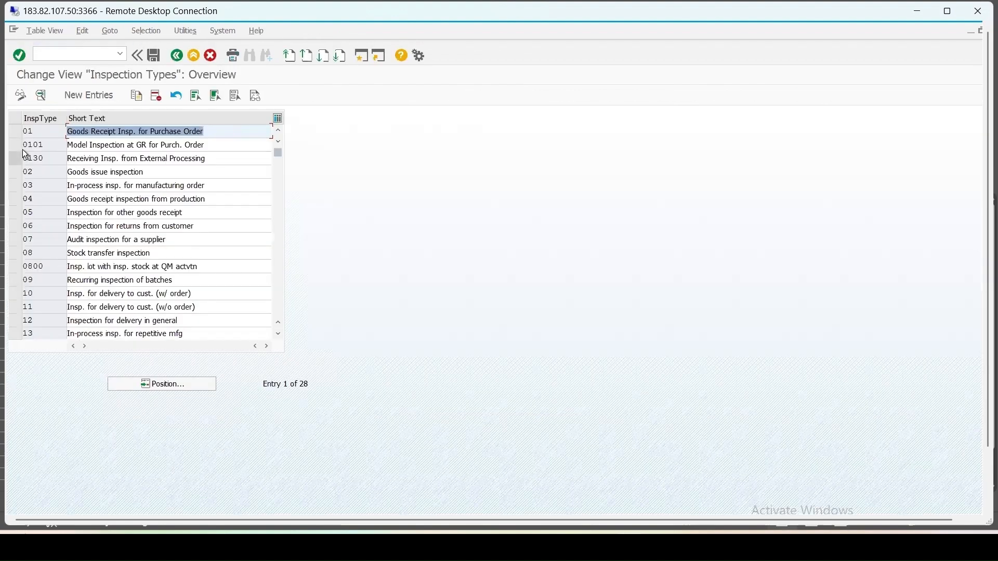
left_click(15, 132)
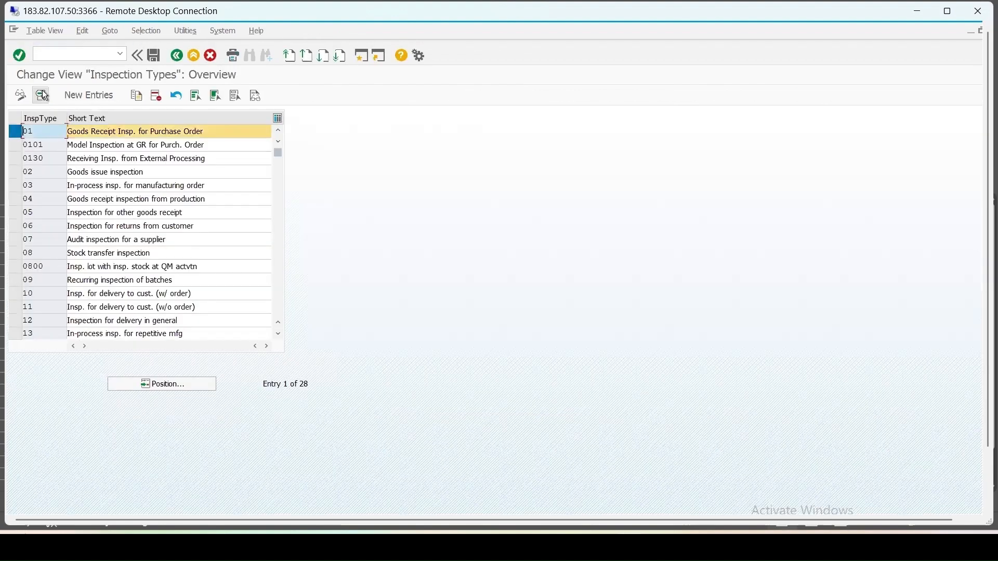
left_click(41, 95)
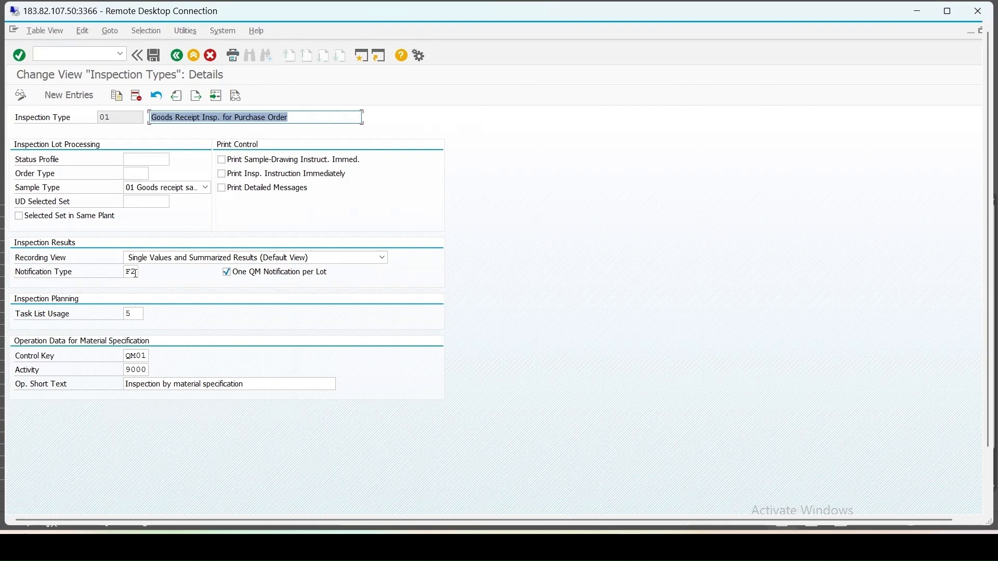
left_click(177, 54)
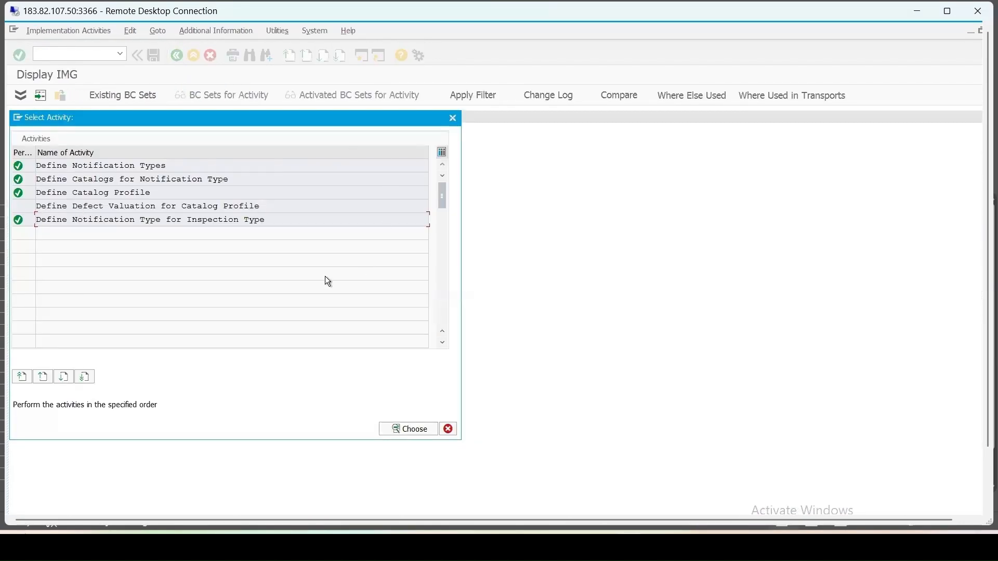
left_click(799, 122)
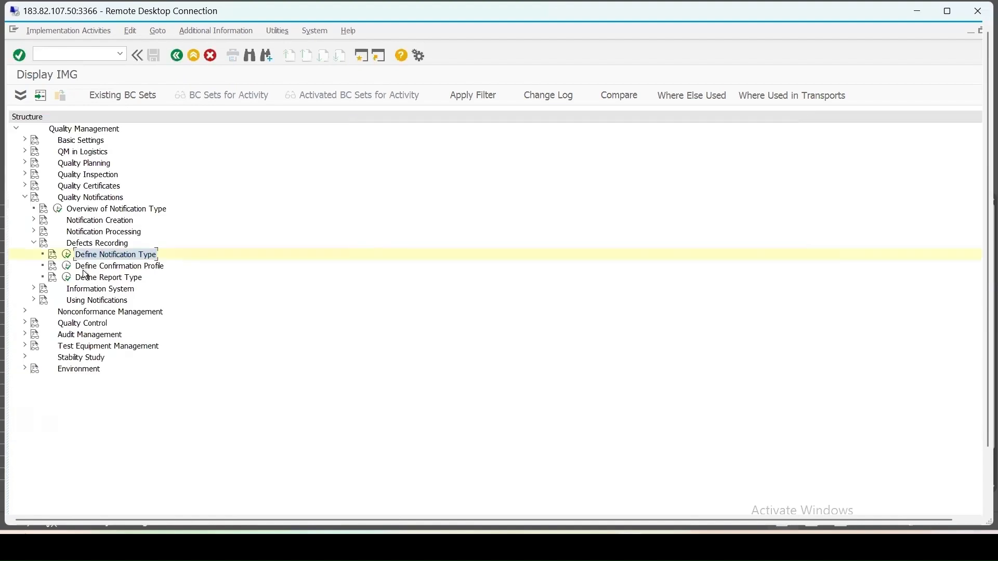
- Examine the entry settings of confirmation profile 0051 in Define Confirmation Profile, then return to the customizing structure
left_click(68, 270)
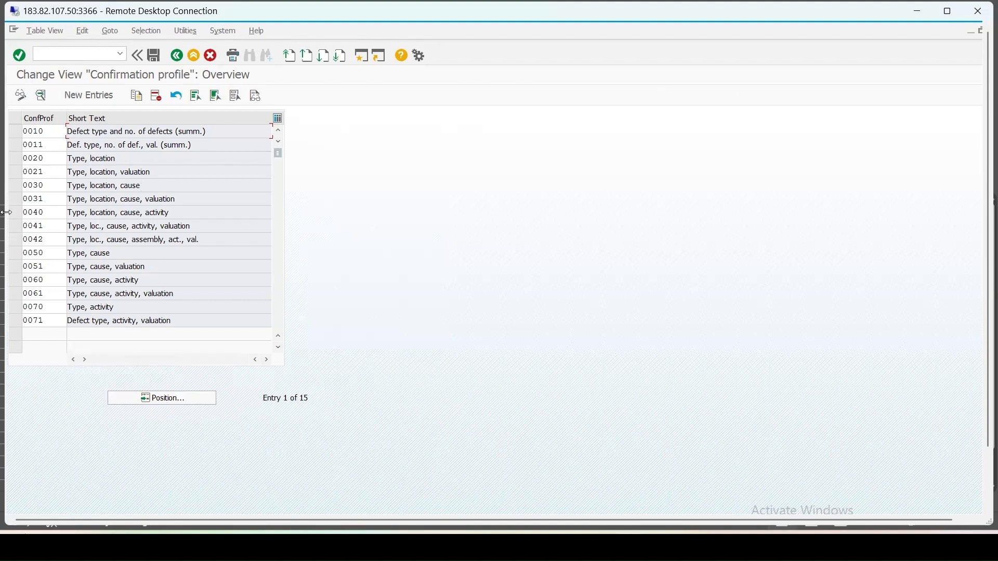
left_click(16, 268)
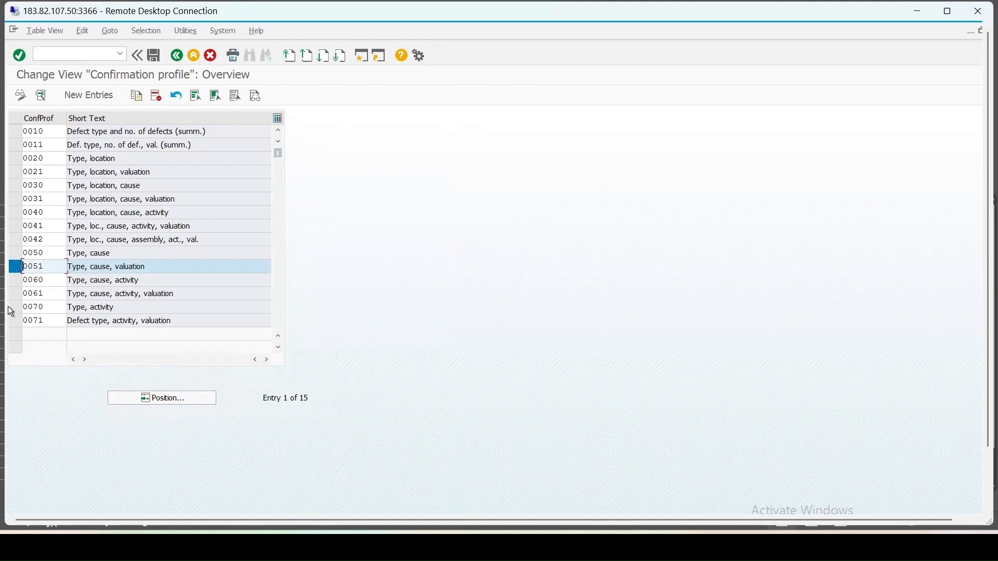
left_click(40, 96)
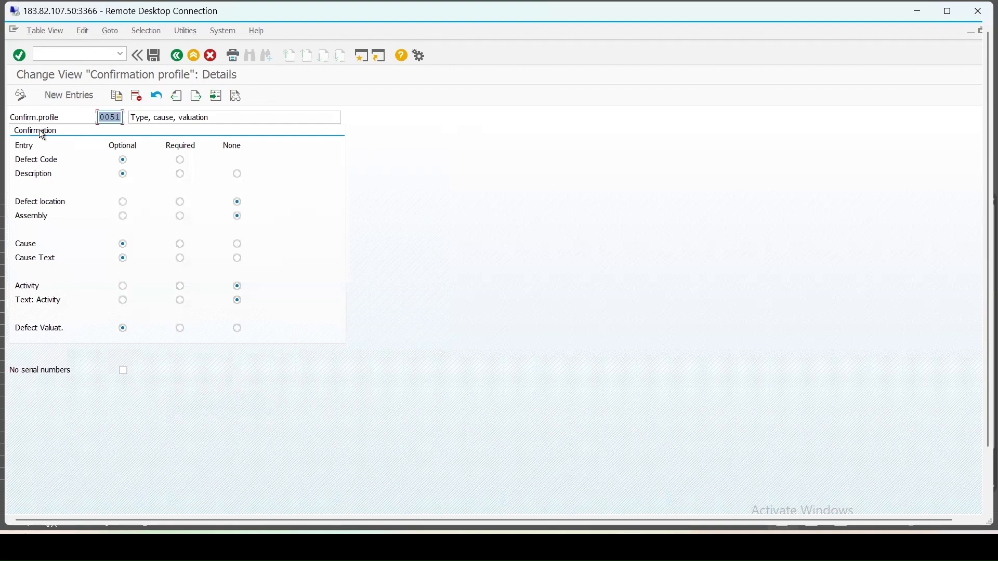
left_click(177, 56)
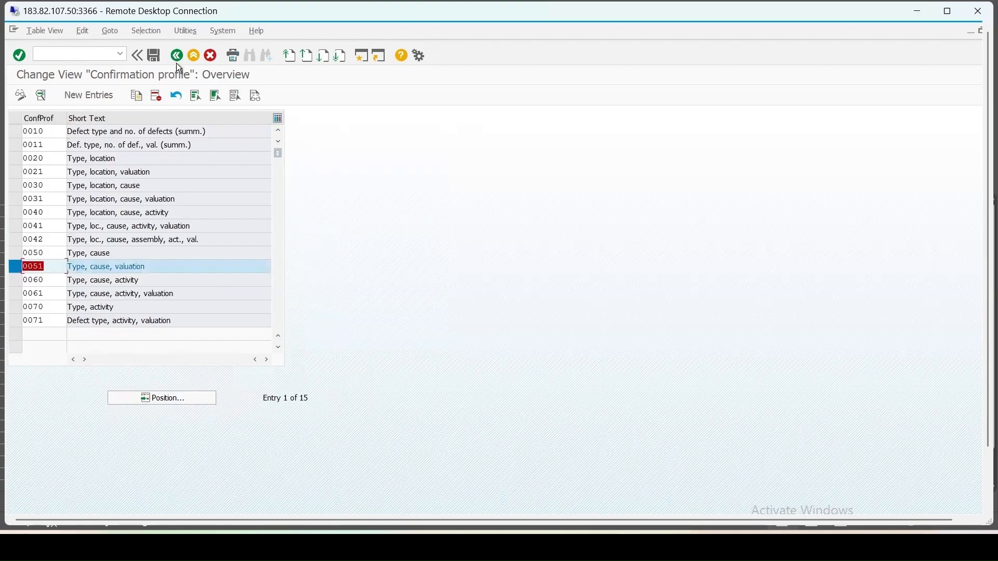
left_click(177, 55)
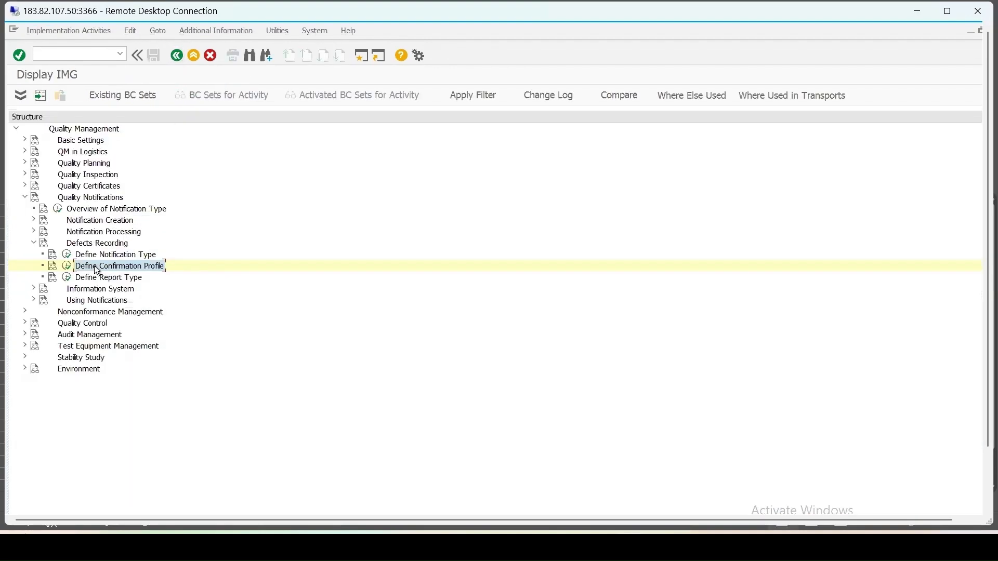
- Open Define Defect Report Type under Define Report Type and review report types 00000010 and 00000020 in the overview
left_click(67, 279)
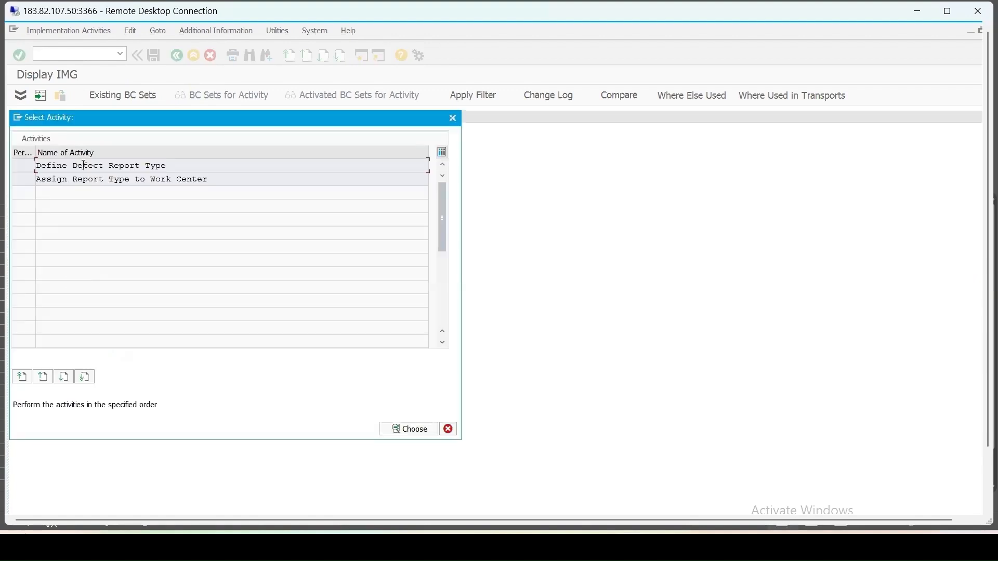
double_click(86, 165)
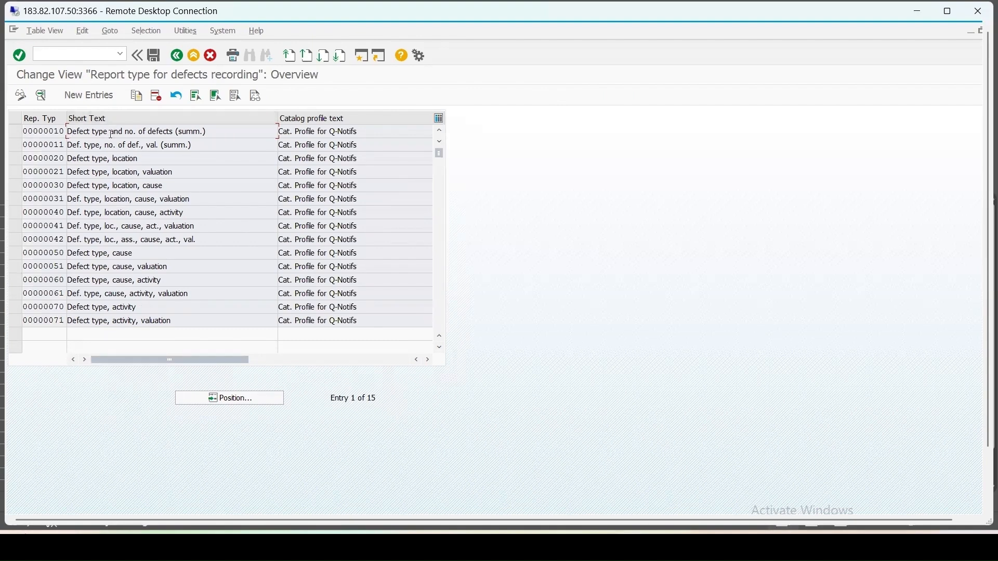
left_click_drag(208, 131, 74, 133)
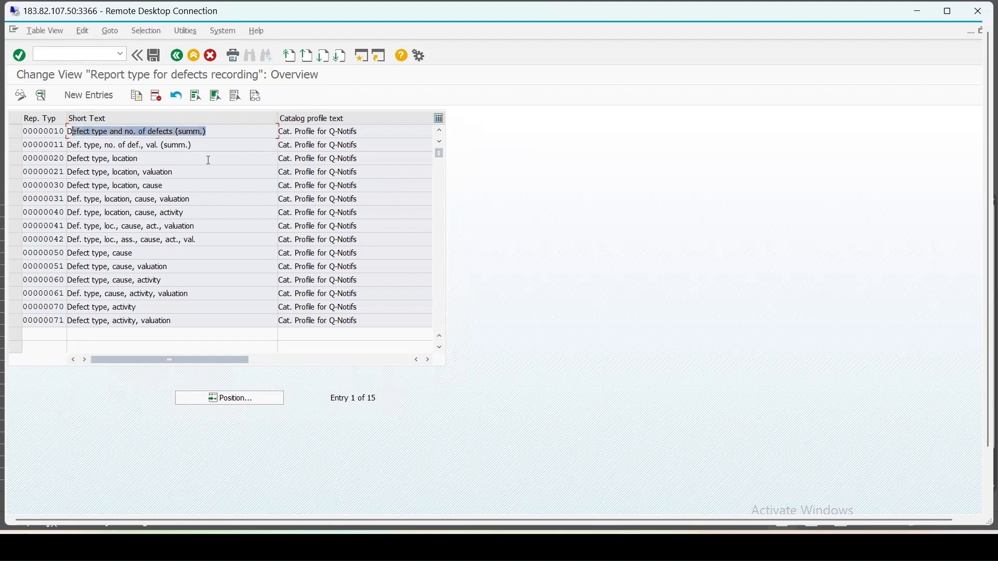
left_click_drag(208, 161, 16, 160)
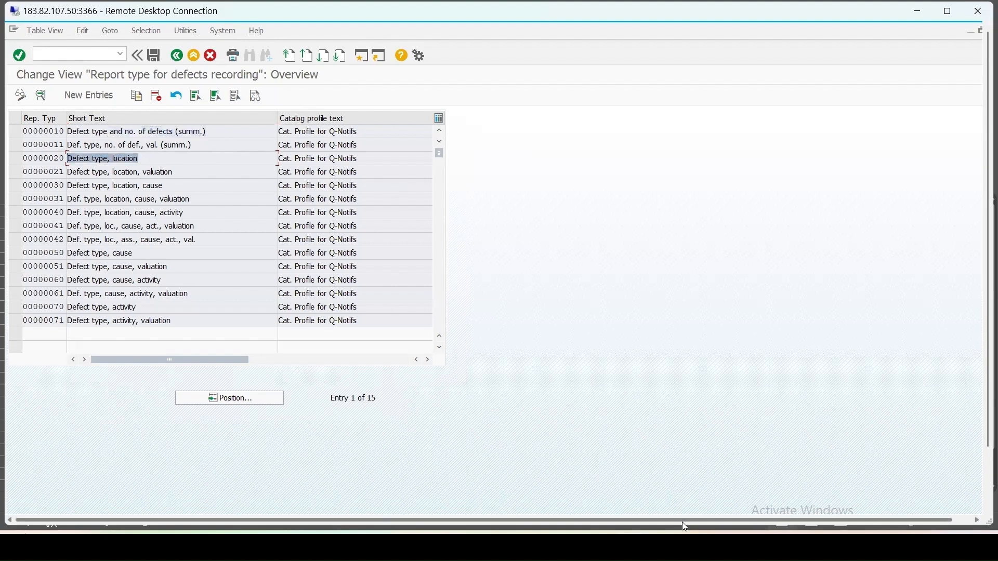
- Switch to the QF01 session and list the possible report types for the inspection lot's defects recording
left_click_drag(987, 442, 988, 499)
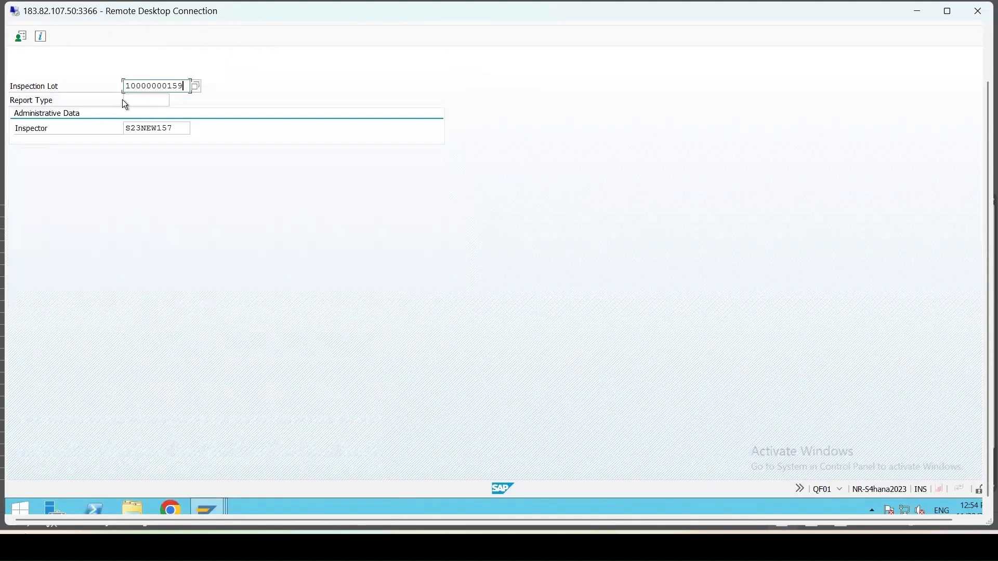
left_click(125, 102)
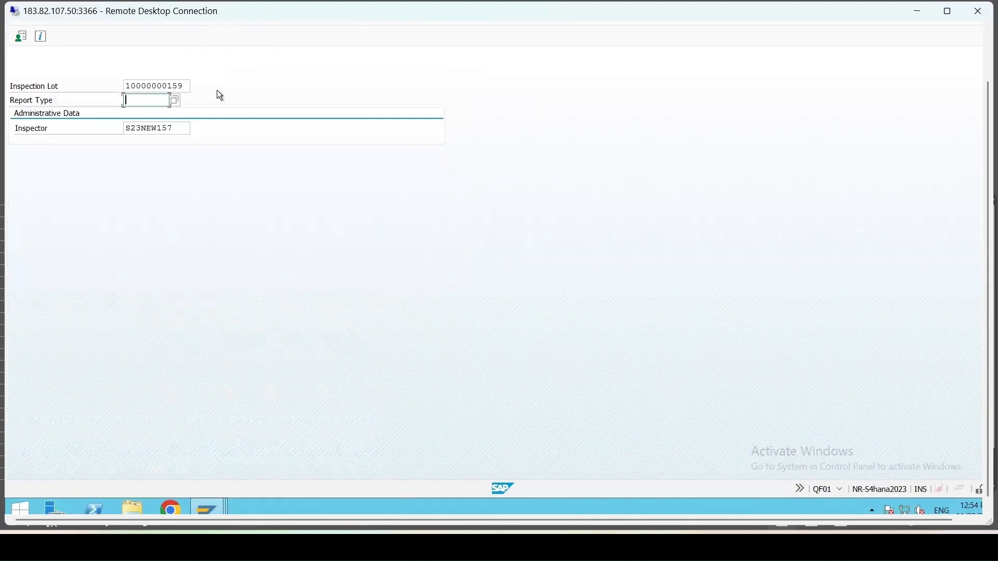
left_click(175, 102)
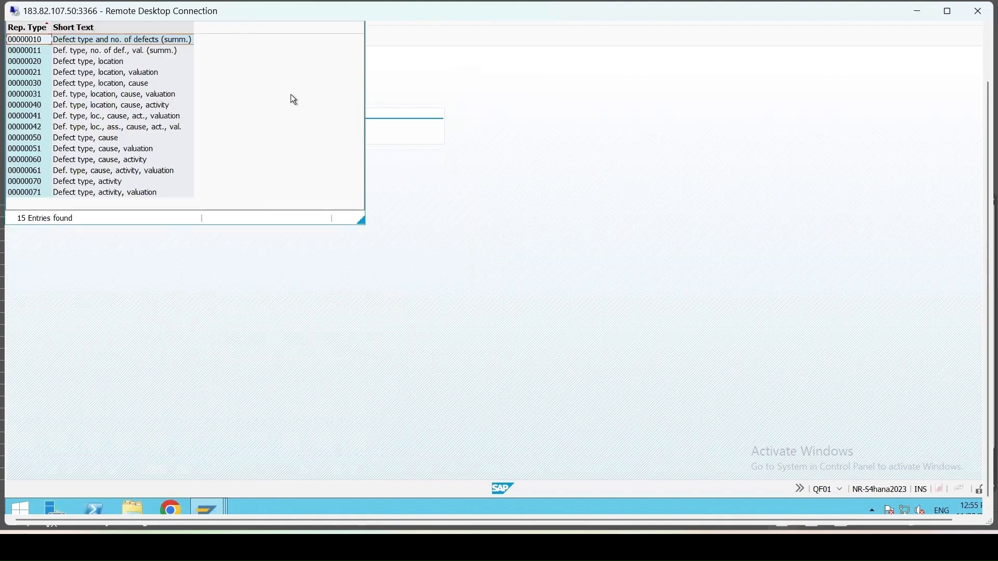
left_click_drag(985, 285, 984, 178)
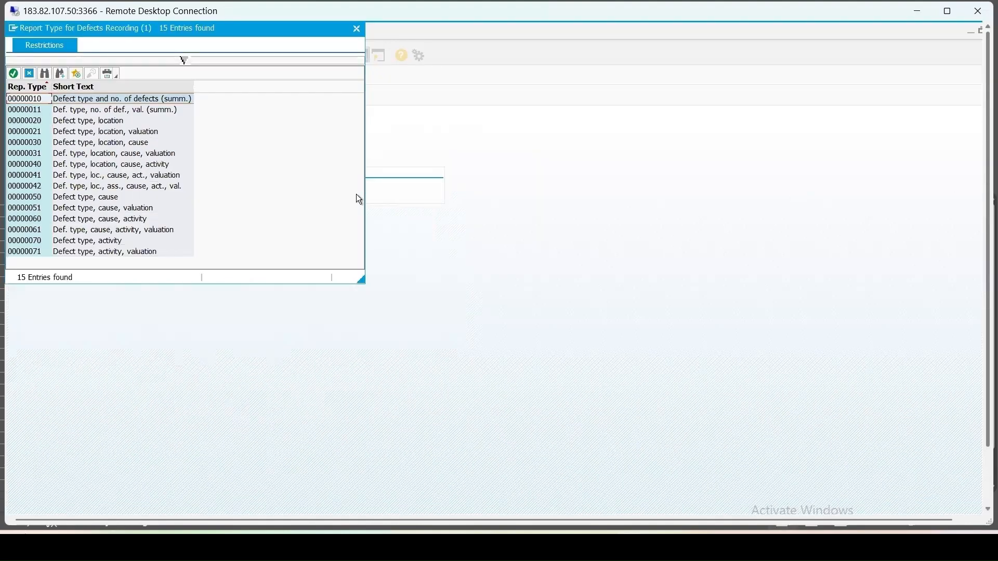